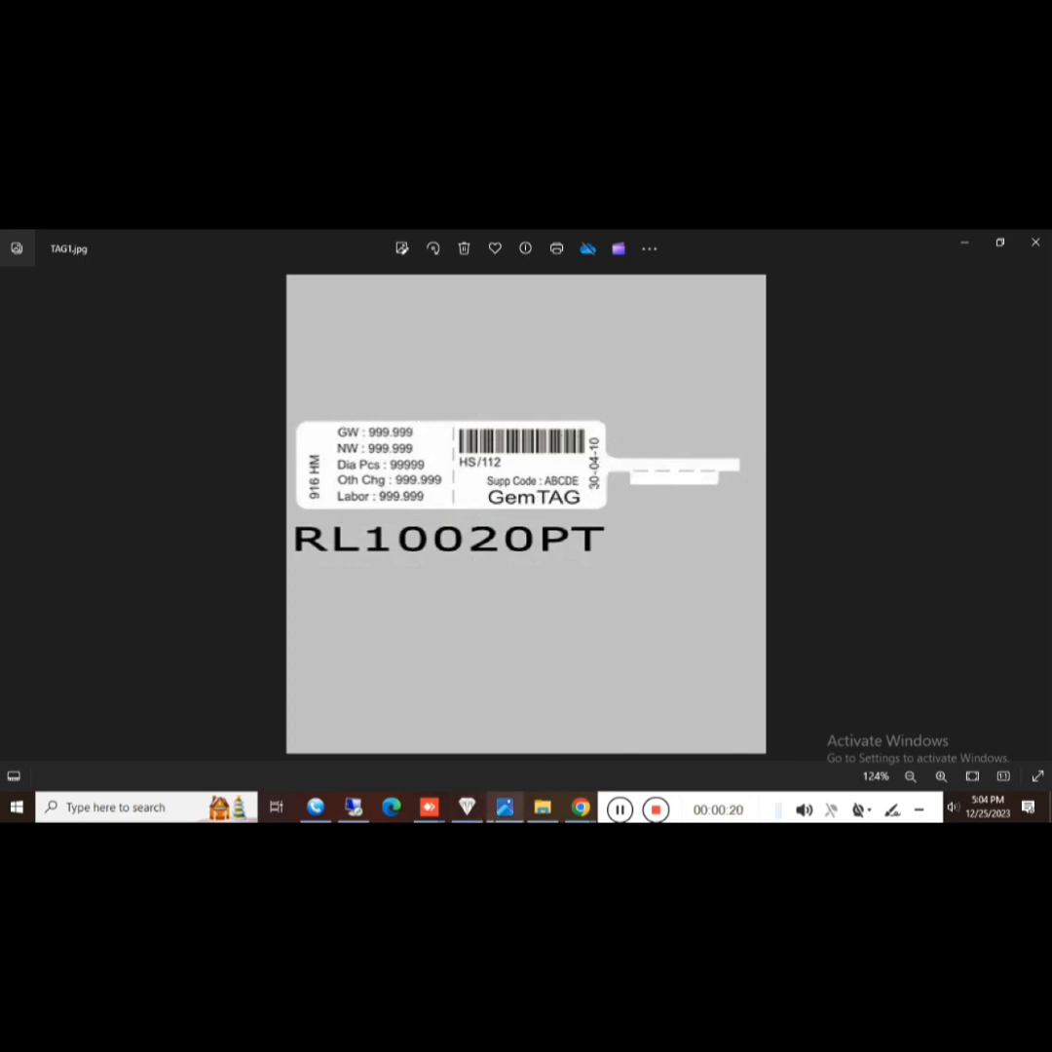
- Switch to Jwelly Ace Lite and open the form for adding a new item to the Items Master
mouse_move(505, 808)
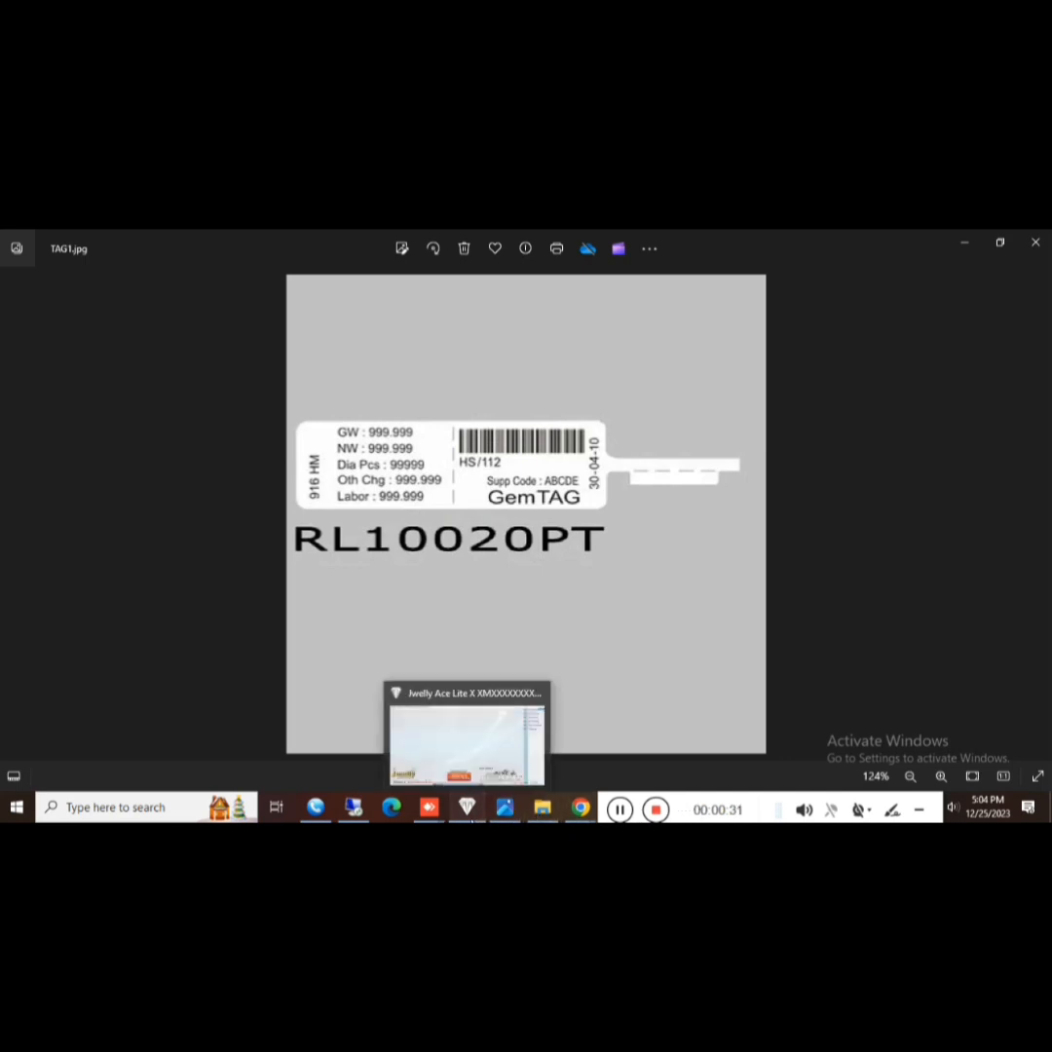
click(472, 821)
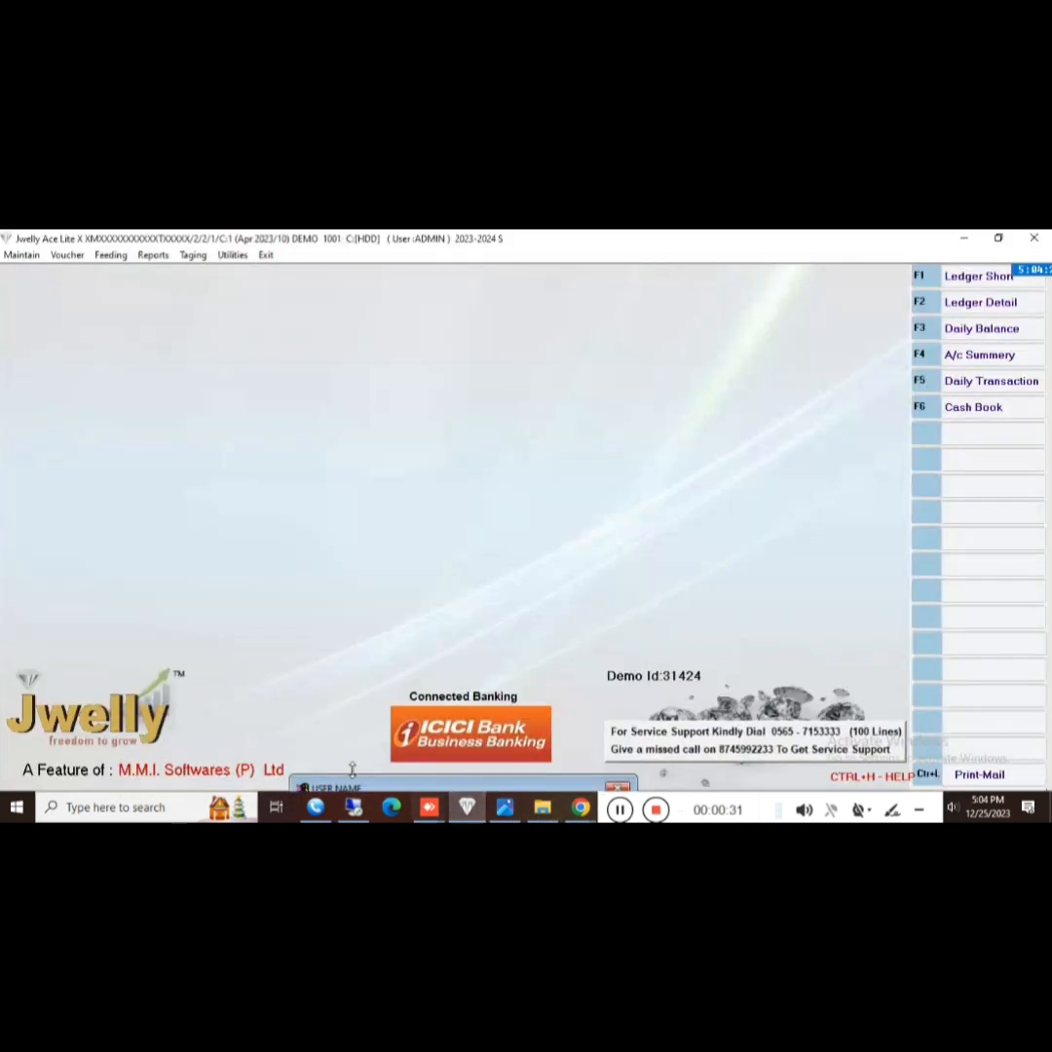
click(18, 257)
mouse_move(19, 273)
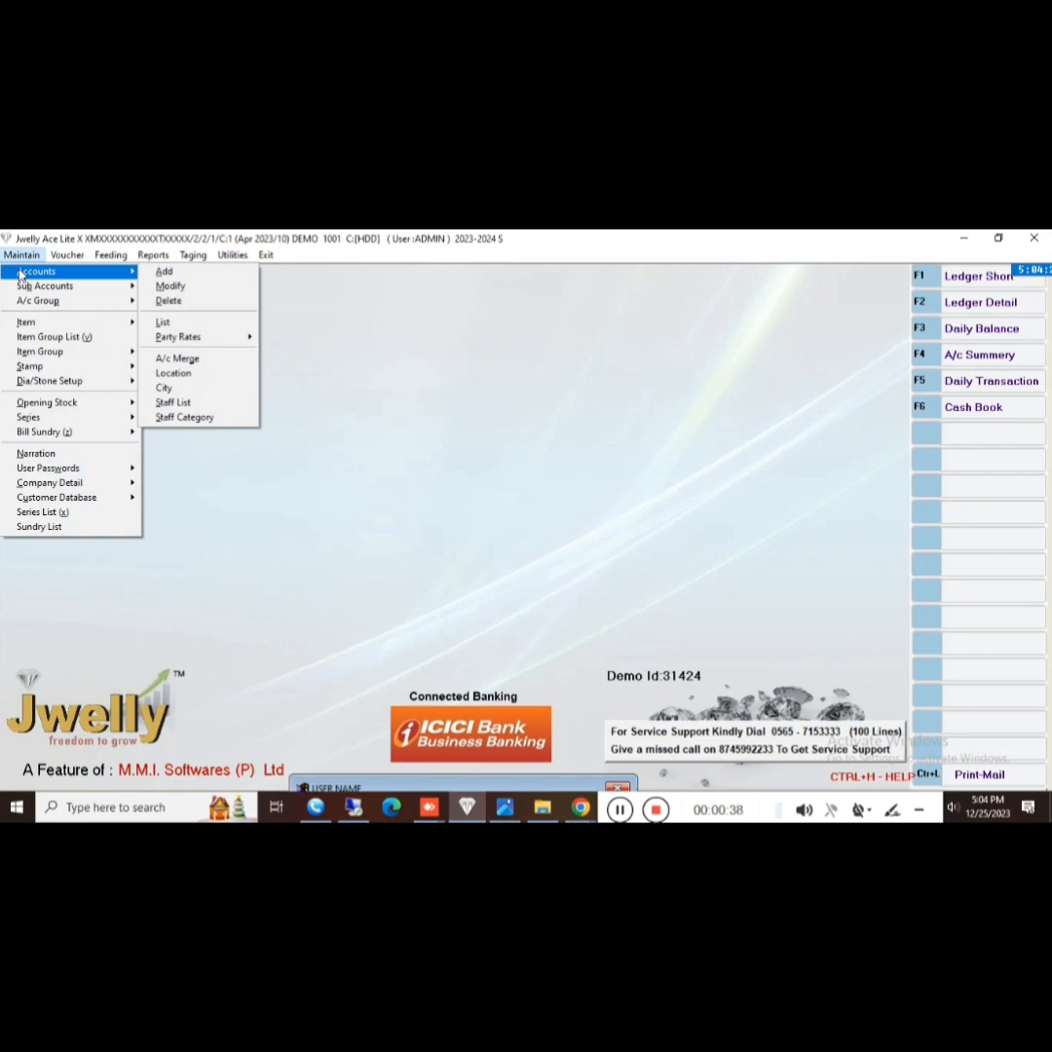
mouse_move(23, 323)
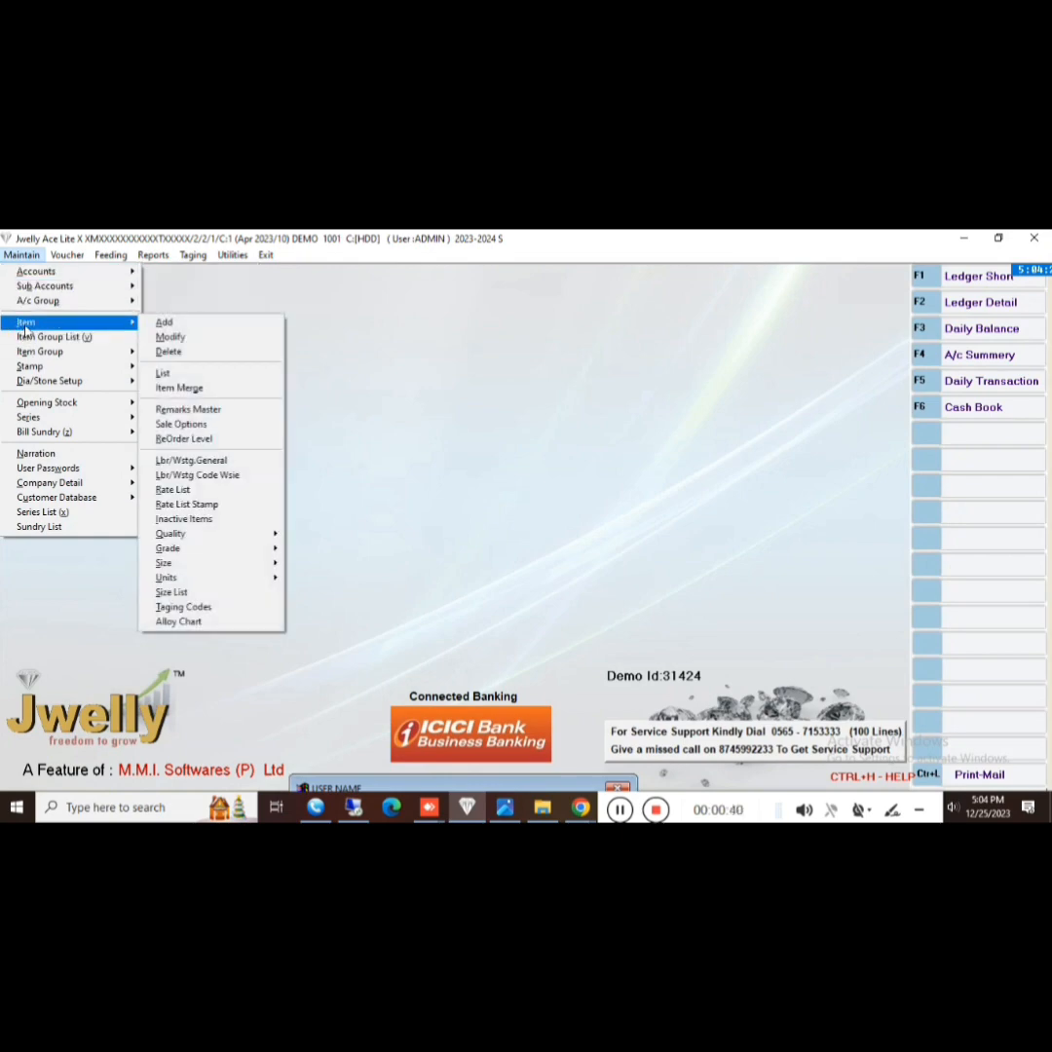
click(161, 322)
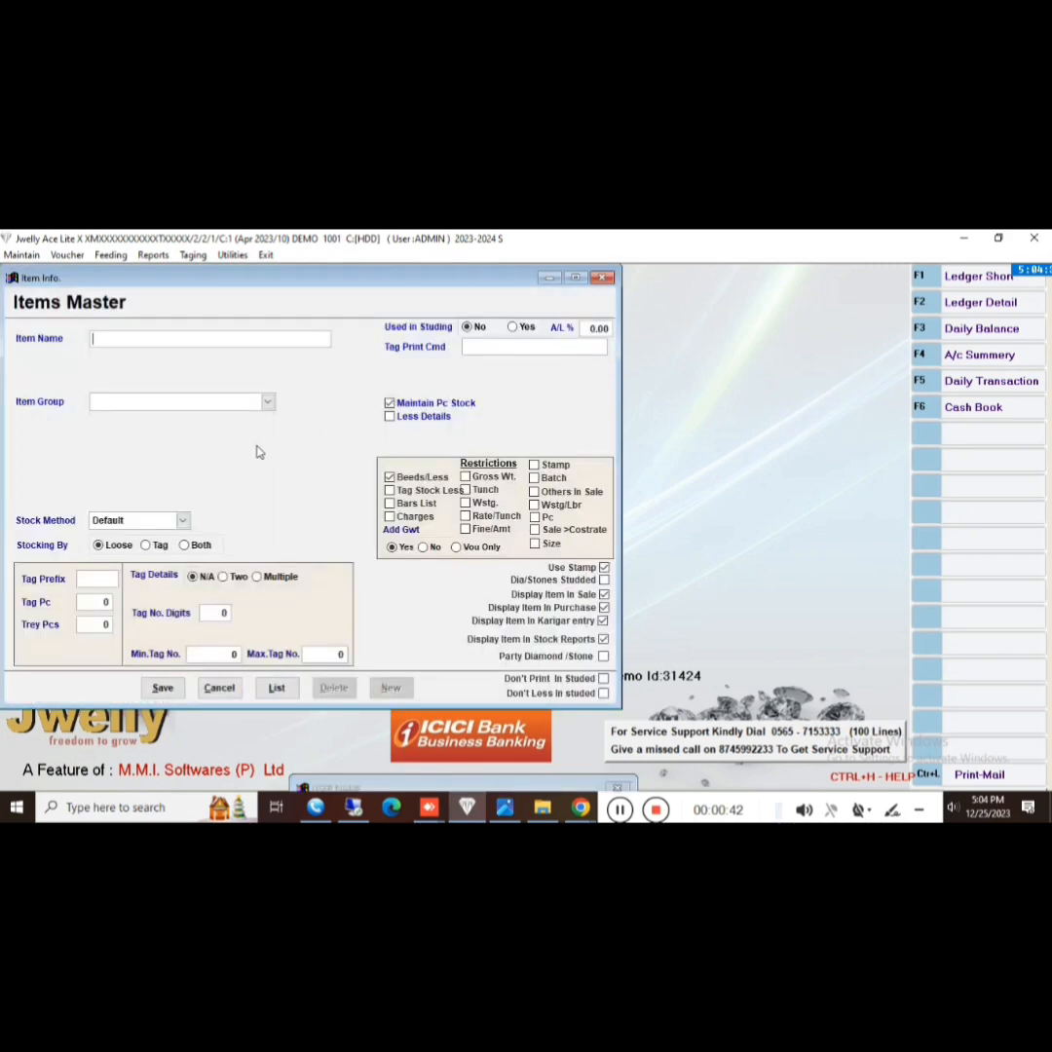
- Name the new item EAR RING and assign it to the GOLD JEWELLERY group, keeping the Default stock method
text(EAR RING)
key(Return)
key(Return)
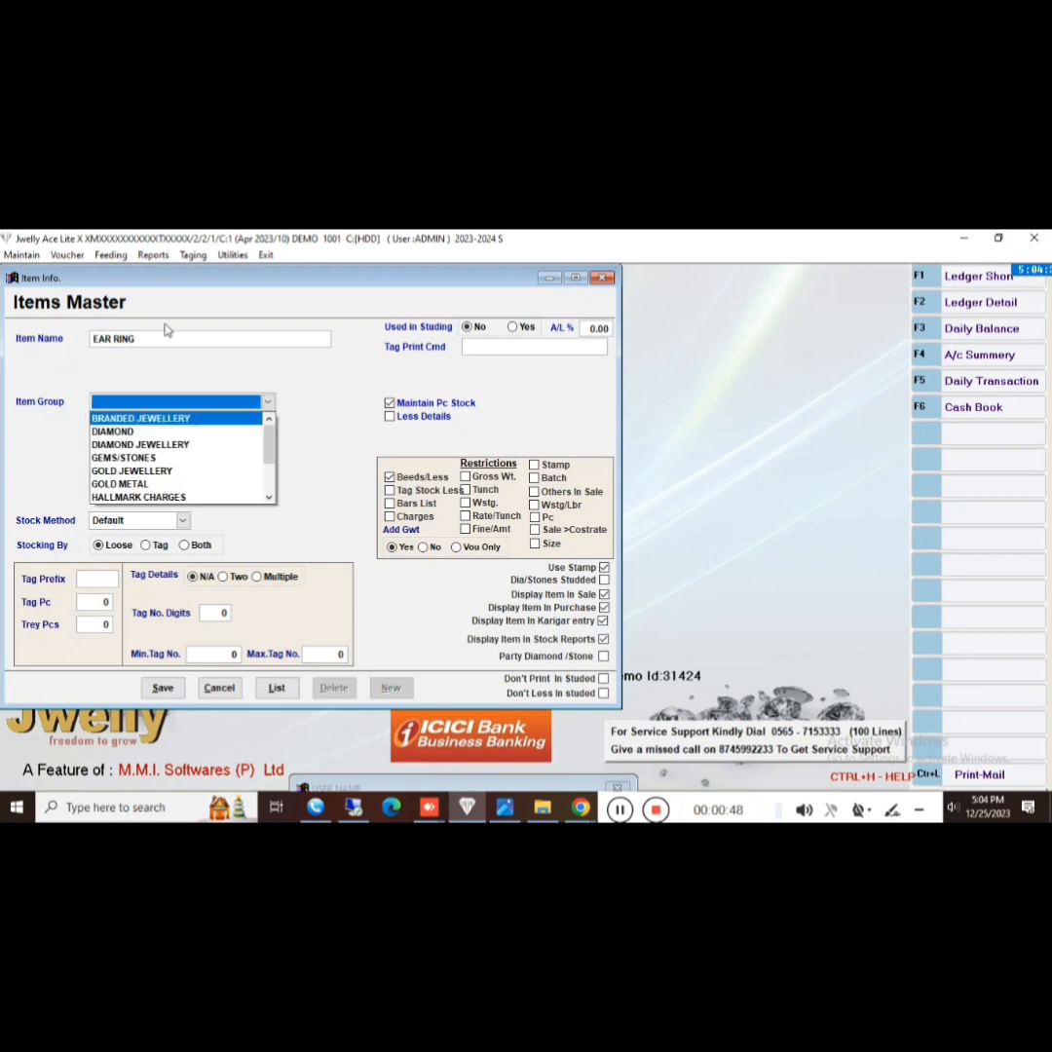
key(Down)
key(Down)
key(Down)
key(Down)
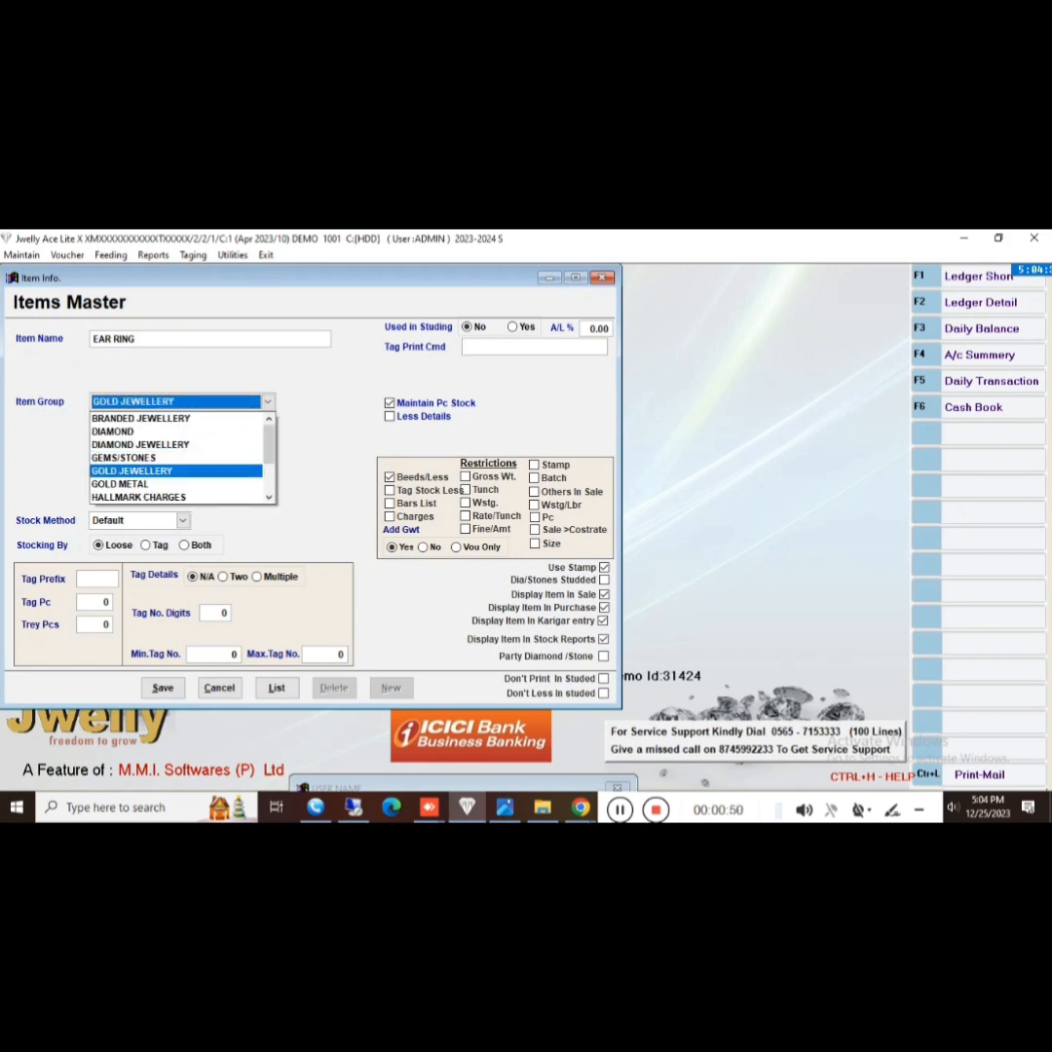
key(Return)
key(Return)
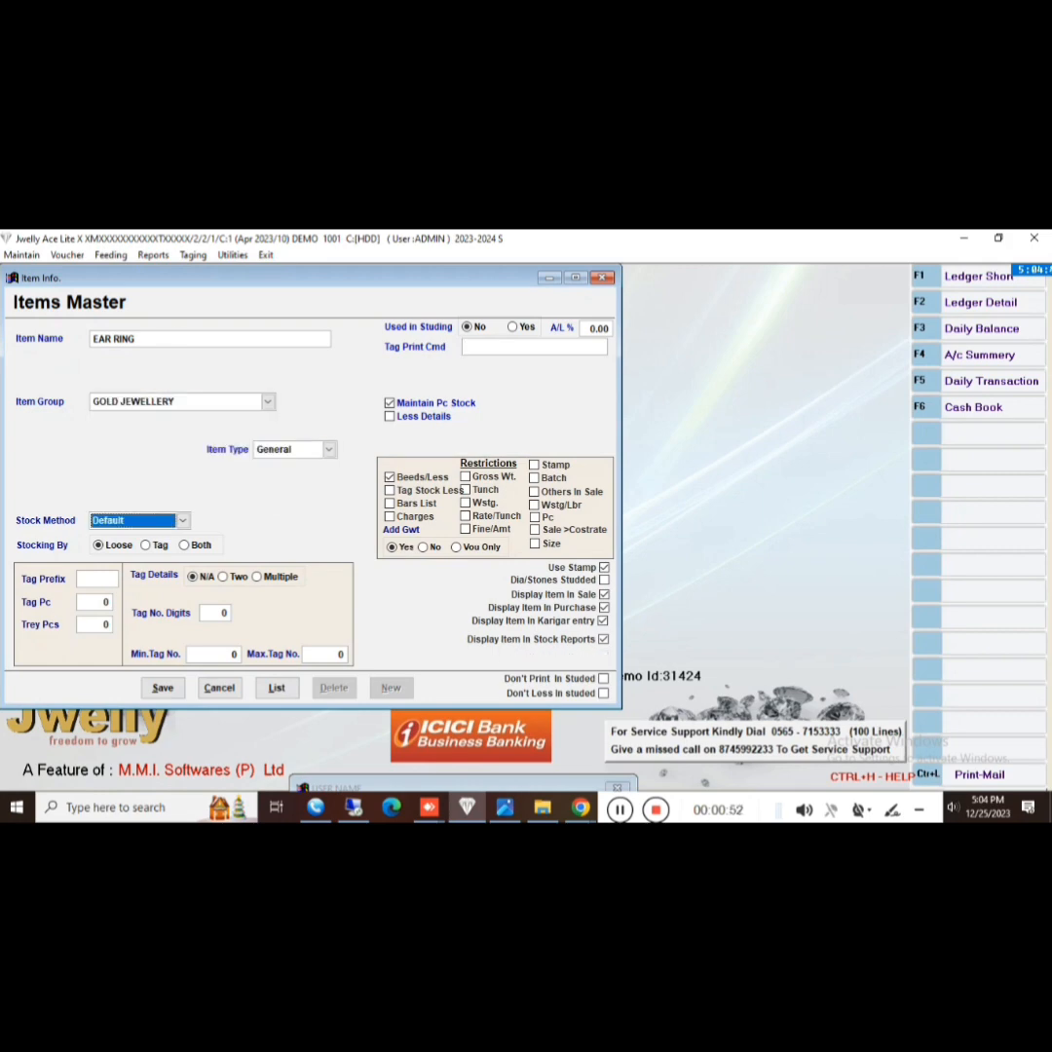
key(Return)
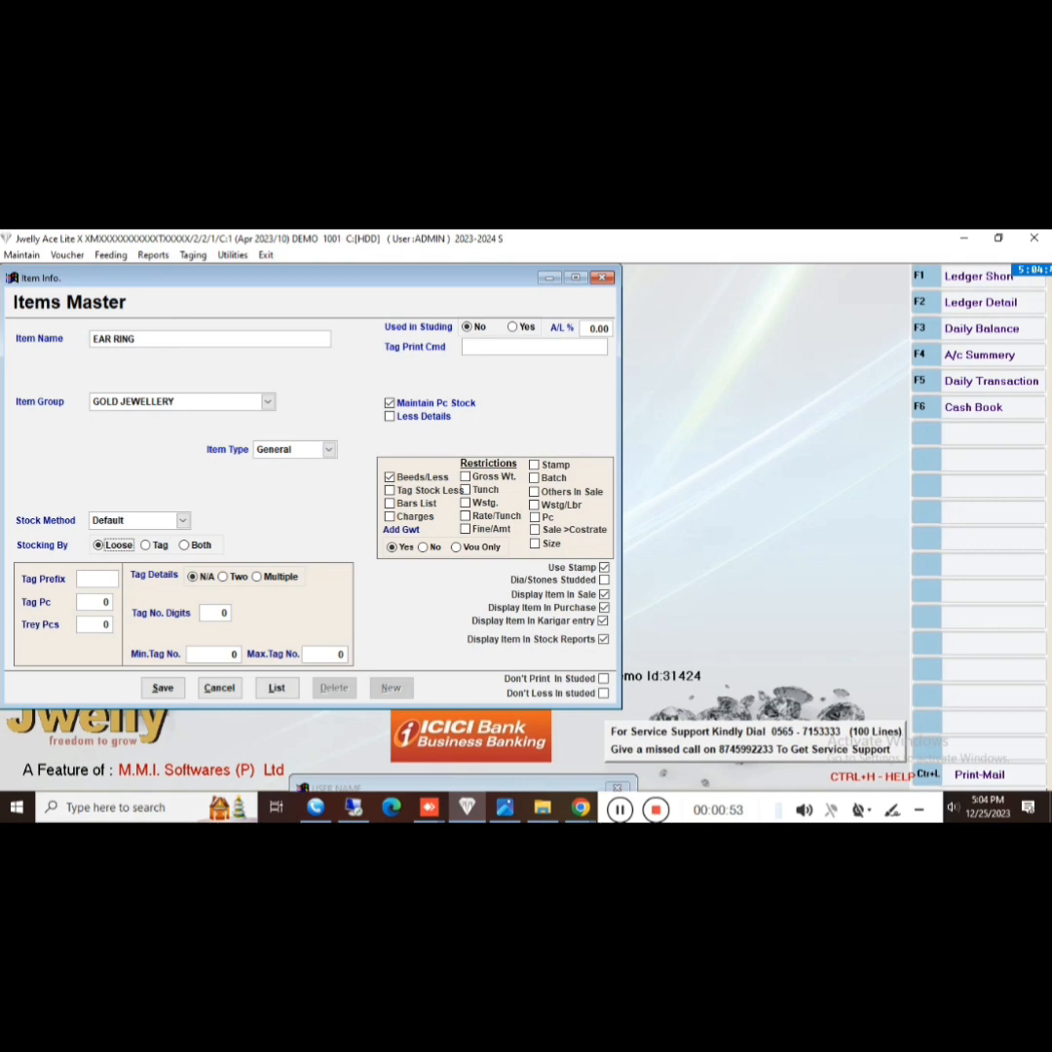
- Set the item's stocking to Both, with tag prefix ER and 2 pieces per tag
click(196, 549)
click(97, 580)
text(ER)
key(Return)
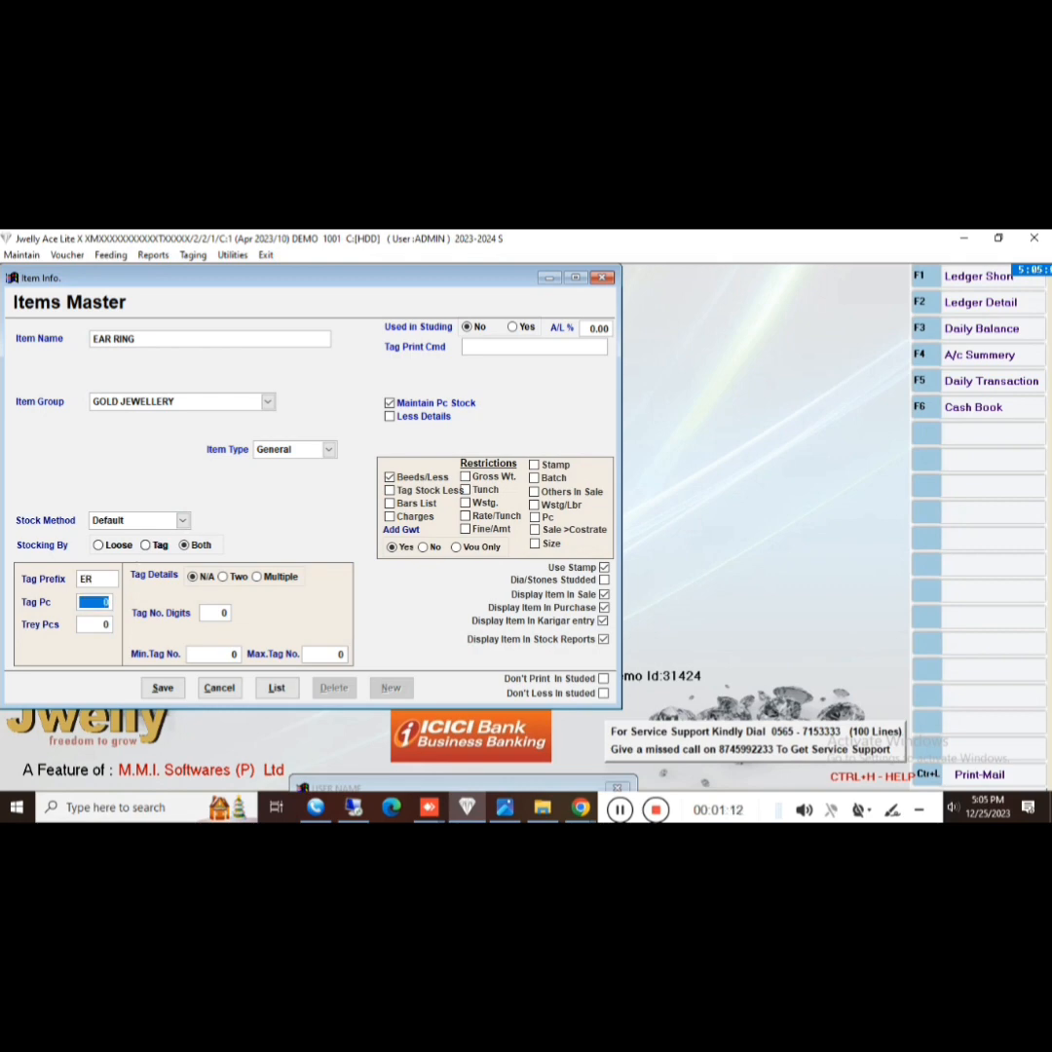
text(2)
key(Return)
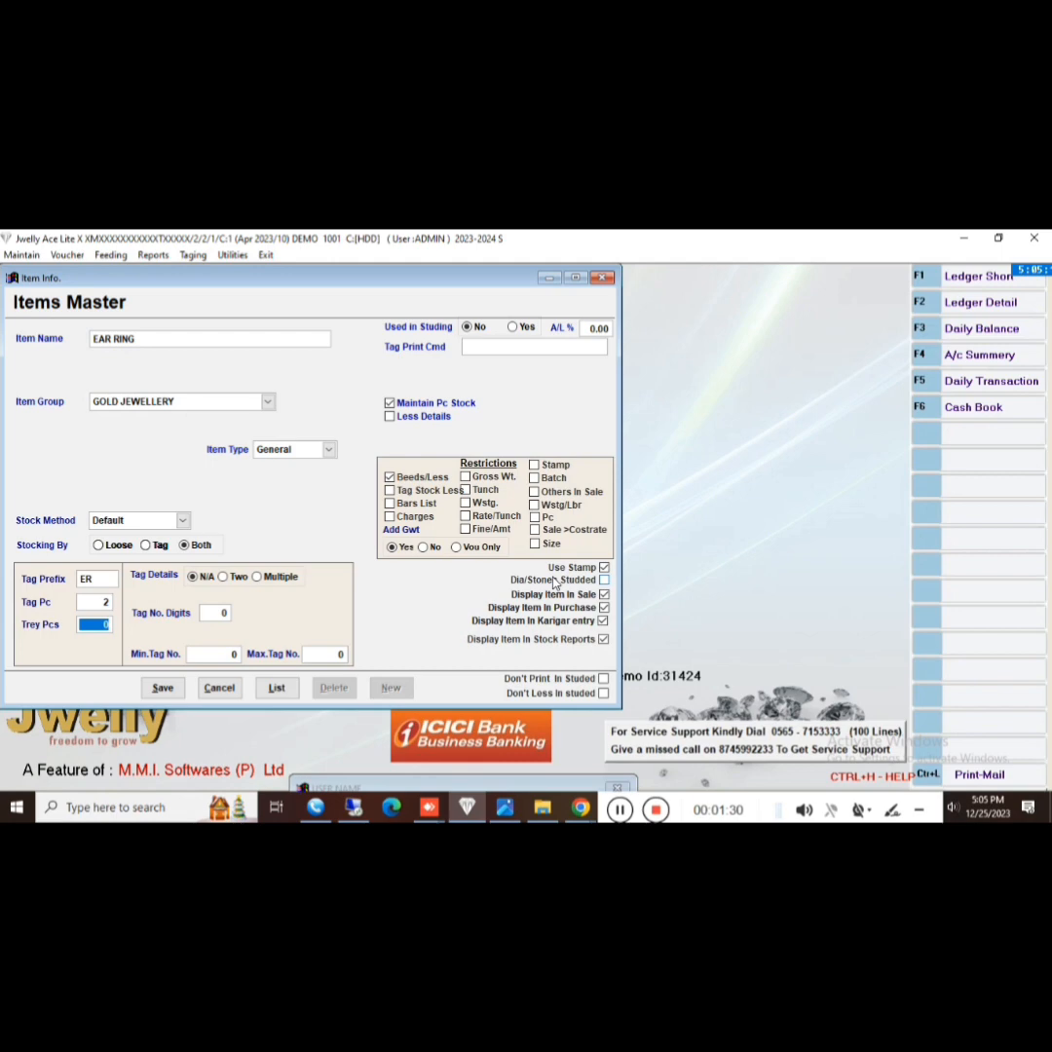
- Mark the ear ring item as Dia/Stones Studded, save it and close the Items Master
click(604, 580)
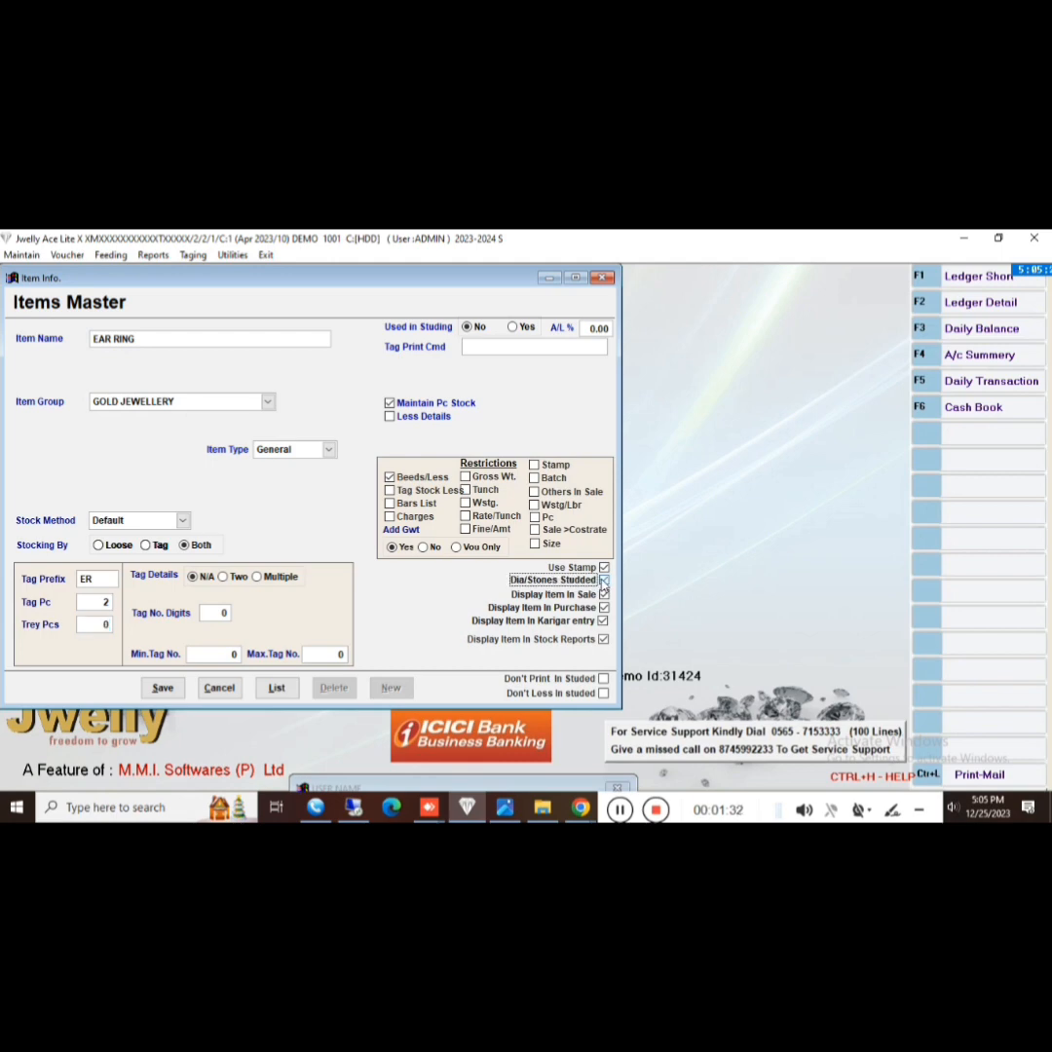
click(163, 688)
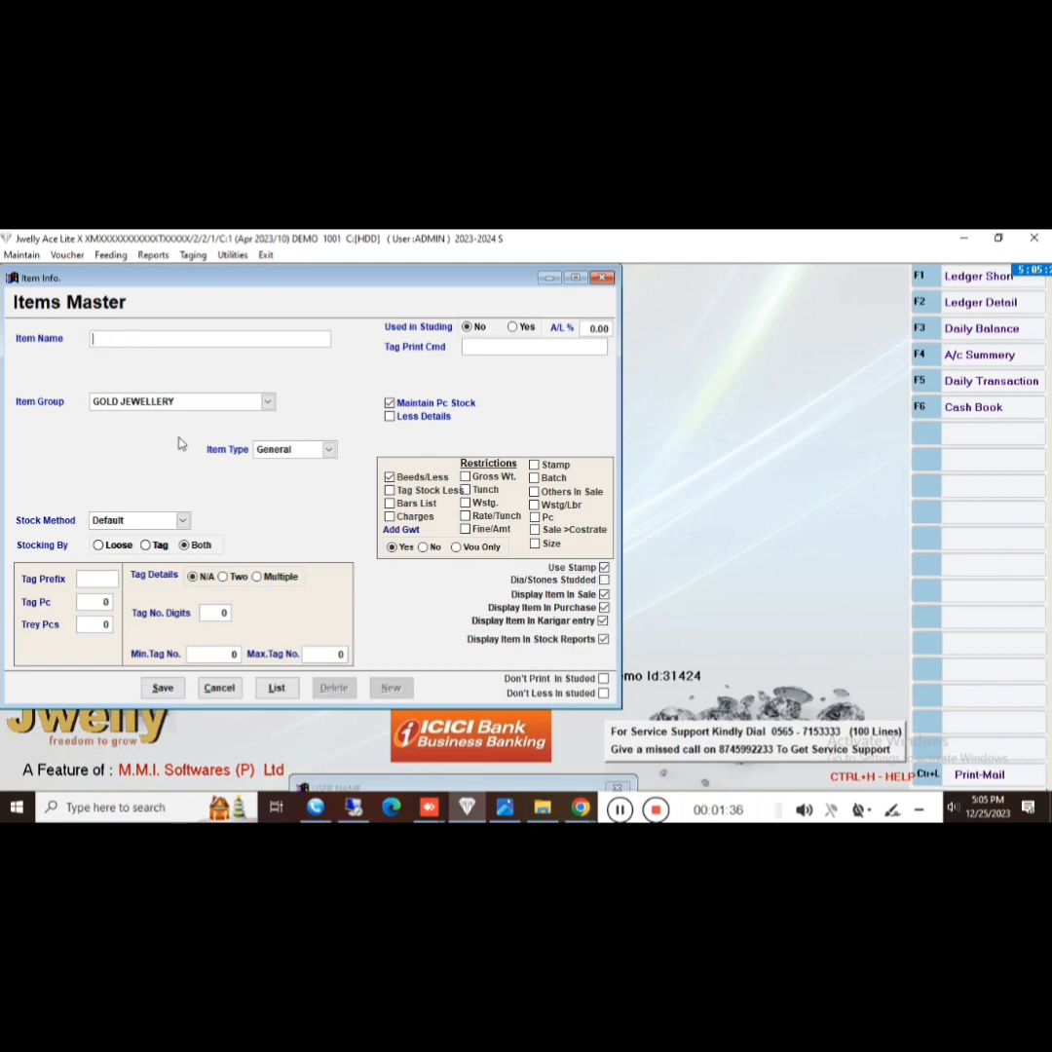
click(605, 281)
key(Return)
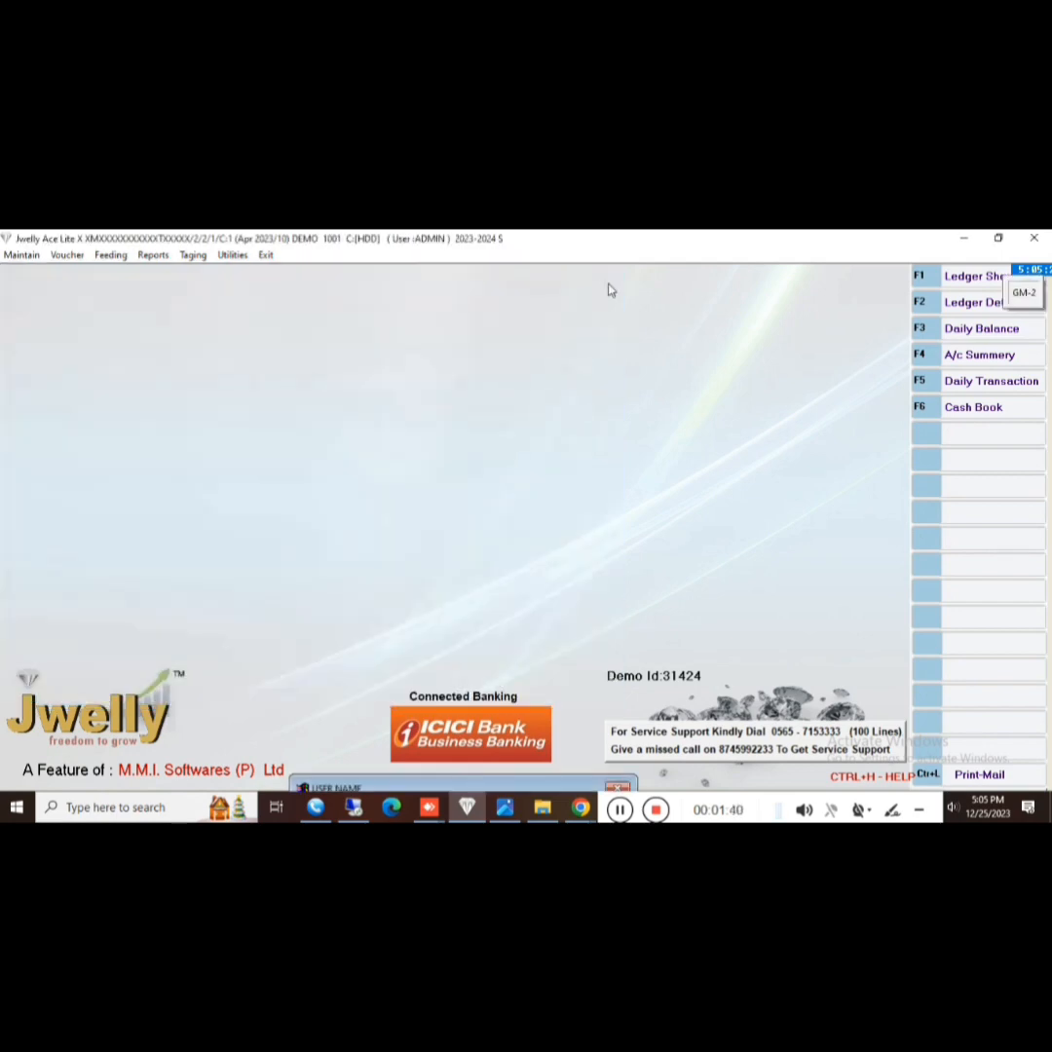
- Open the daily transaction screen and start Tag Generation
key(alt)
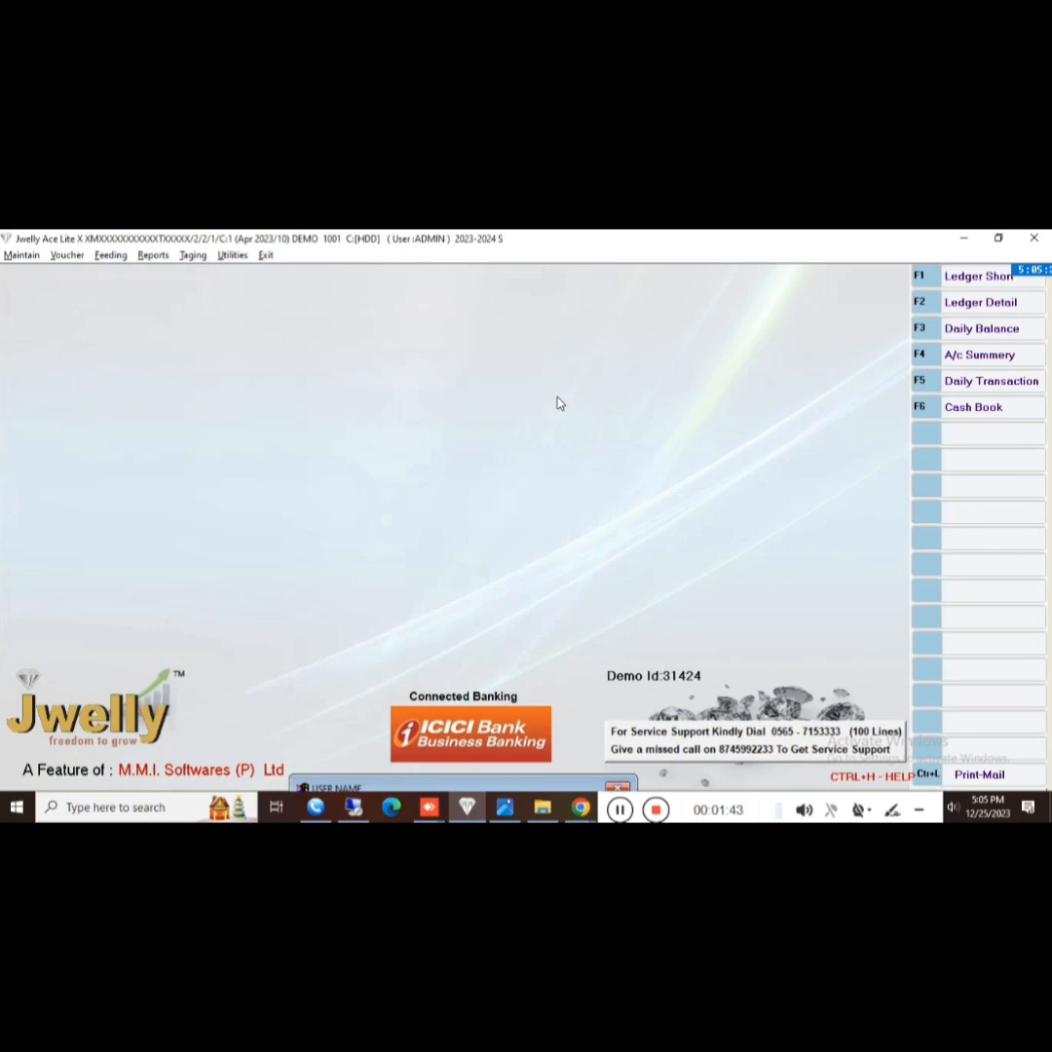
key(F5)
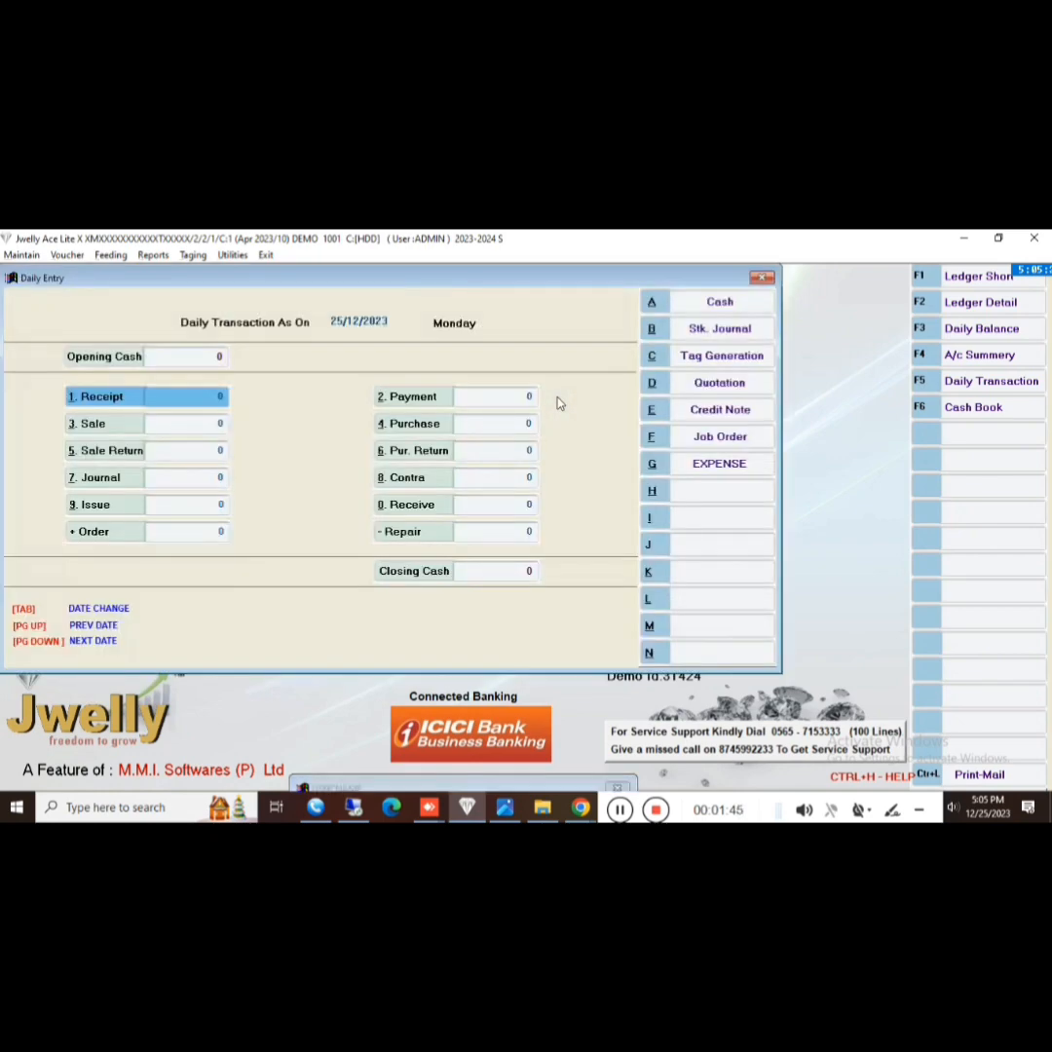
key(Down)
key(Right)
key(Right)
key(Down)
key(Down)
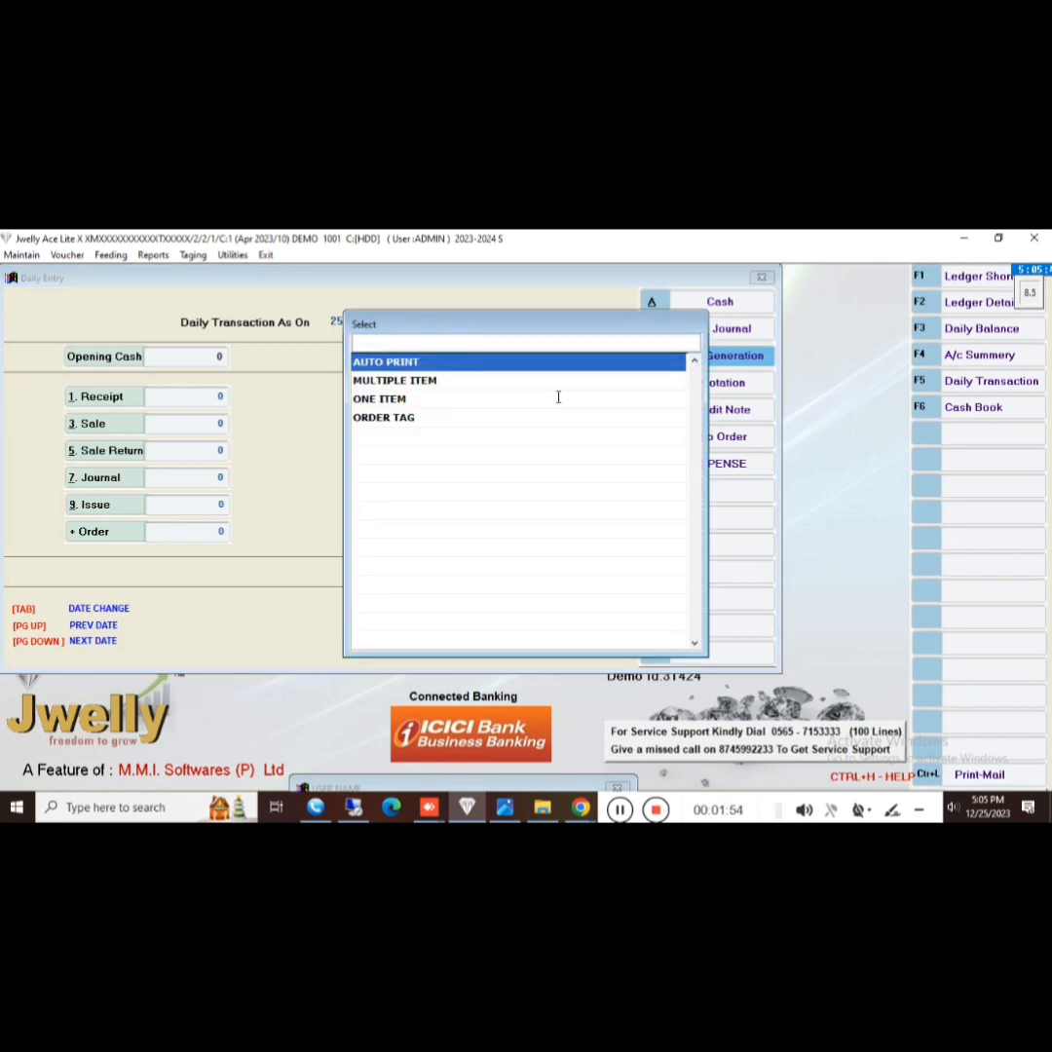
- Choose MULTIPLE ITEM as the series for the tag generation voucher
key(Down)
key(Down)
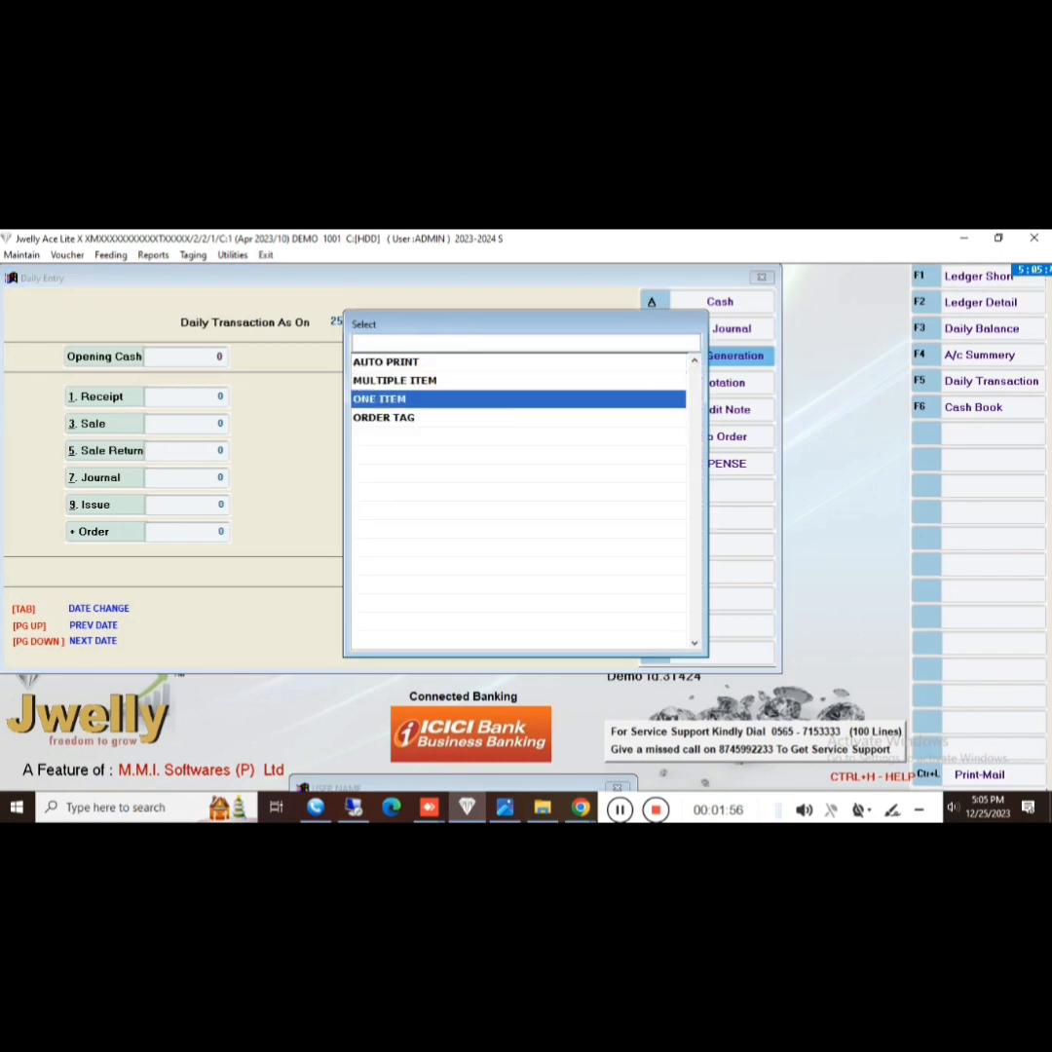
key(Down)
key(Up)
key(Up)
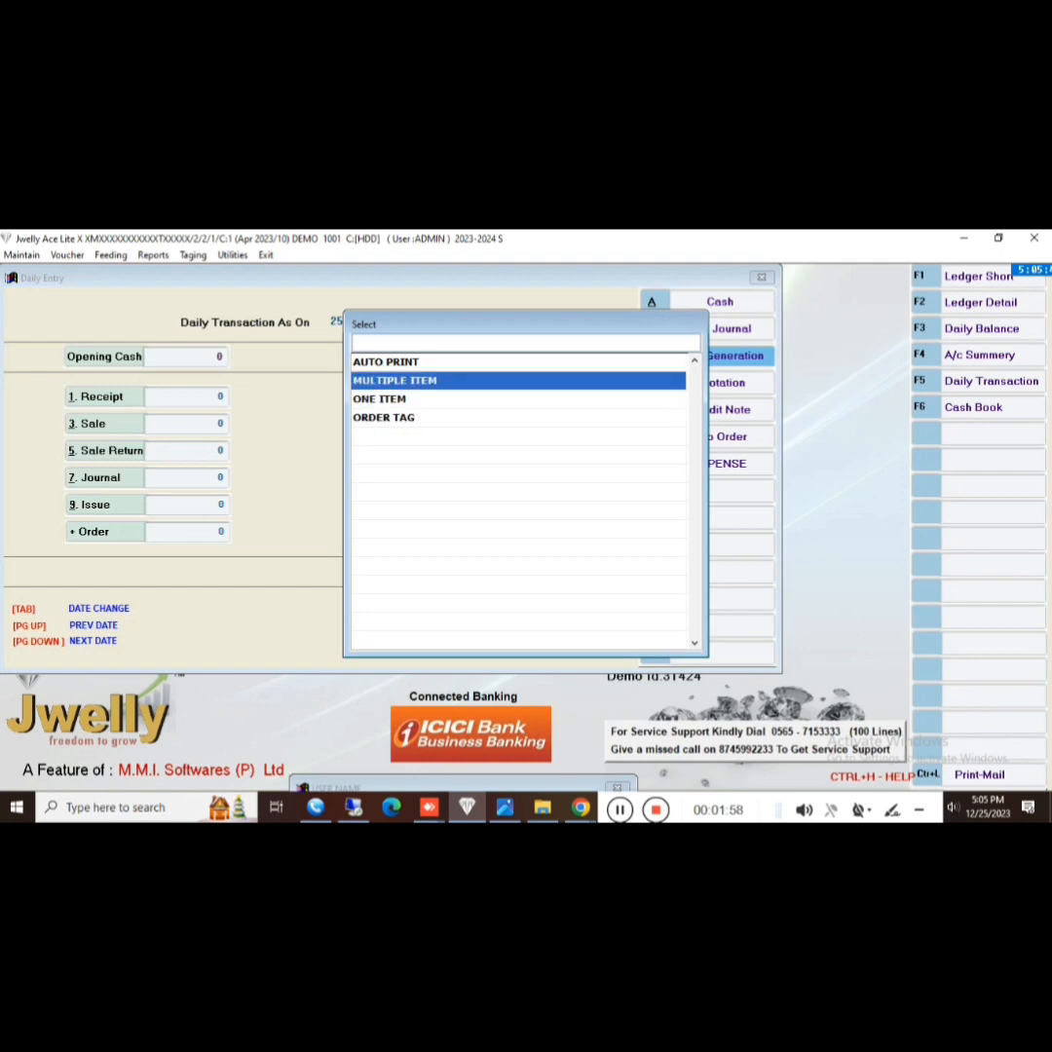
key(Return)
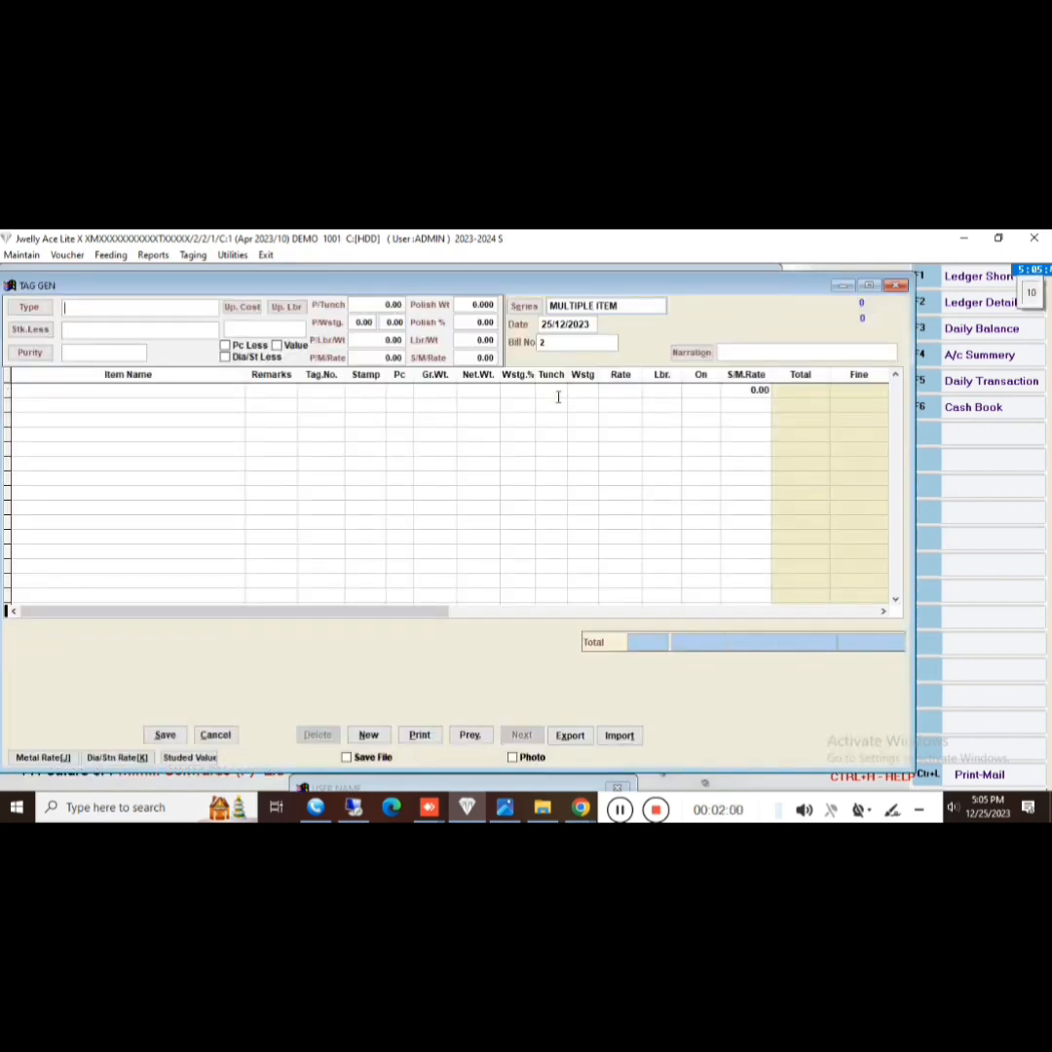
- Set the voucher's type to GOLD JEWELLERY and its purity to 22K
key(Down)
key(Down)
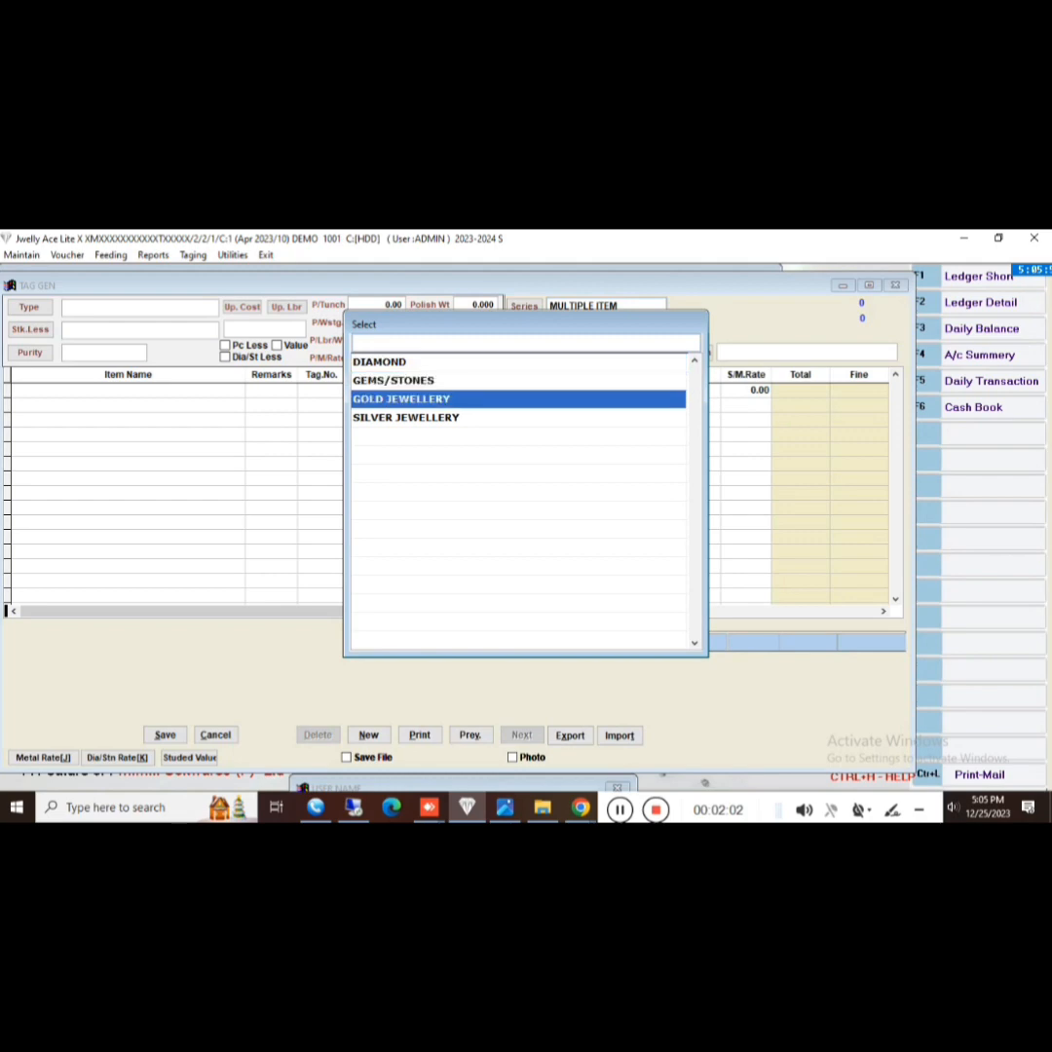
key(Return)
key(Return)
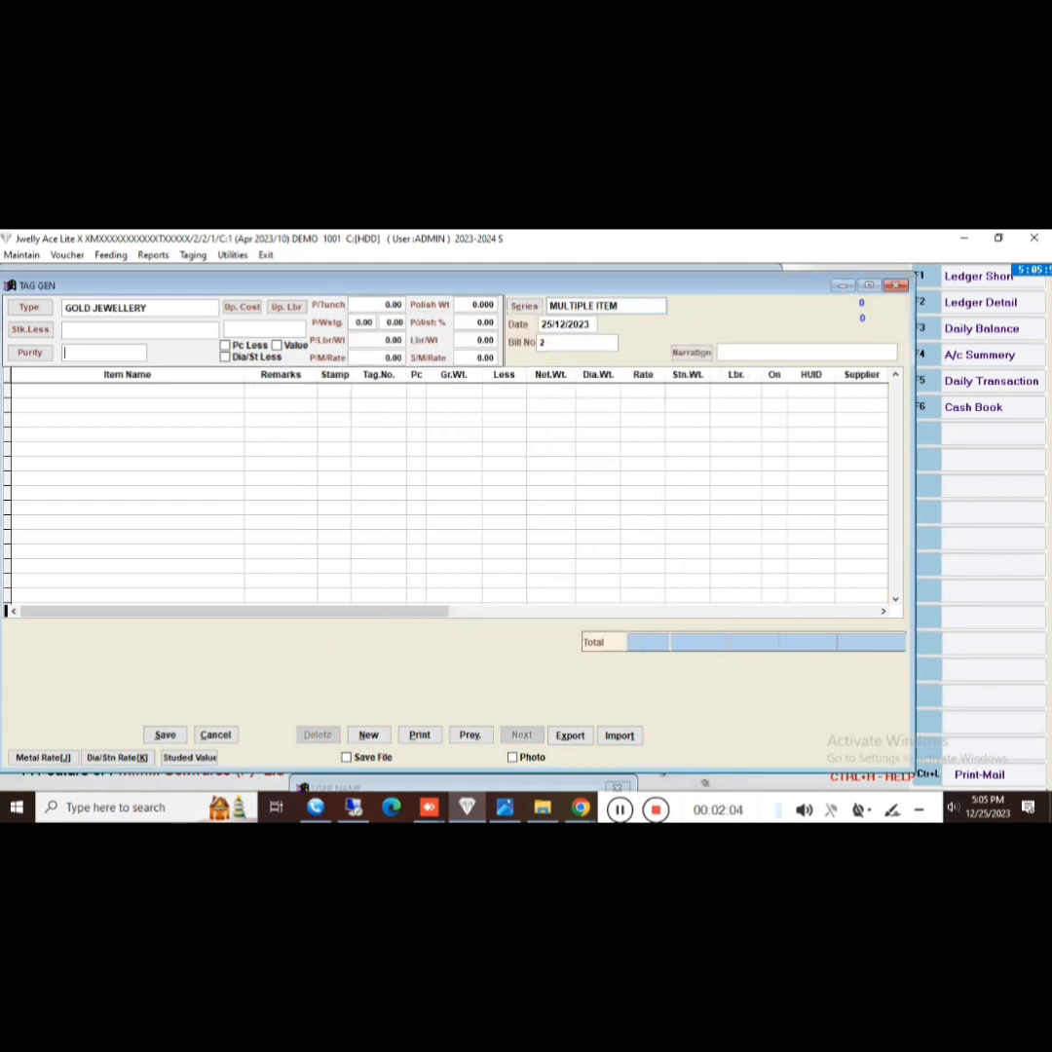
key(Down)
key(Down)
key(Down)
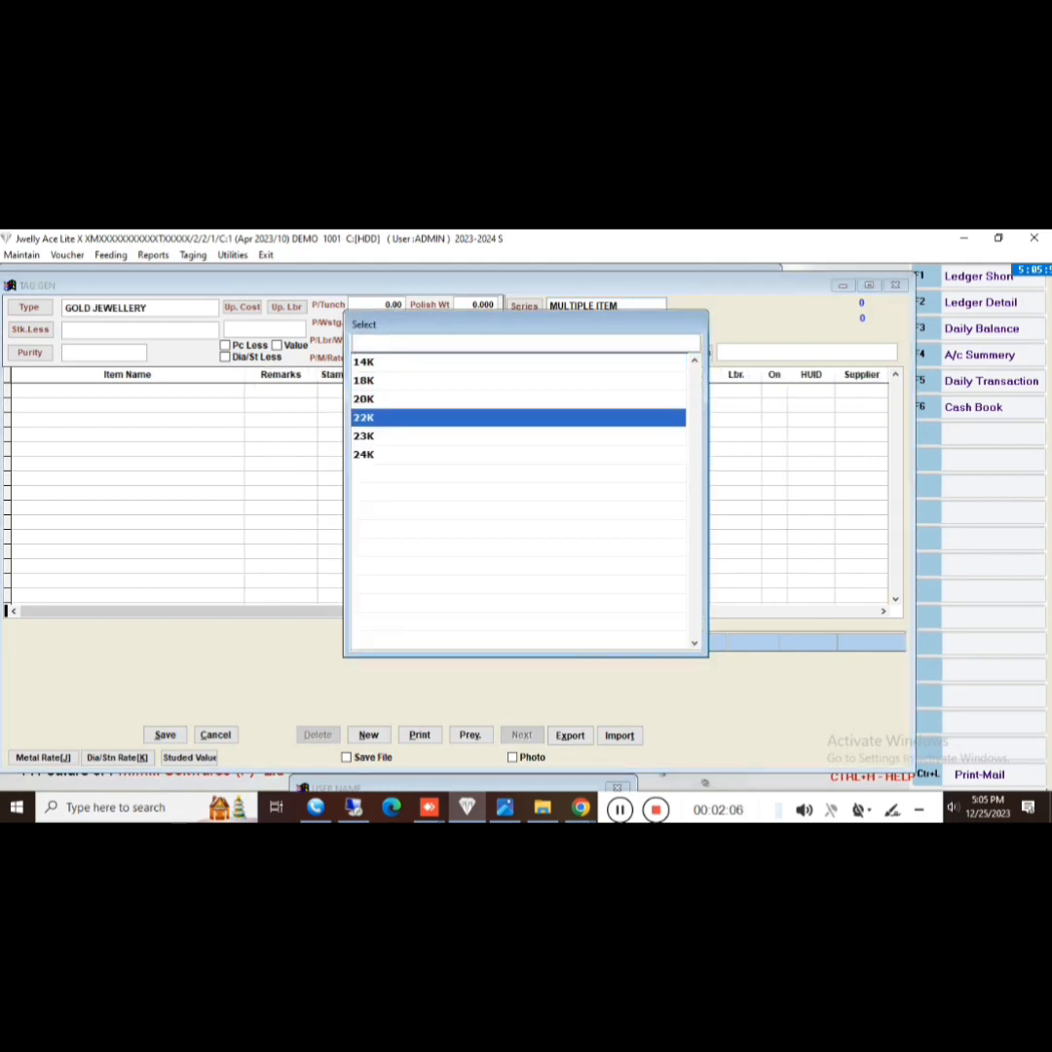
key(Return)
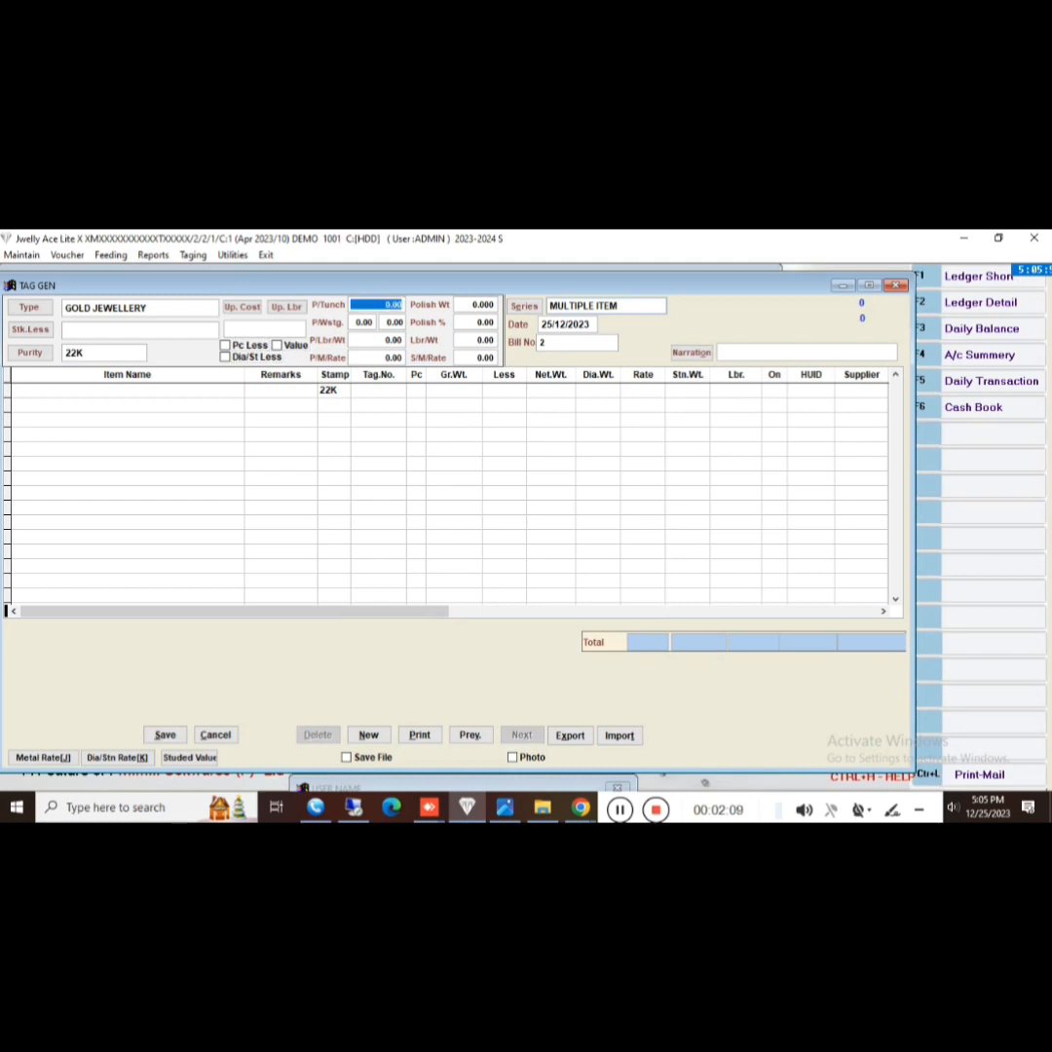
- Leave the header rate and polish fields at their defaults and add EAR RING as the first item row
key(Return)
key(Return)
key(Return)
key(Return)
key(Return)
key(Return)
key(Return)
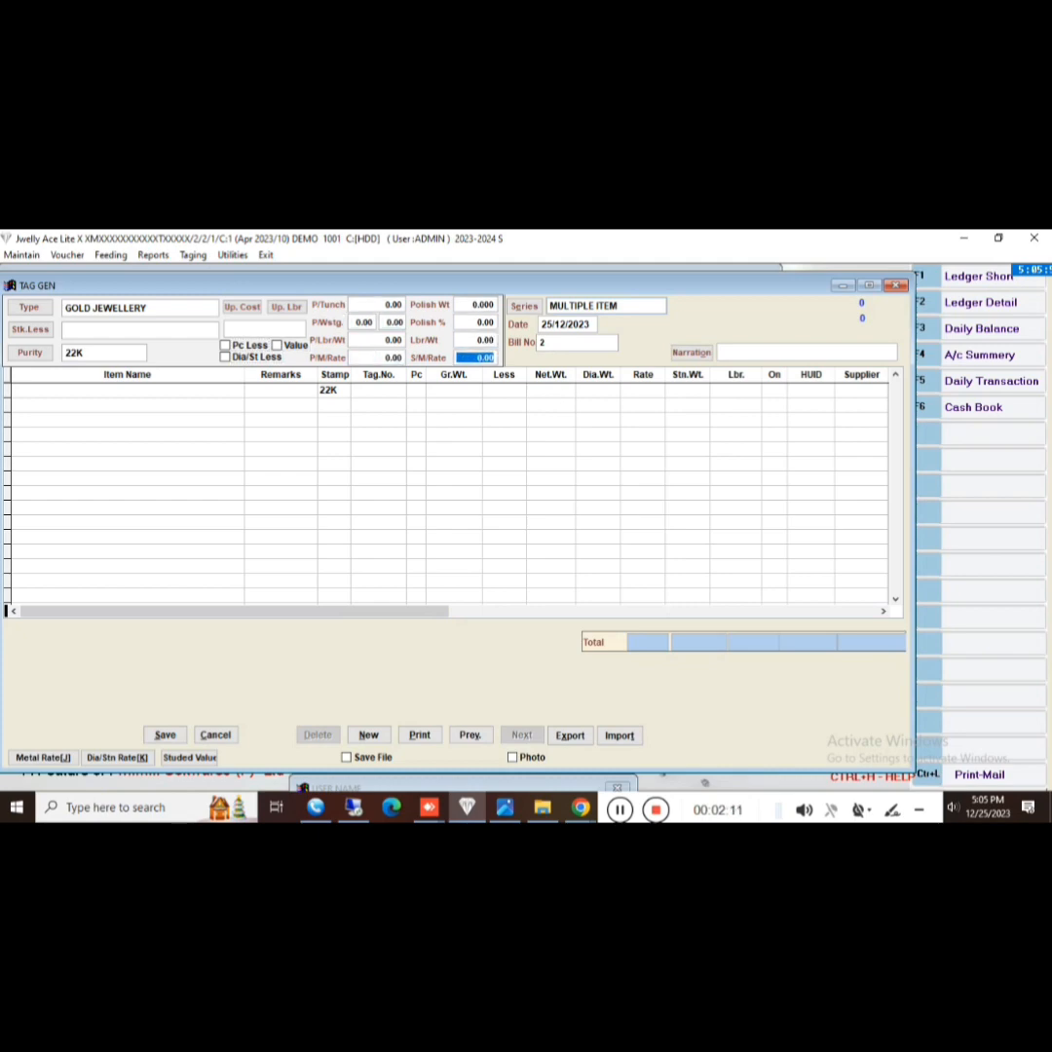
key(Return)
key(Return)
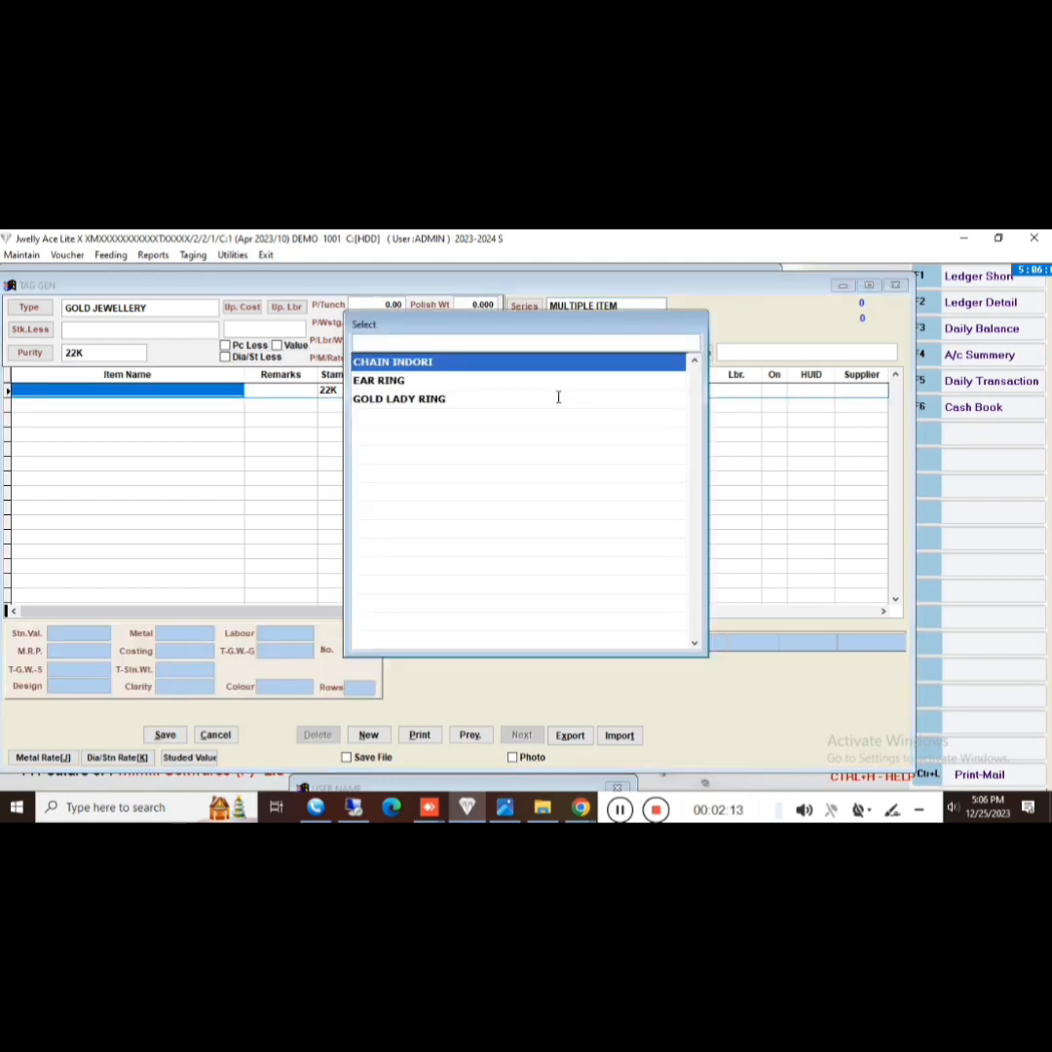
key(Down)
key(Return)
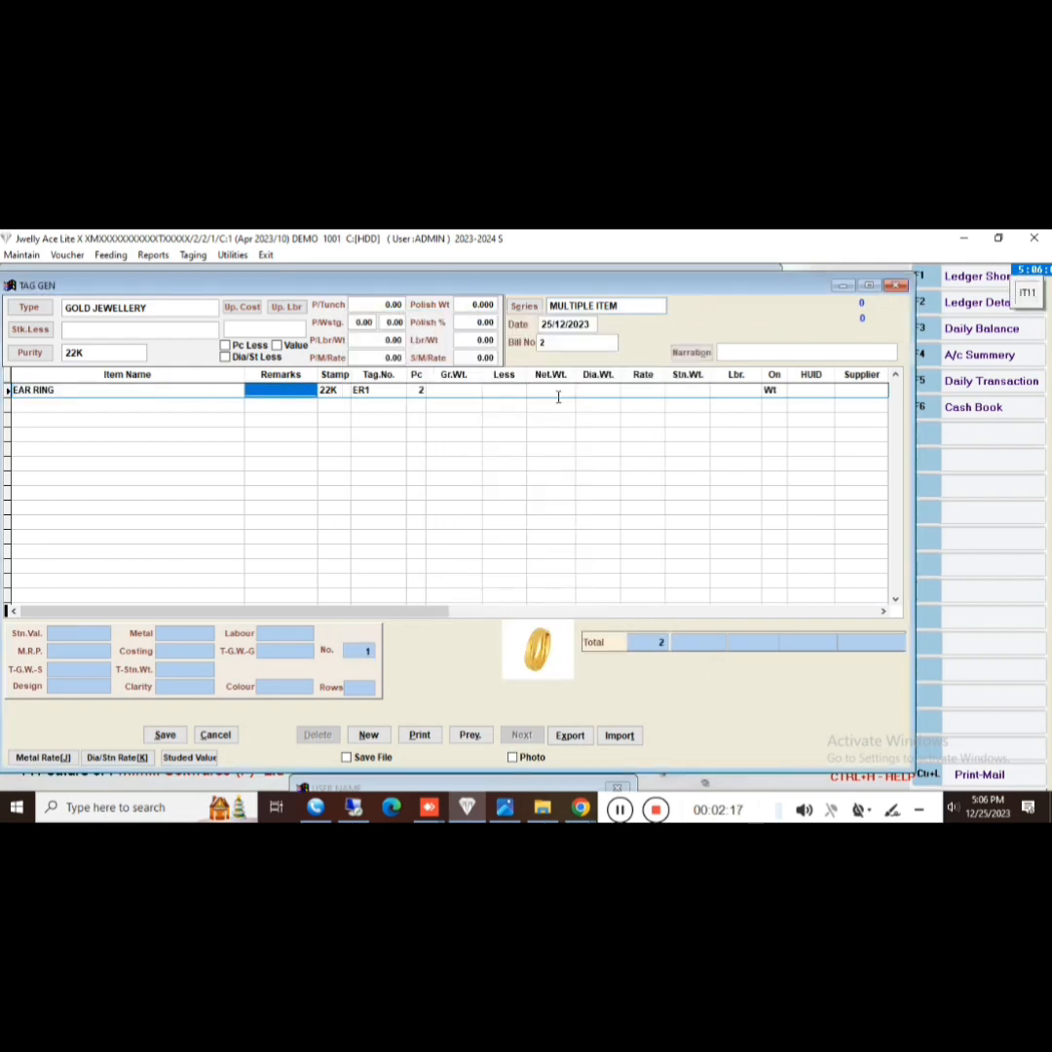
- Keep the ear ring row's stamp, tag number and piece count, and enter a gross weight of 6.000
key(Return)
key(Return)
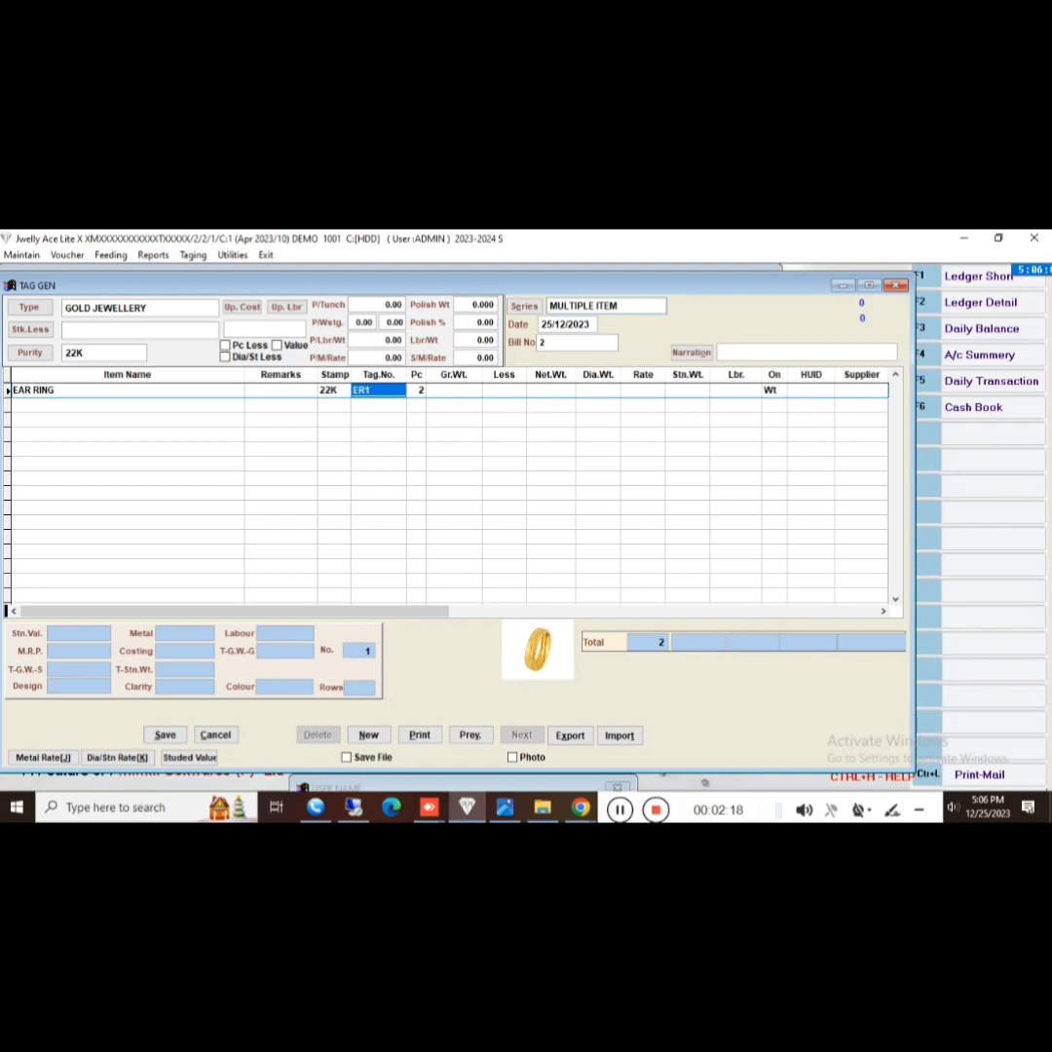
key(Return)
key(Return)
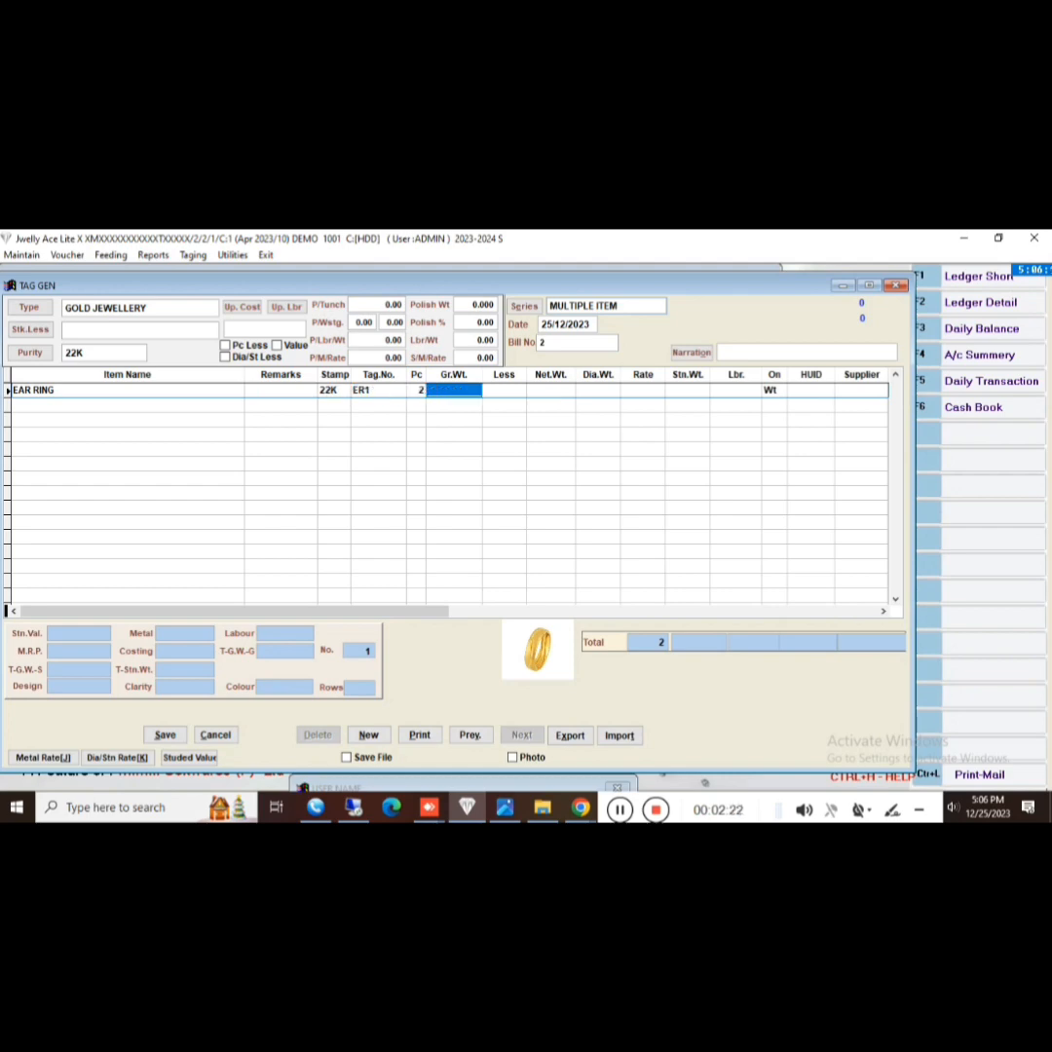
text(6 .)
key(Return)
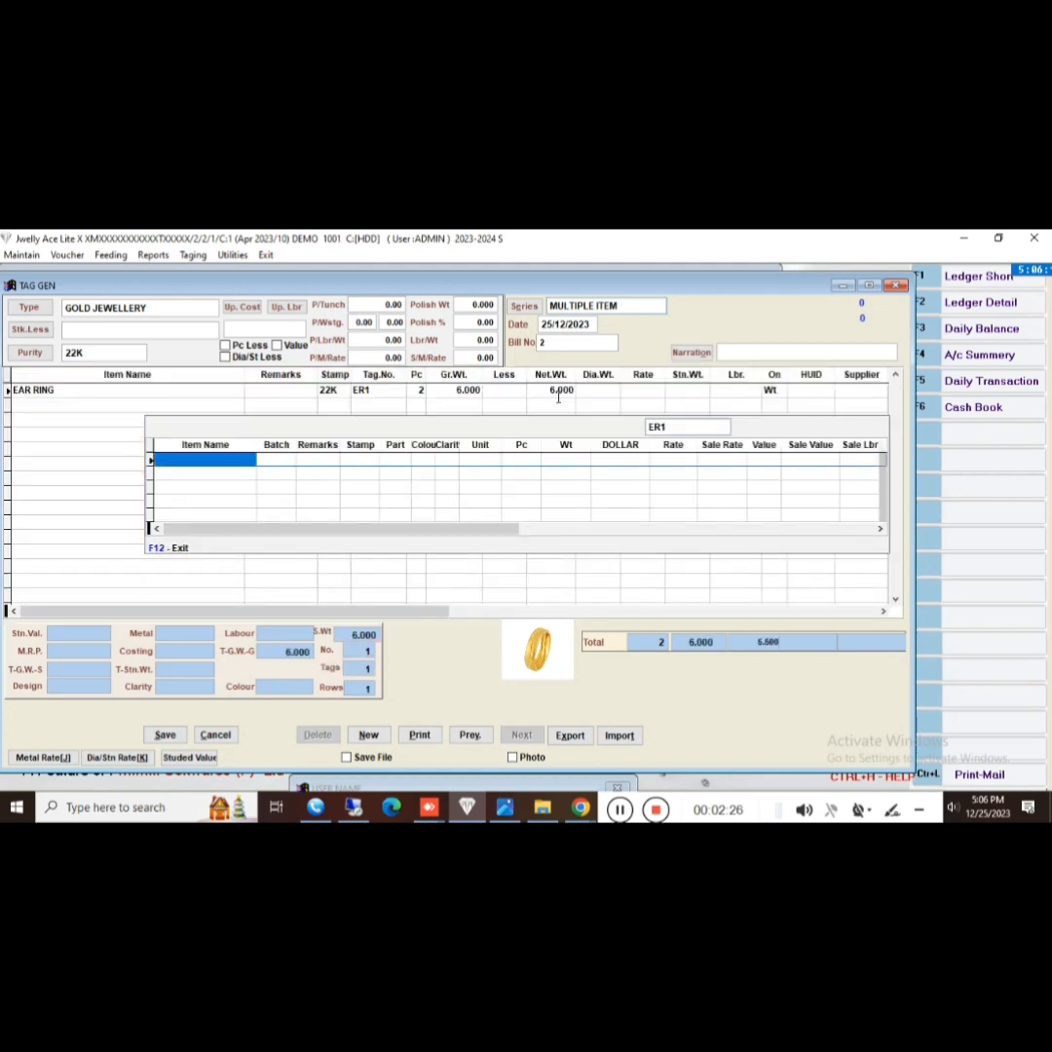
- Add STONES as the studded item for the ear ring tag, leaving batch, remarks and stamp blank
key(Return)
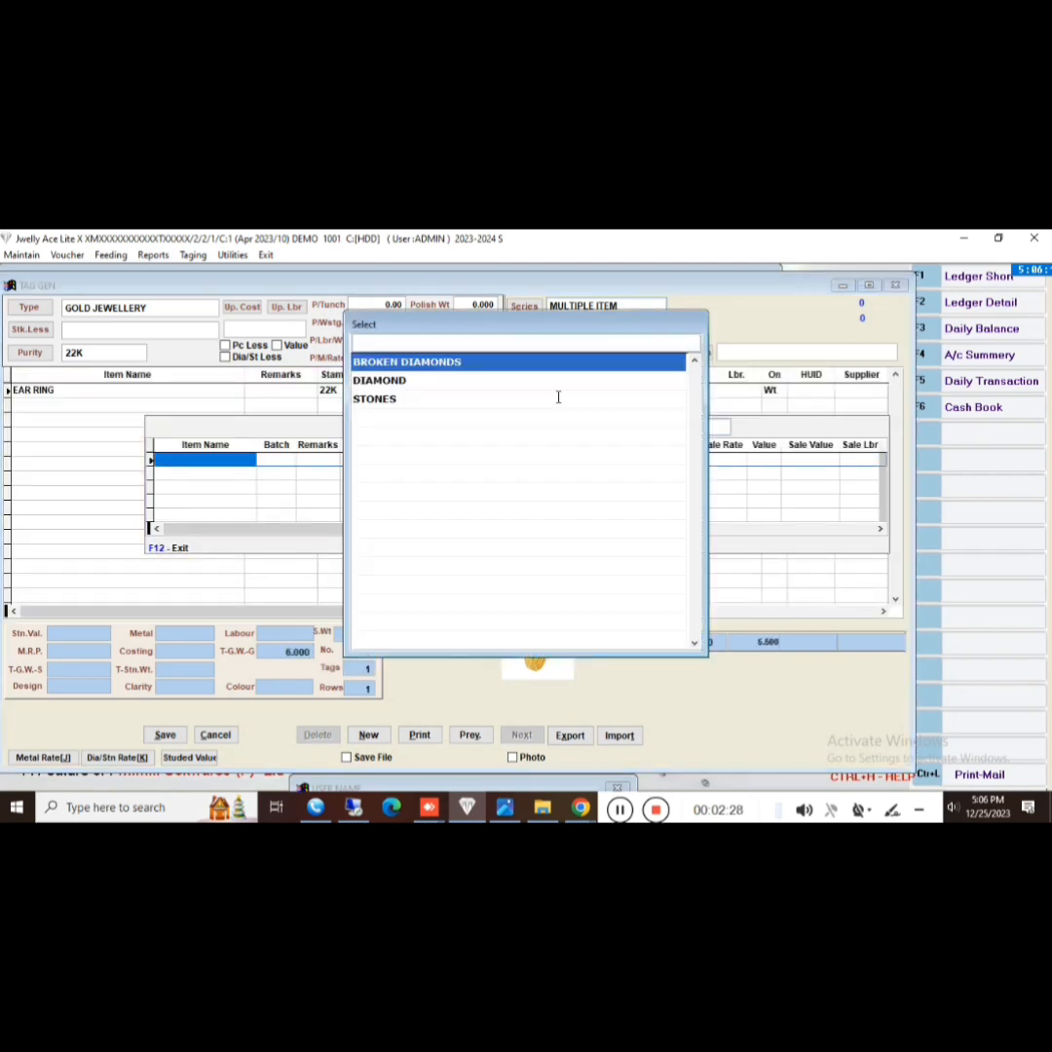
click(558, 397)
key(Return)
key(Return)
key(Return)
key(Return)
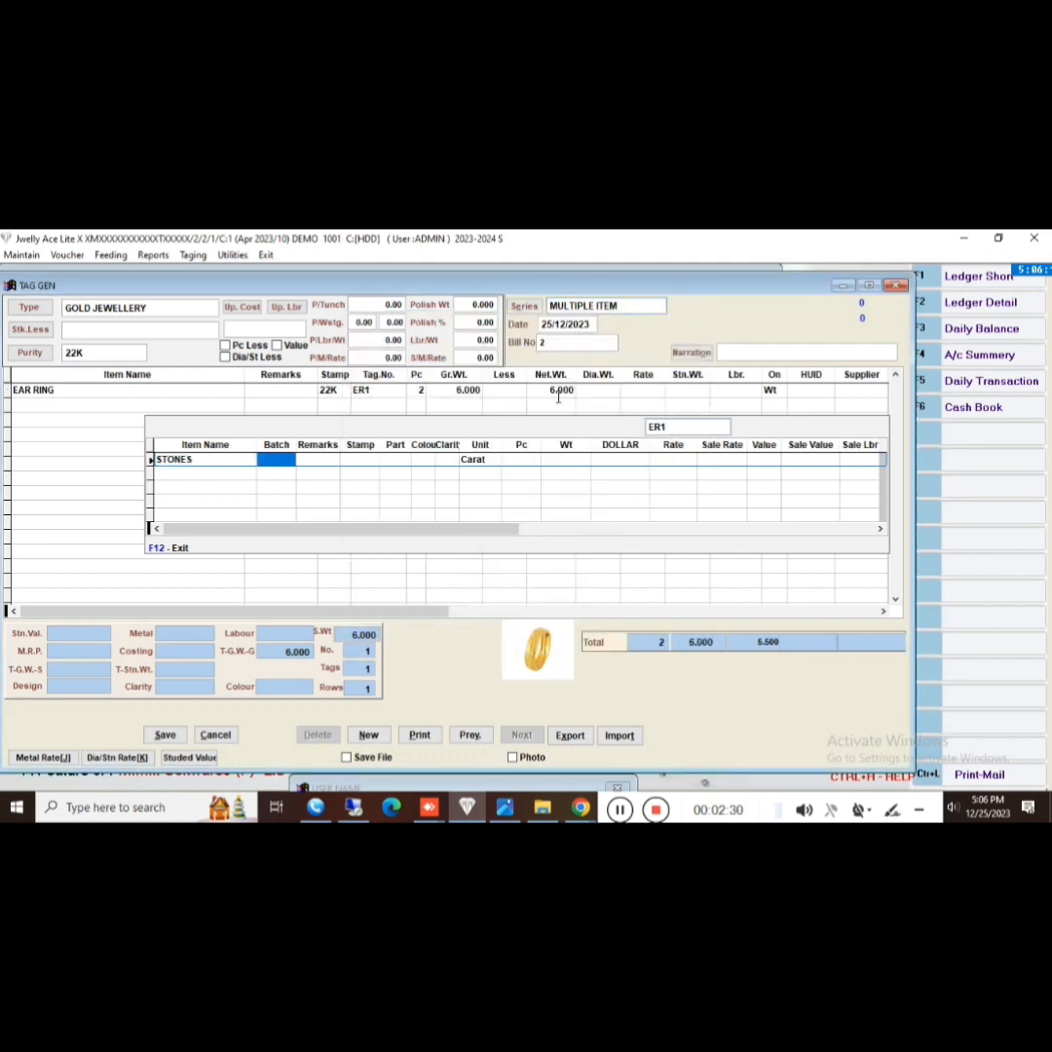
key(Return)
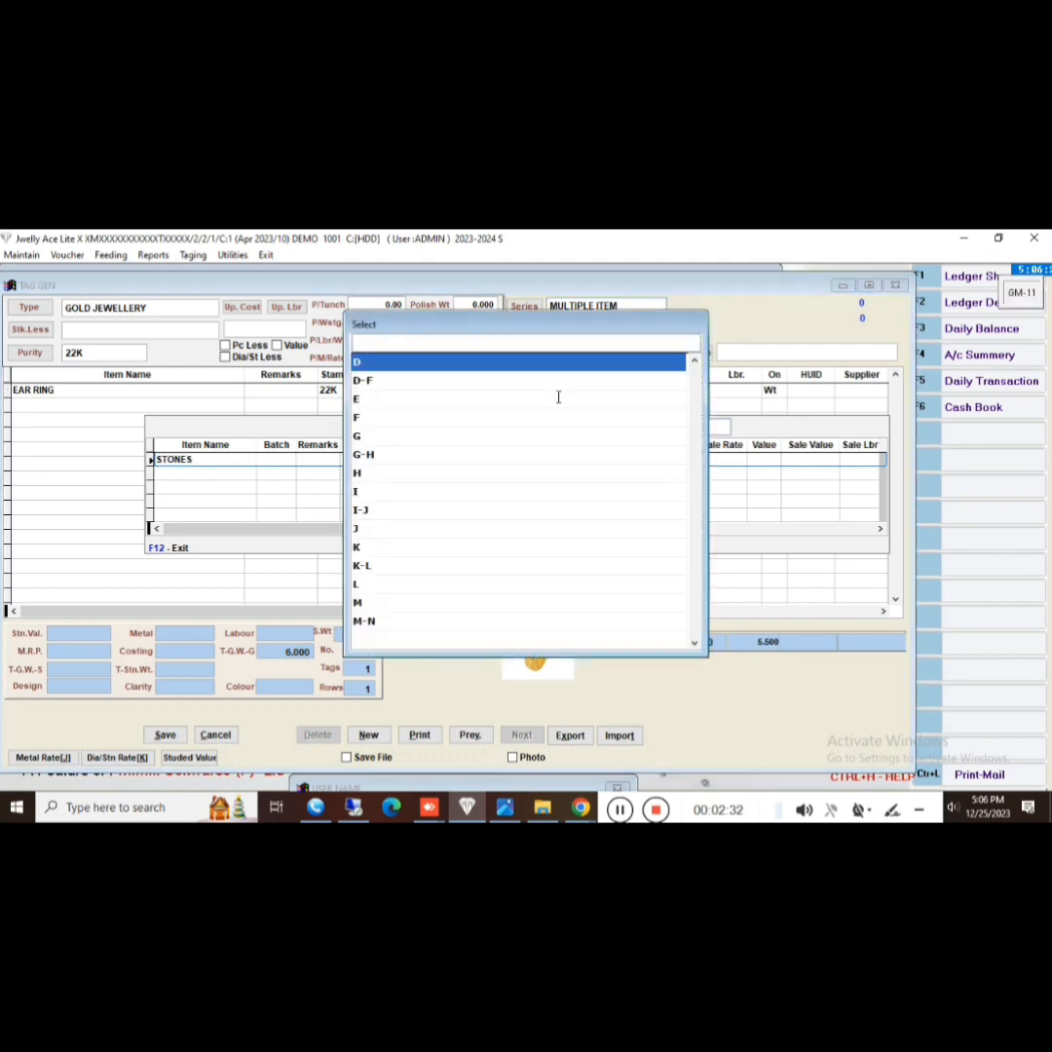
- Set the colour of the STONES row to D and its clarity to I3
key(Return)
key(Return)
click(558, 397)
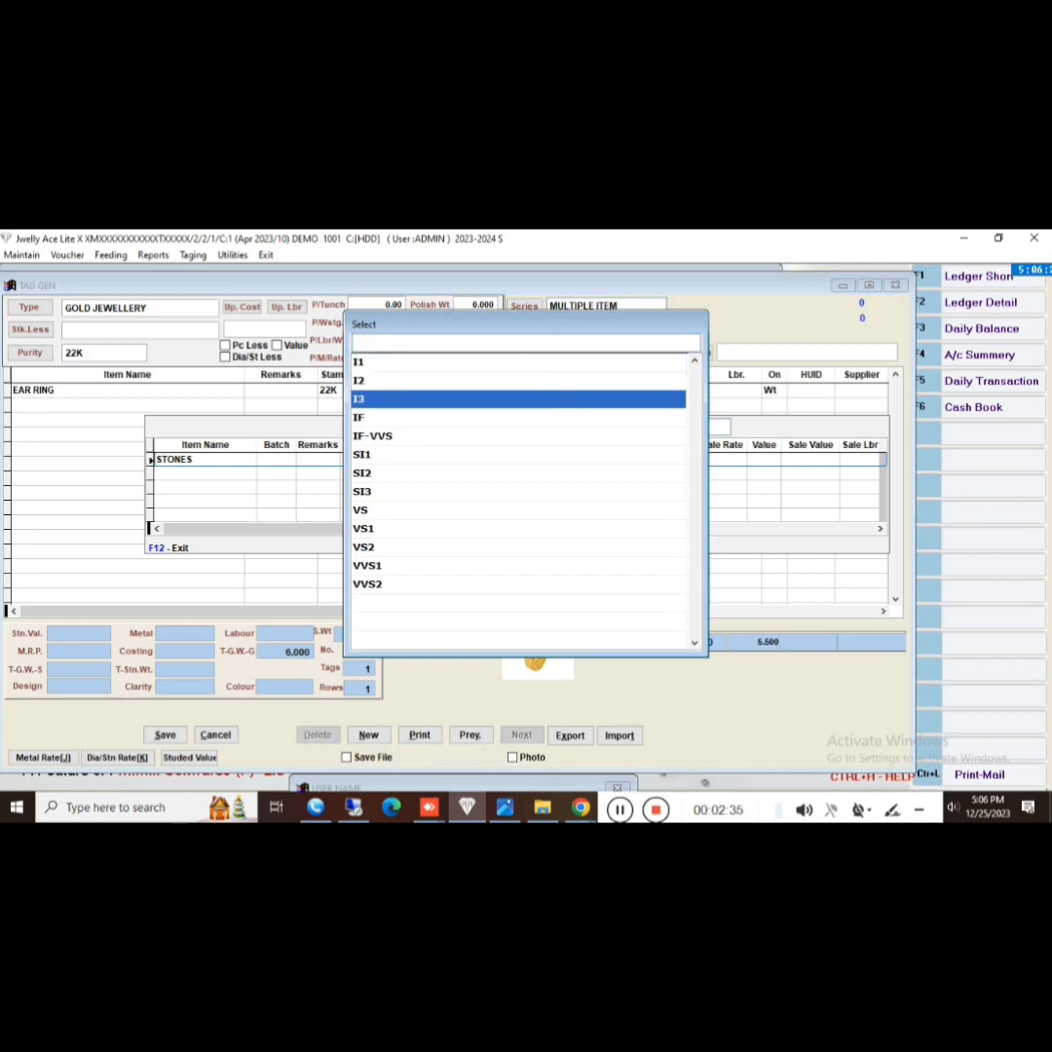
key(Return)
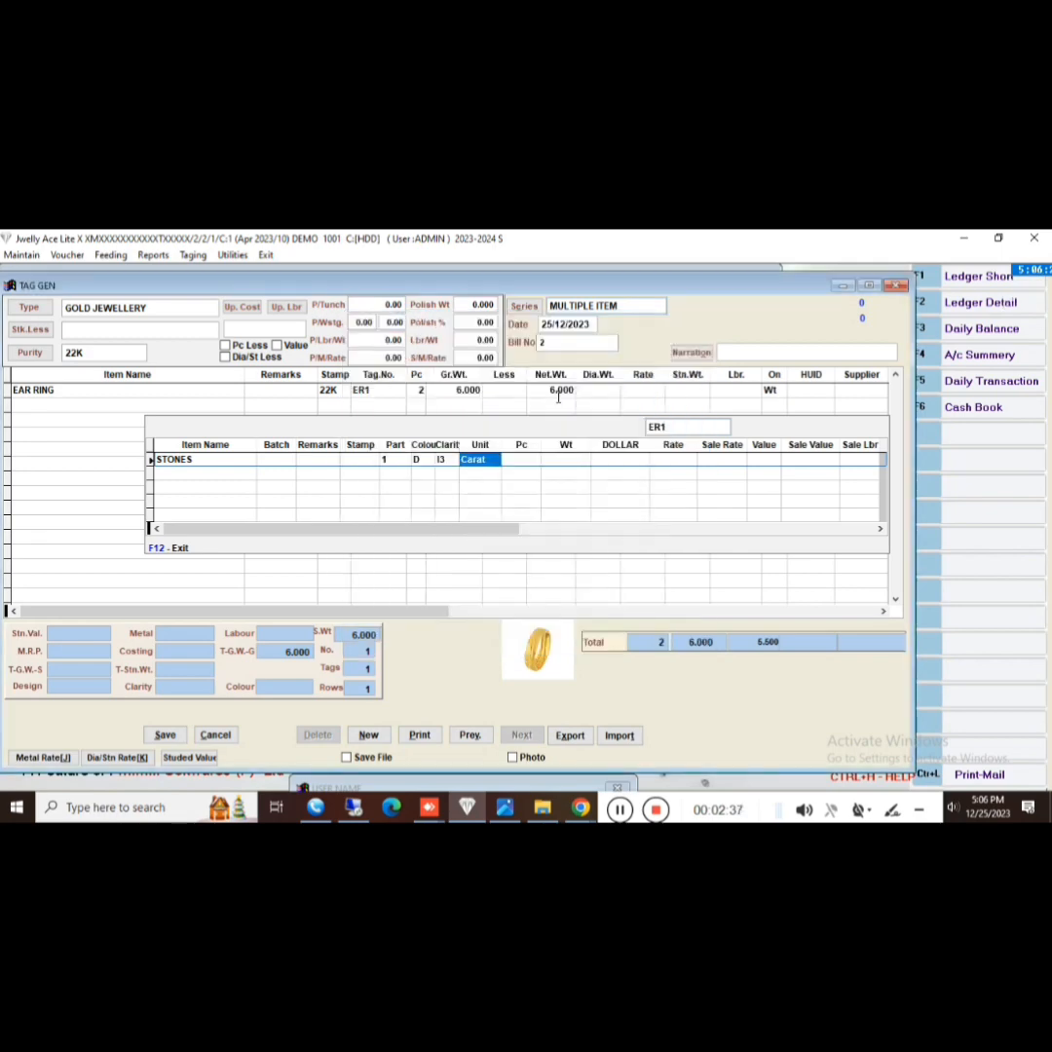
- Keep Carat as the unit of the STONES row and enter 2 pieces with a weight of 4.00
key(Return)
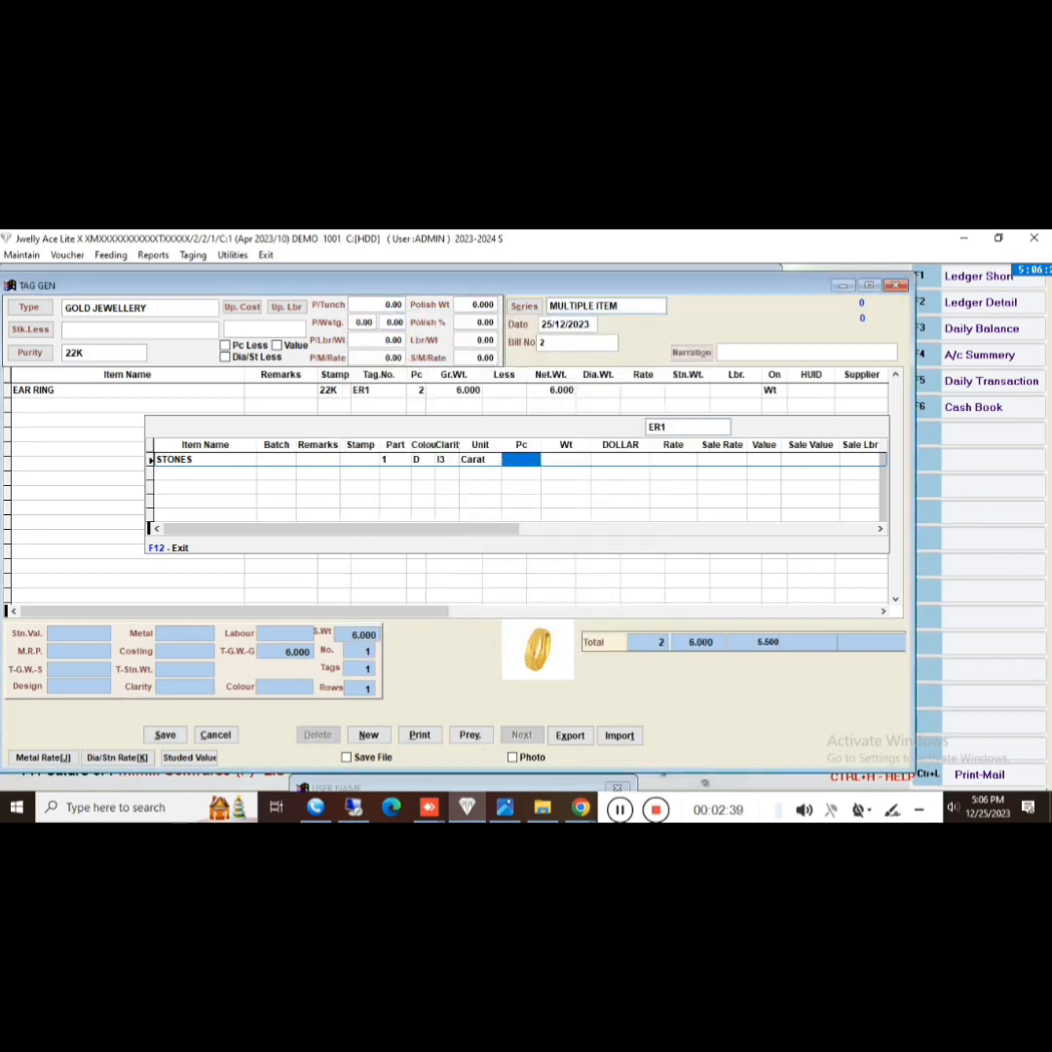
text(2)
key(Return)
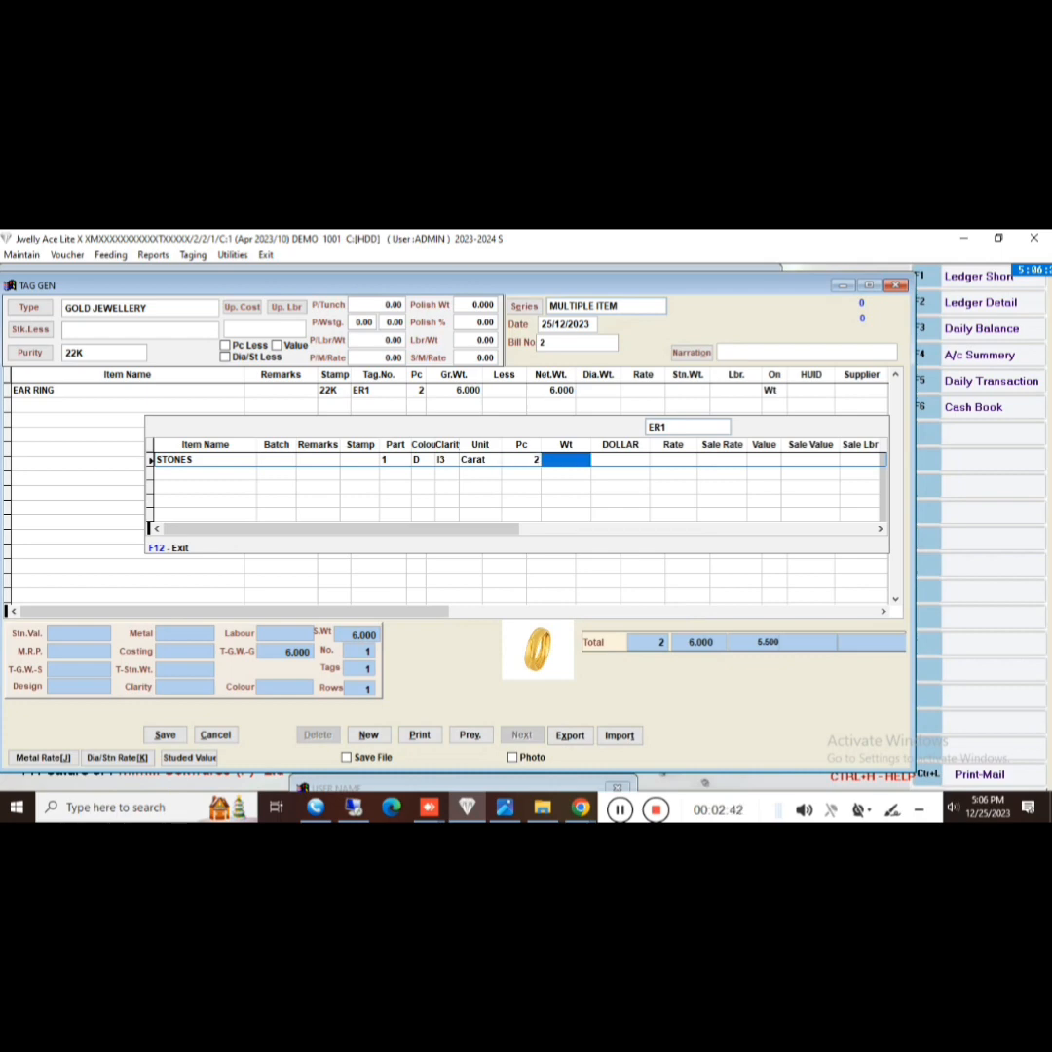
text(4 .)
key(Return)
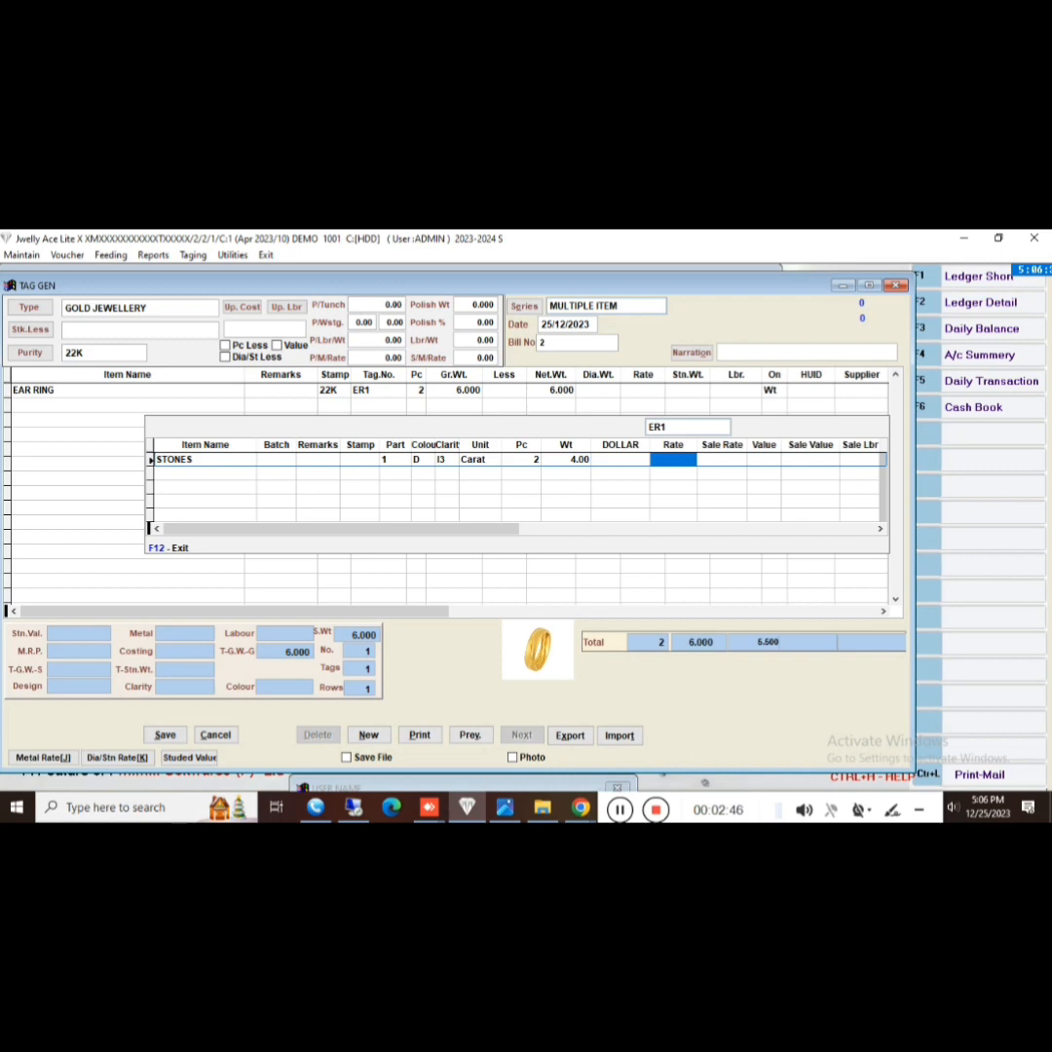
- Set the STONES rate to 500 and its sale rate to 650, and close the studded item details
text(500)
key(Return)
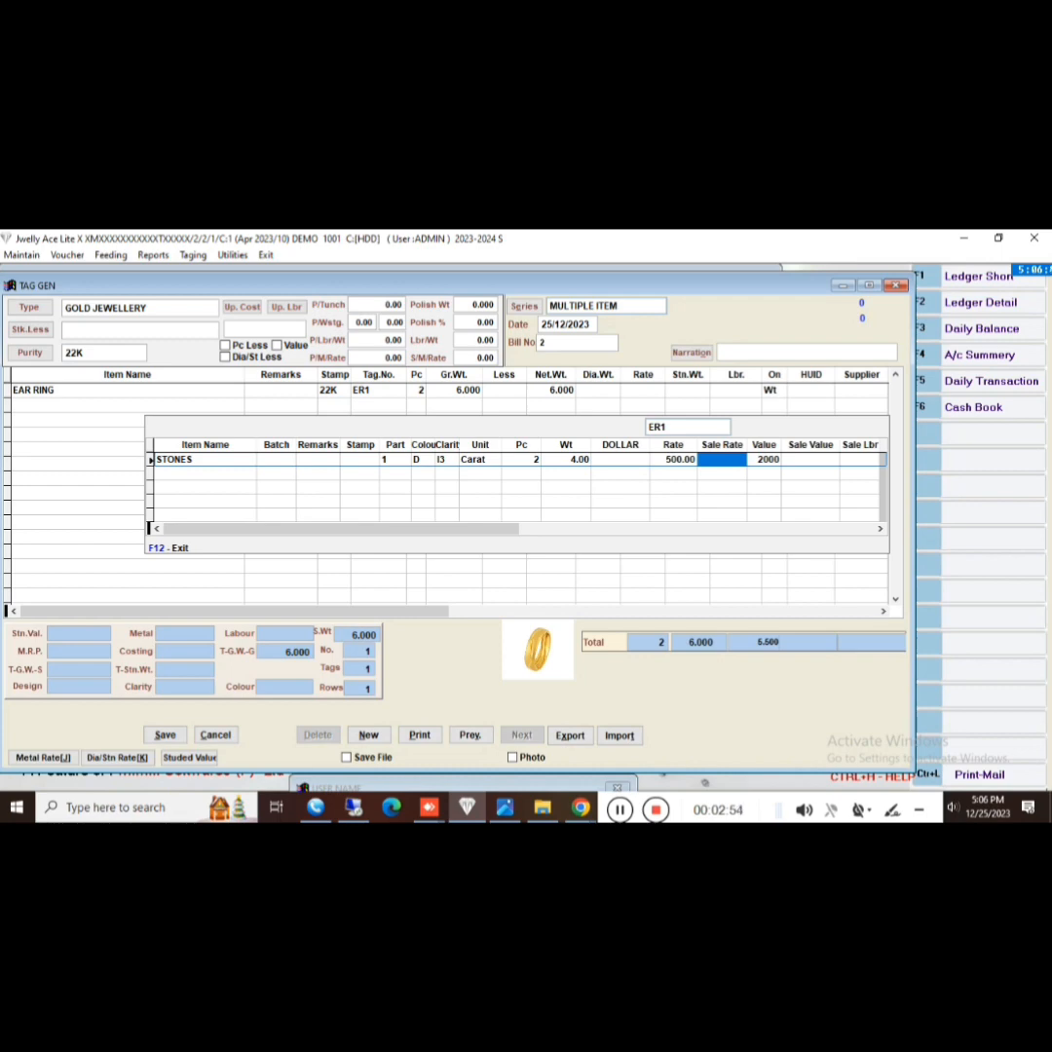
text(650)
key(Return)
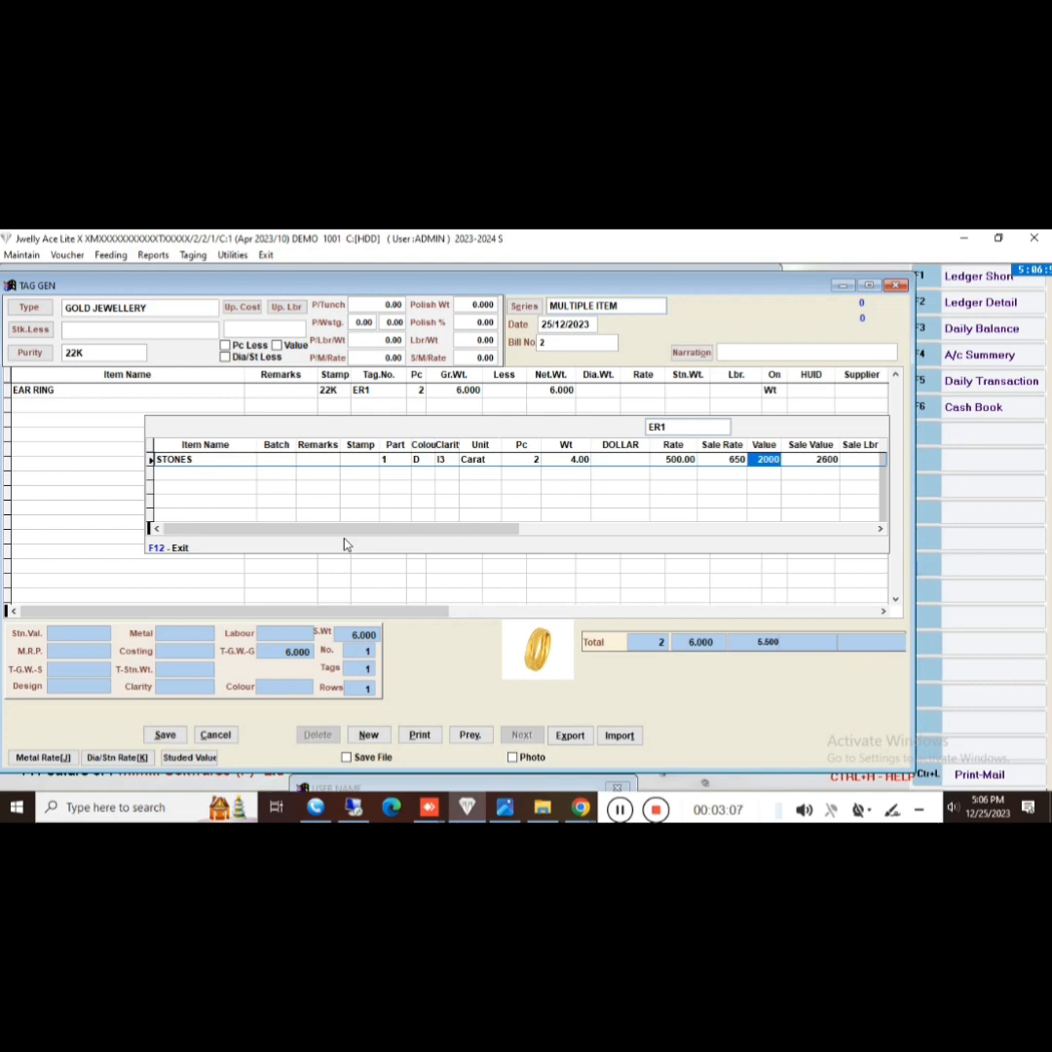
key(F12)
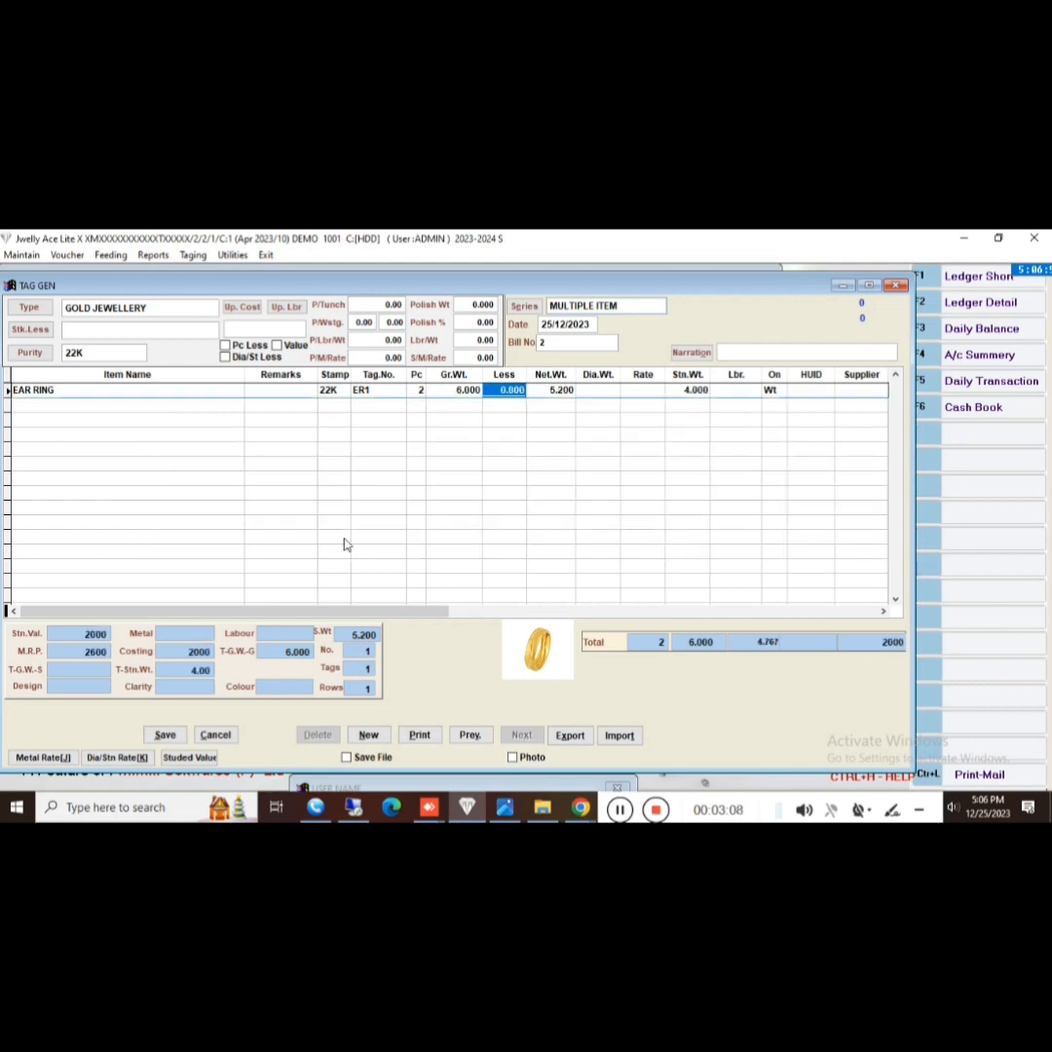
- Enter a metal rate of 5750 and a labour charge of 125 for the EAR RING row
key(Left)
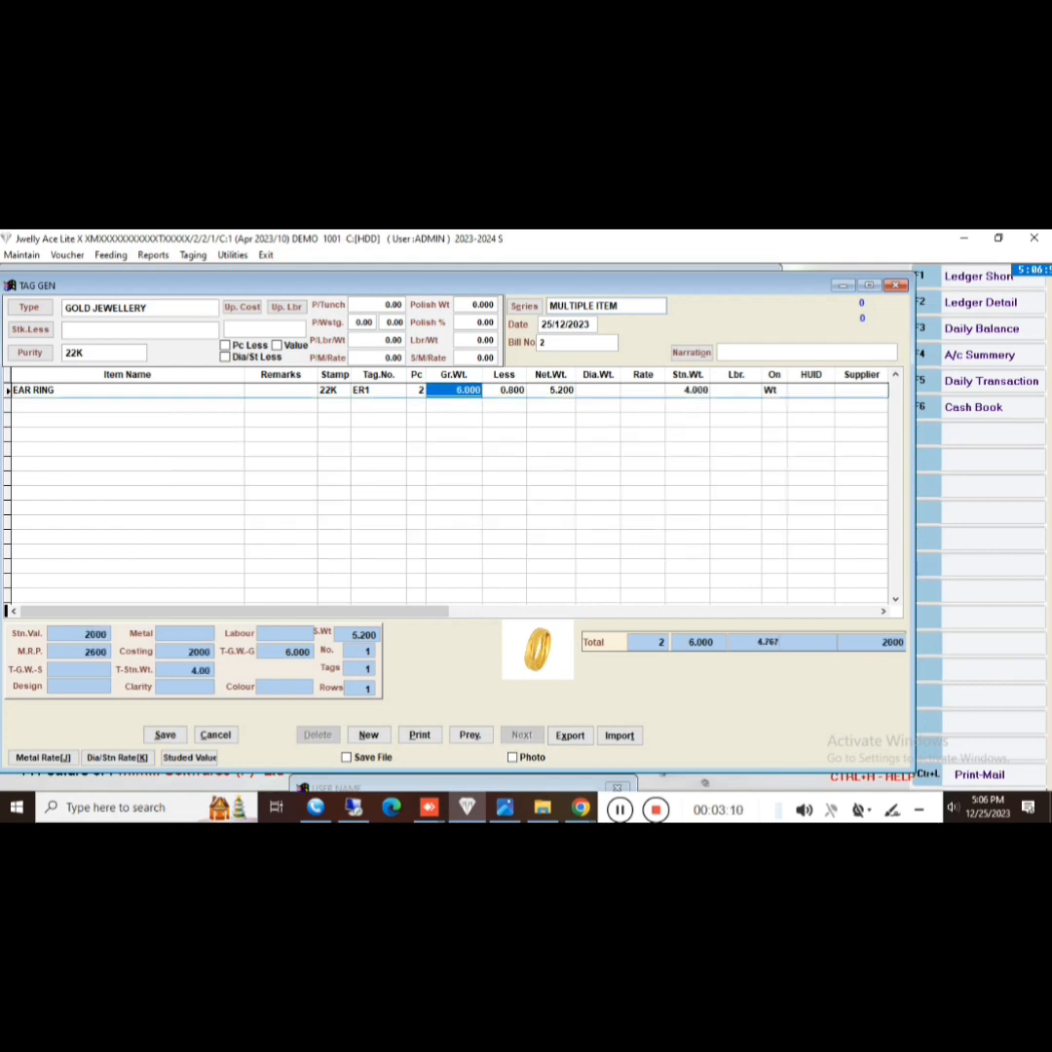
key(Right)
key(Right)
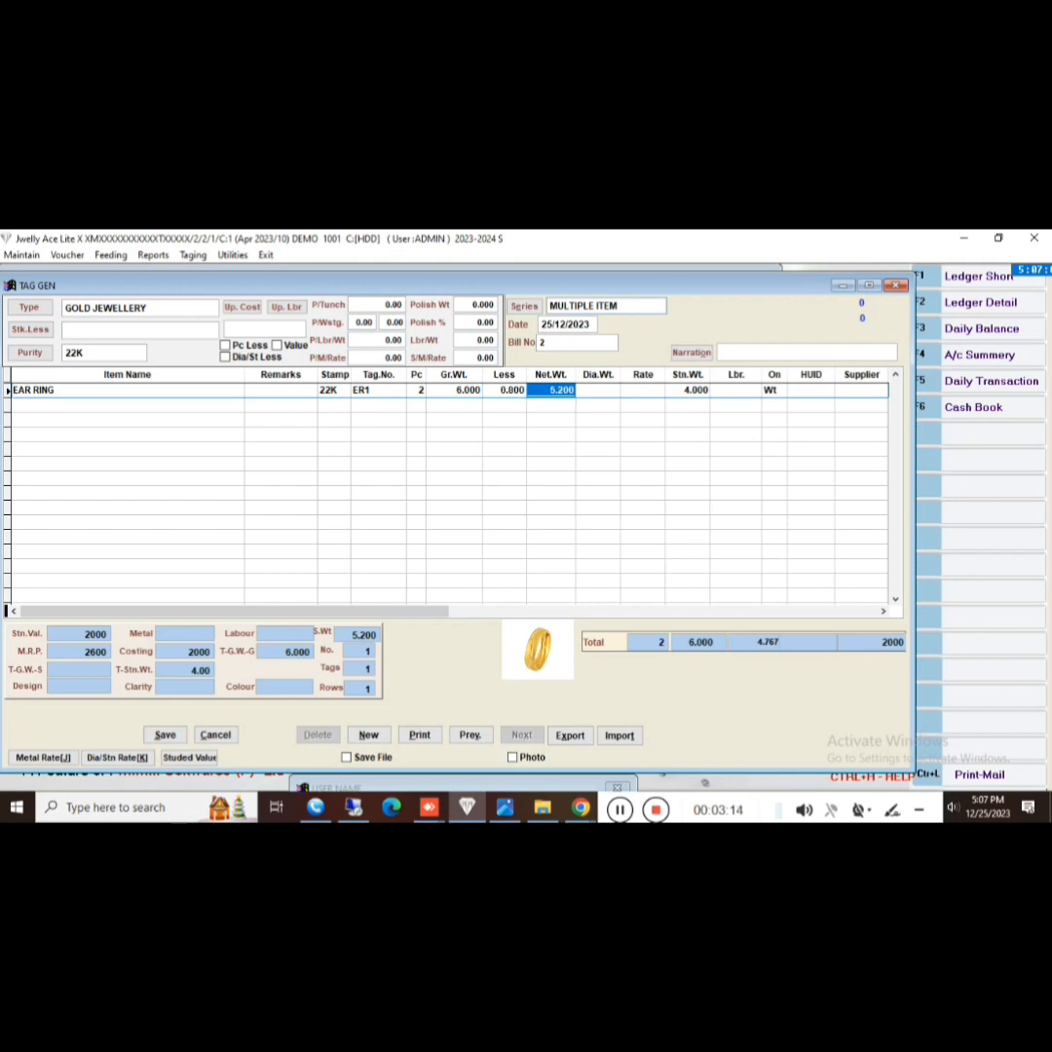
key(Return)
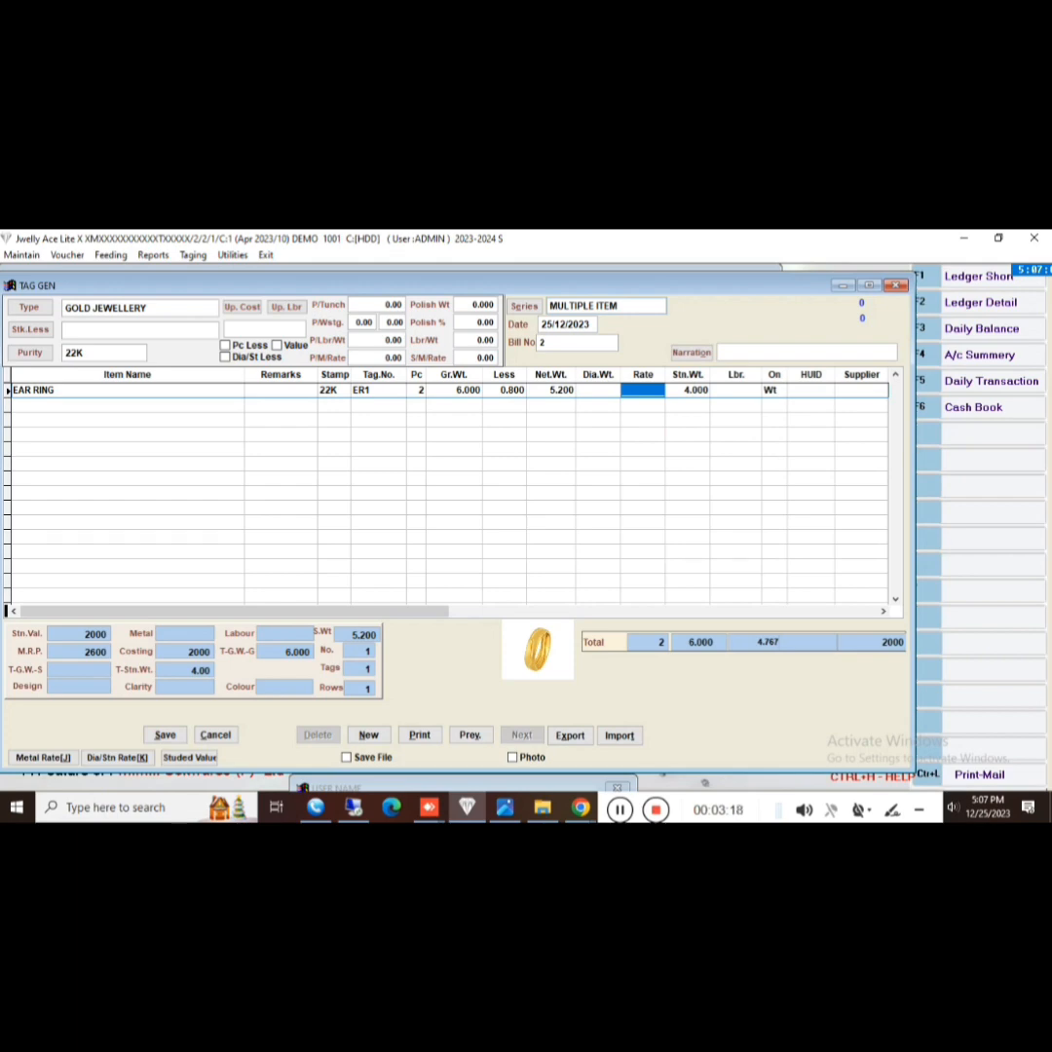
text(5750)
key(Return)
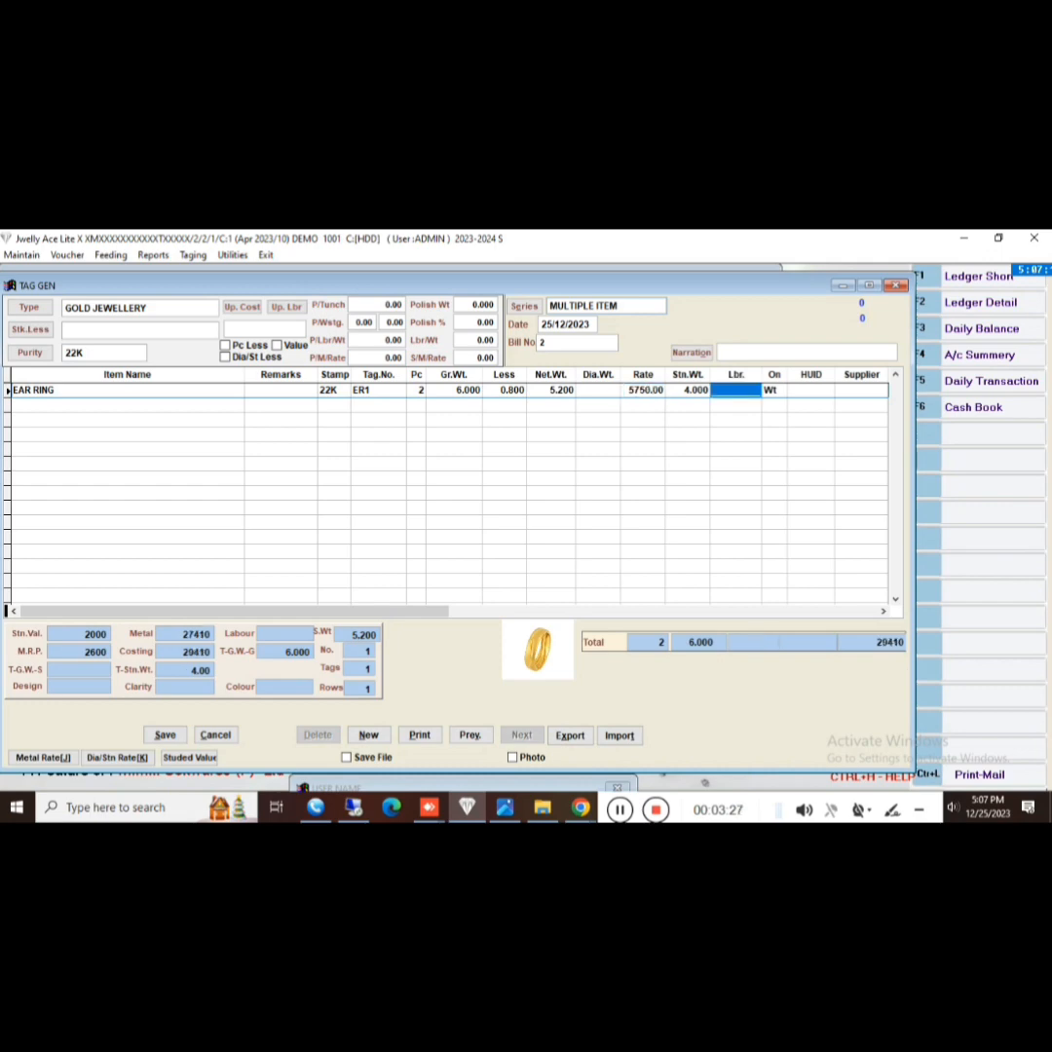
text(125)
key(Return)
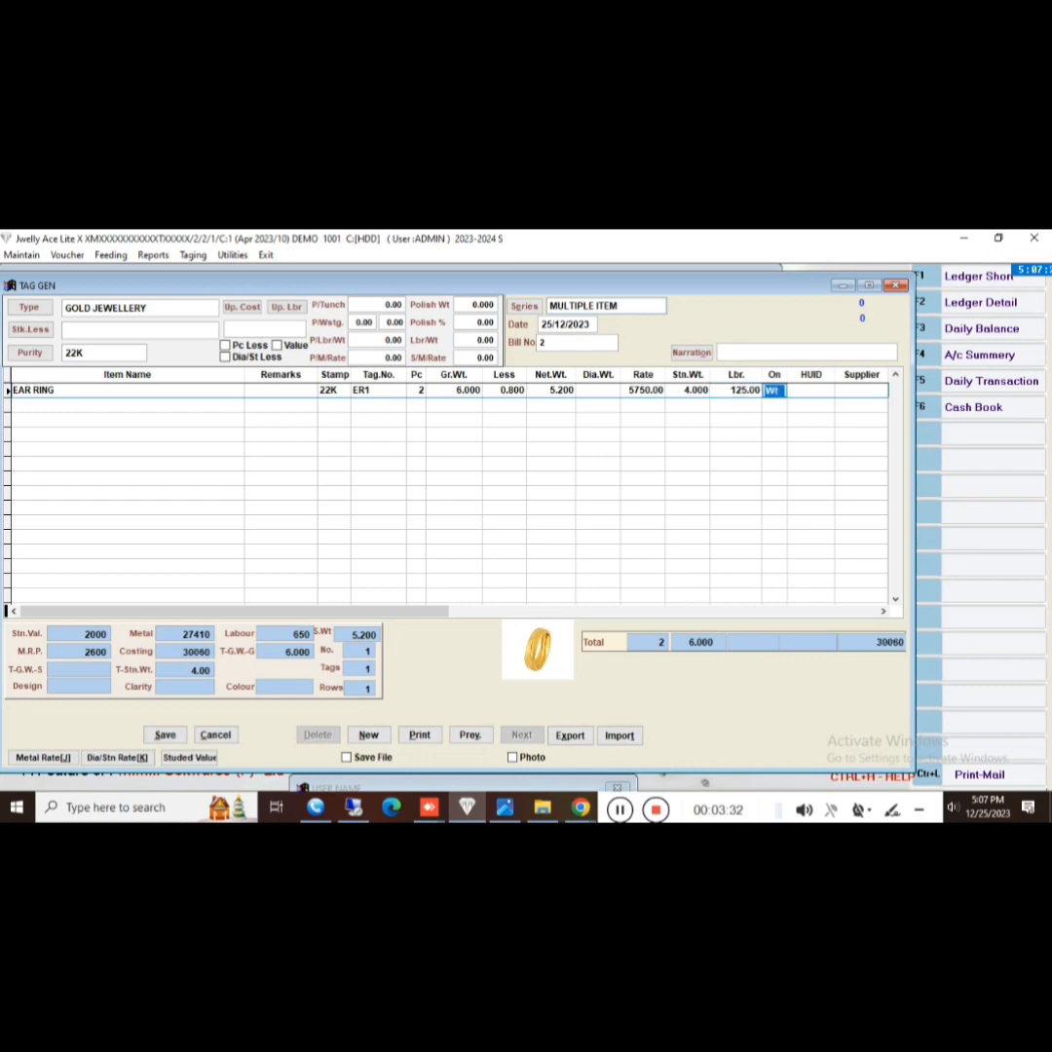
- Keep labour calculated on Wt and set the sale details to S/Lbr.Wt. 150 and S/M.Rate 6230, leaving S/Tunch at its default
key(Return)
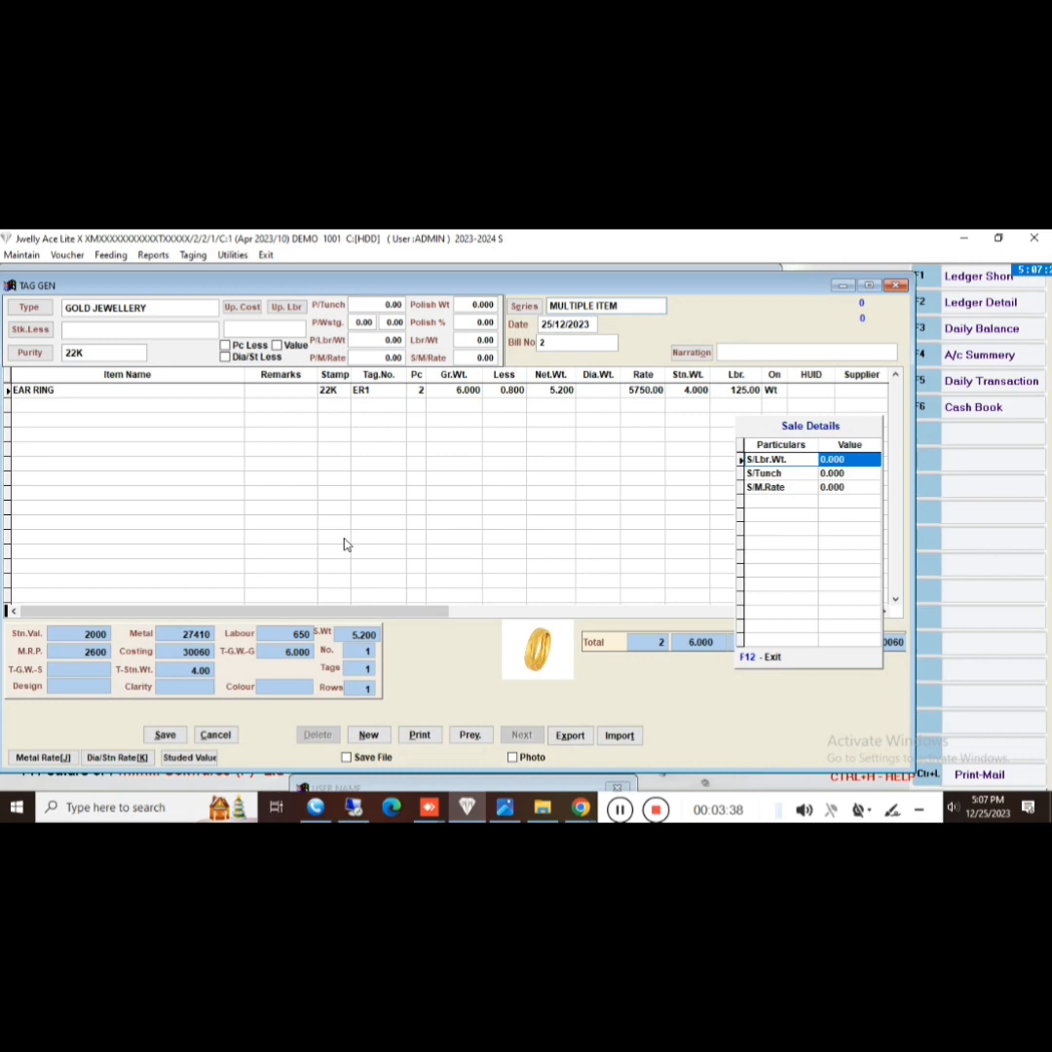
text(150)
key(Return)
key(Return)
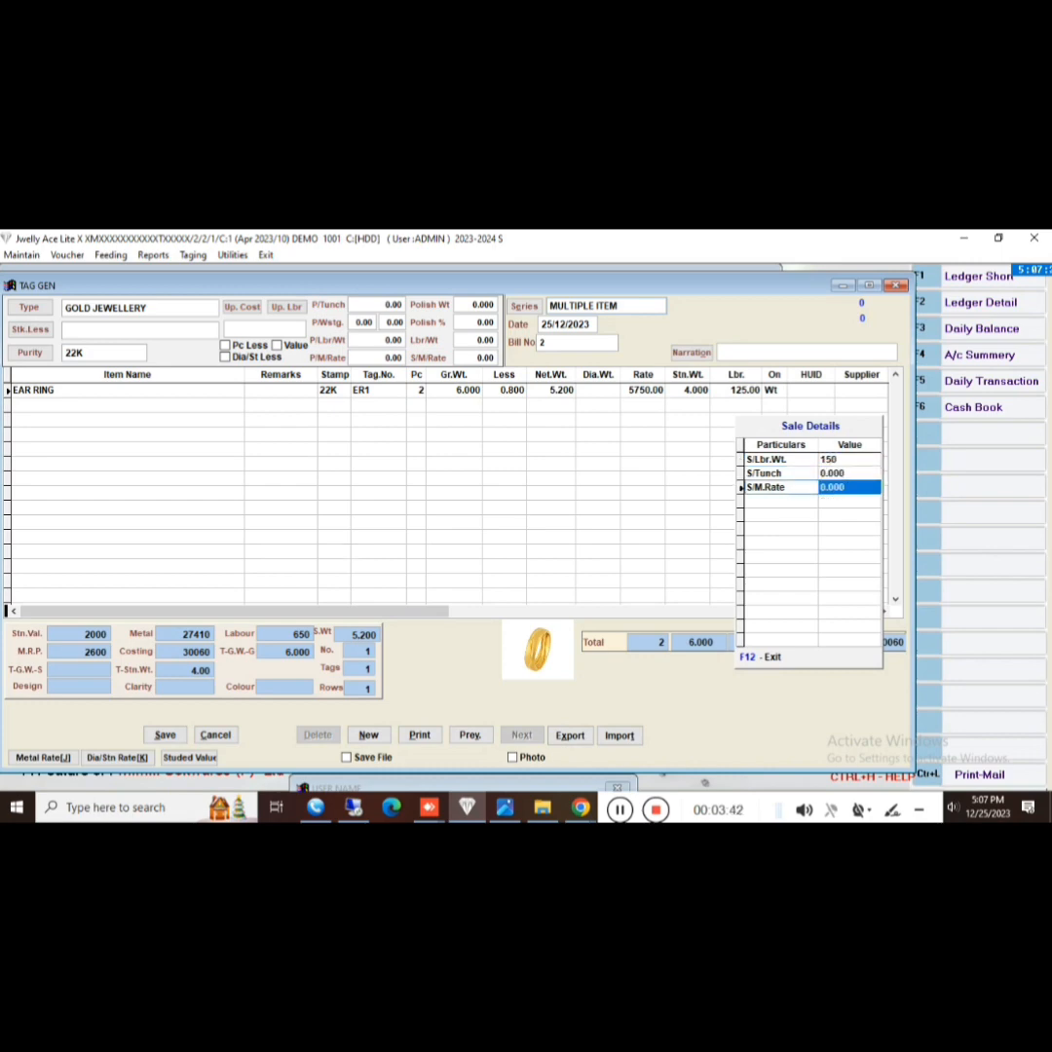
text(6230)
key(Return)
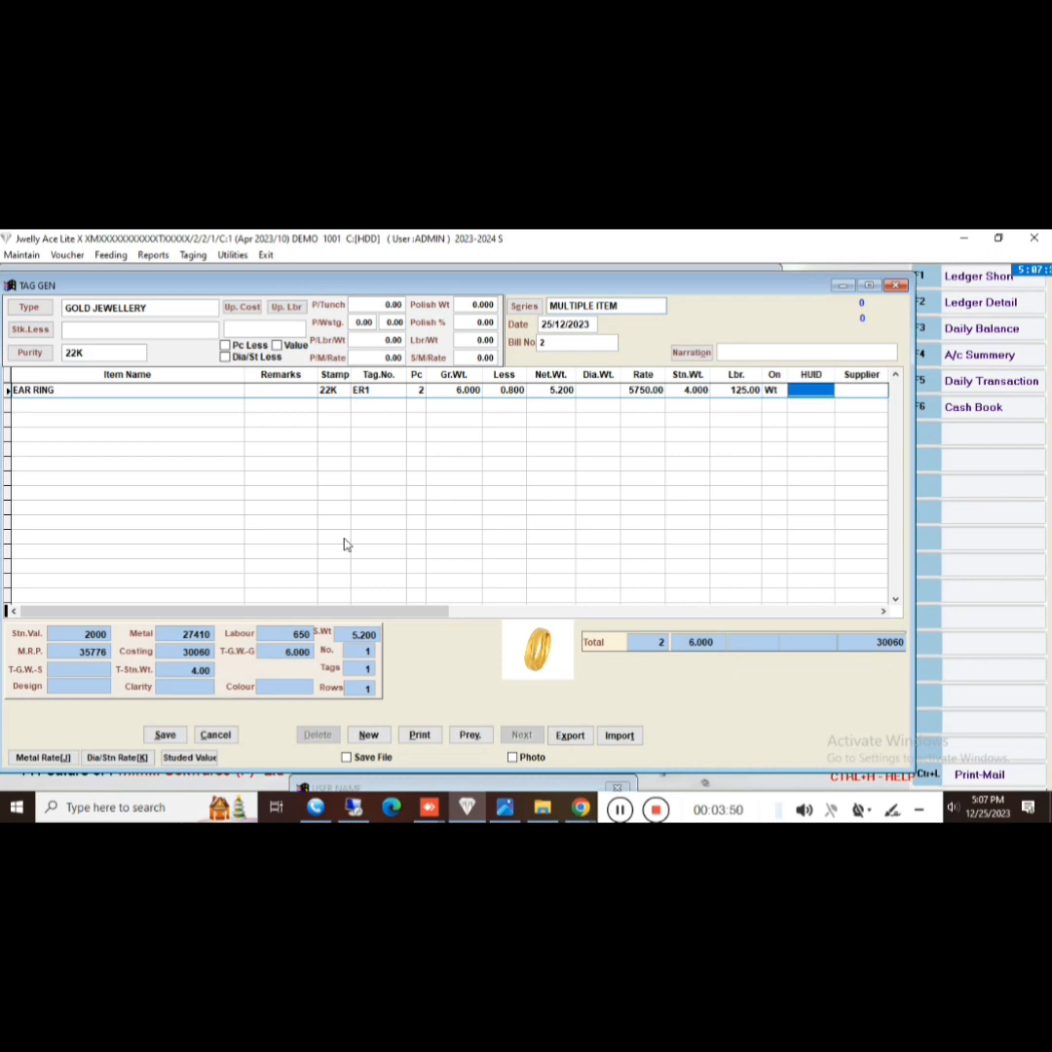
- Enter ABC123 as the ear ring's HUID and choose HARI PRASAD & SONS as its supplier
text(ABC123)
key(Return)
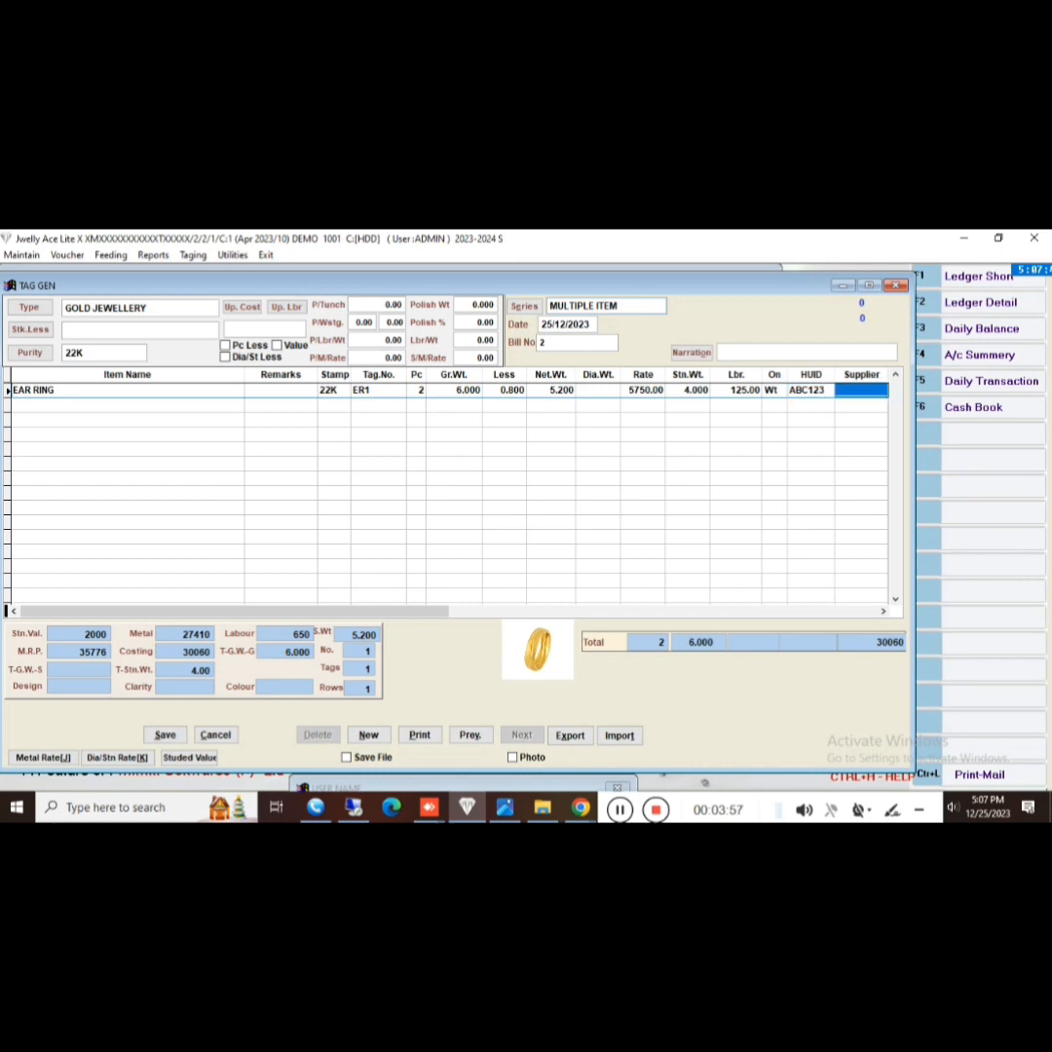
key(Return)
key(Return)
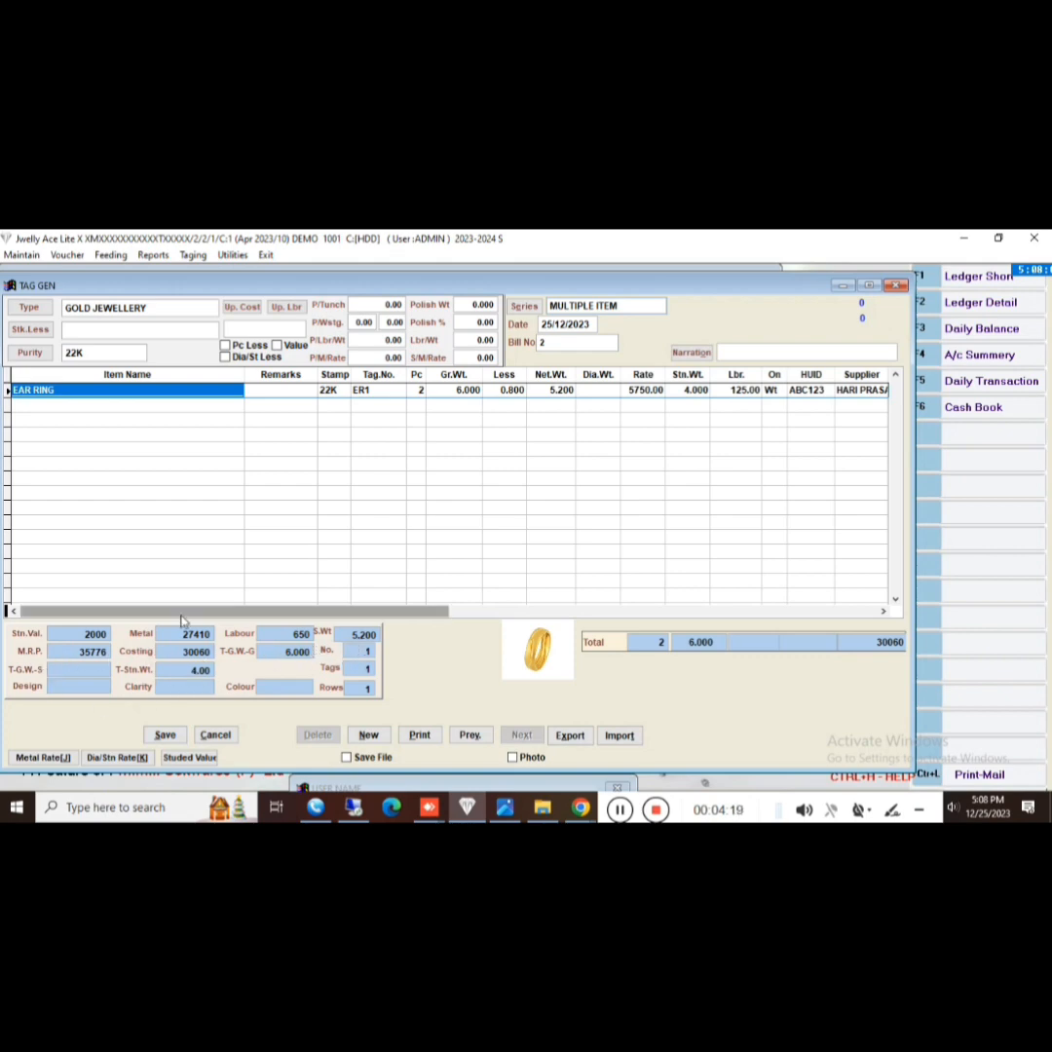
- Save the ear ring's tag generation voucher and return to the main screen
click(166, 738)
click(173, 738)
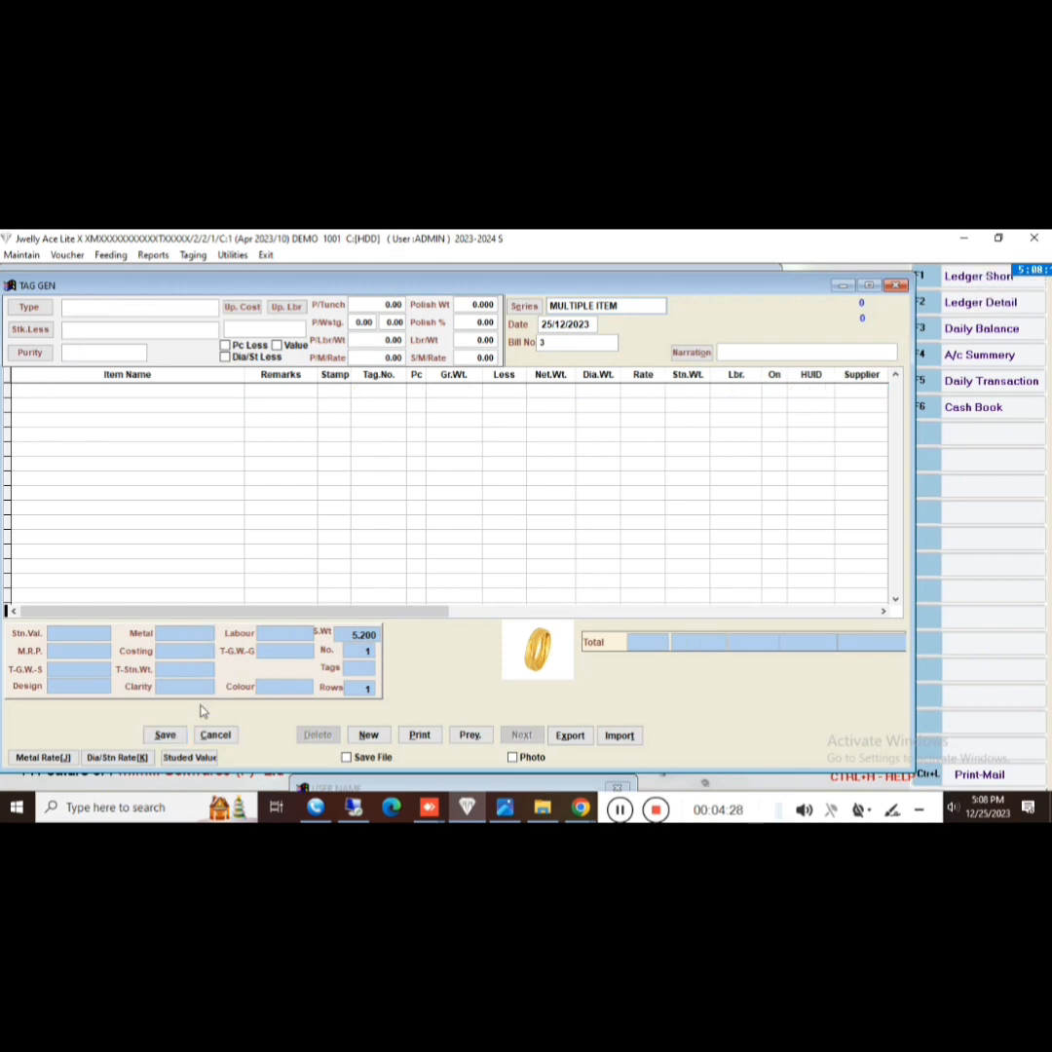
key(Escape)
key(Escape)
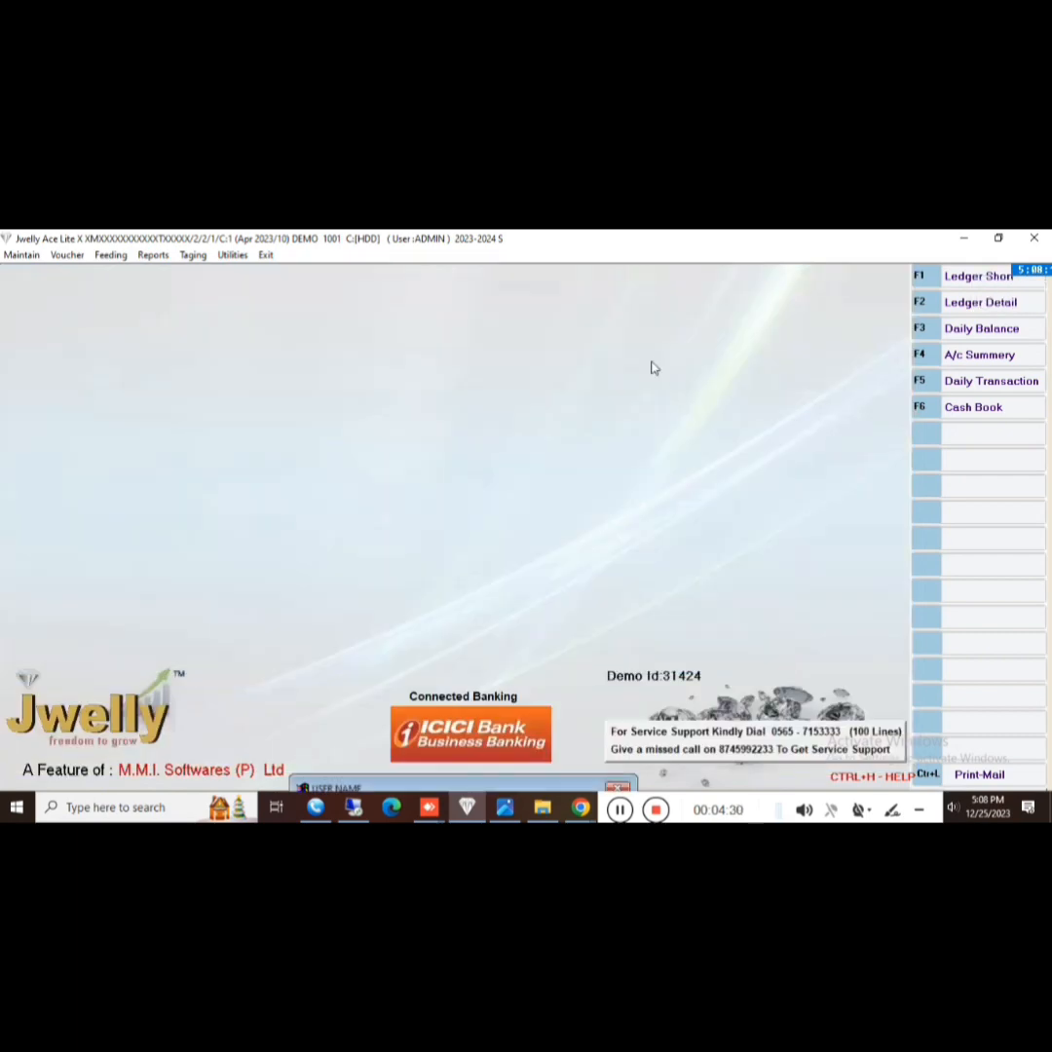
- Preview the in-hand tag stock report for only the EAR RING item using Det Format1, and close the report and stock list
click(193, 256)
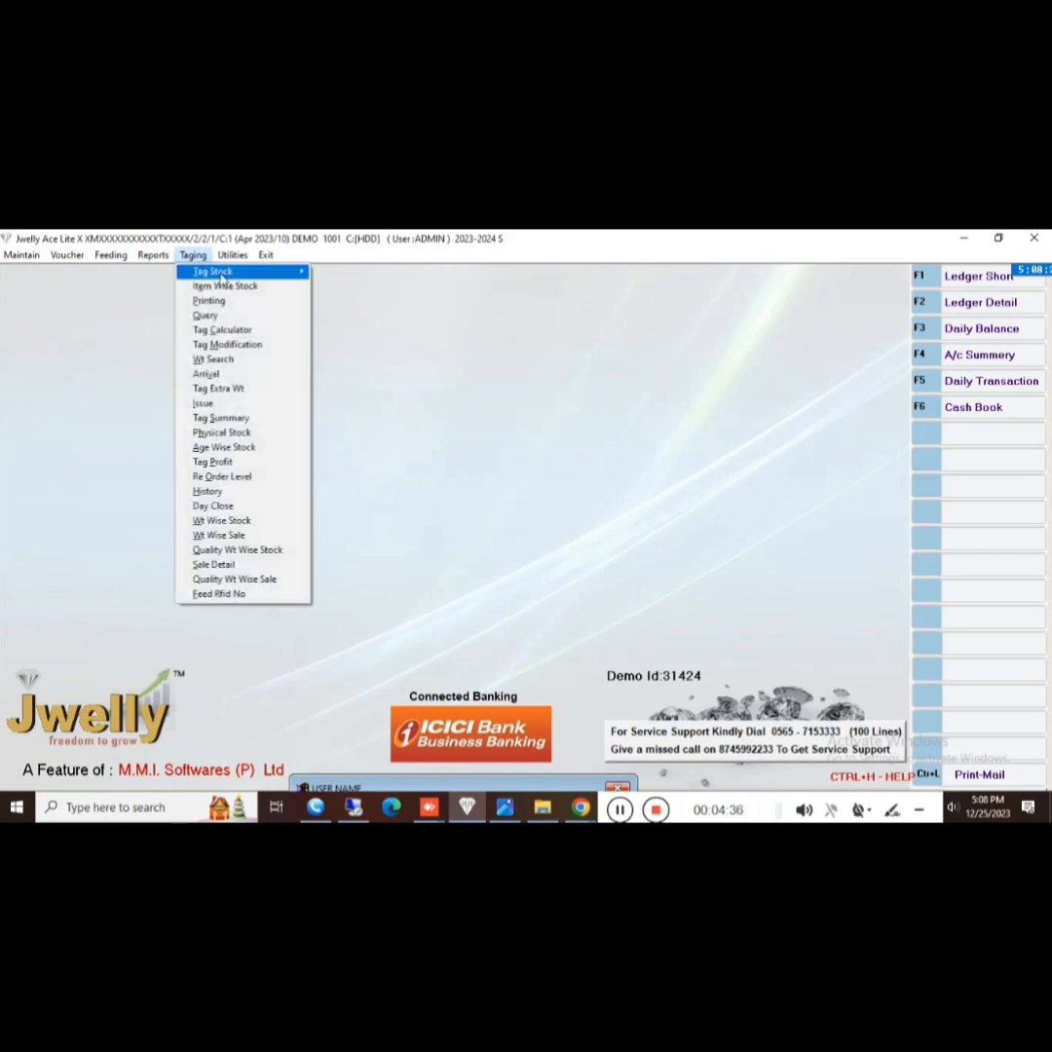
click(300, 273)
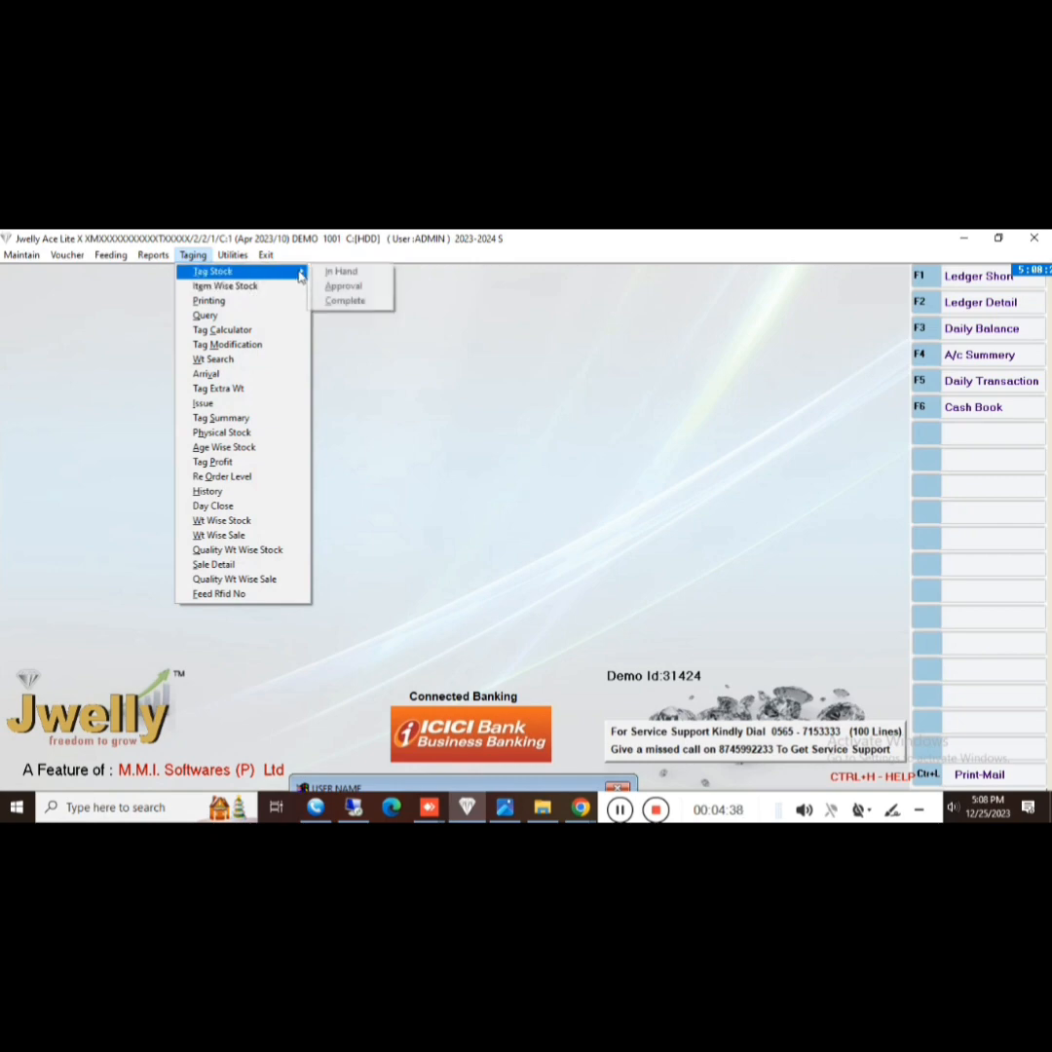
click(335, 275)
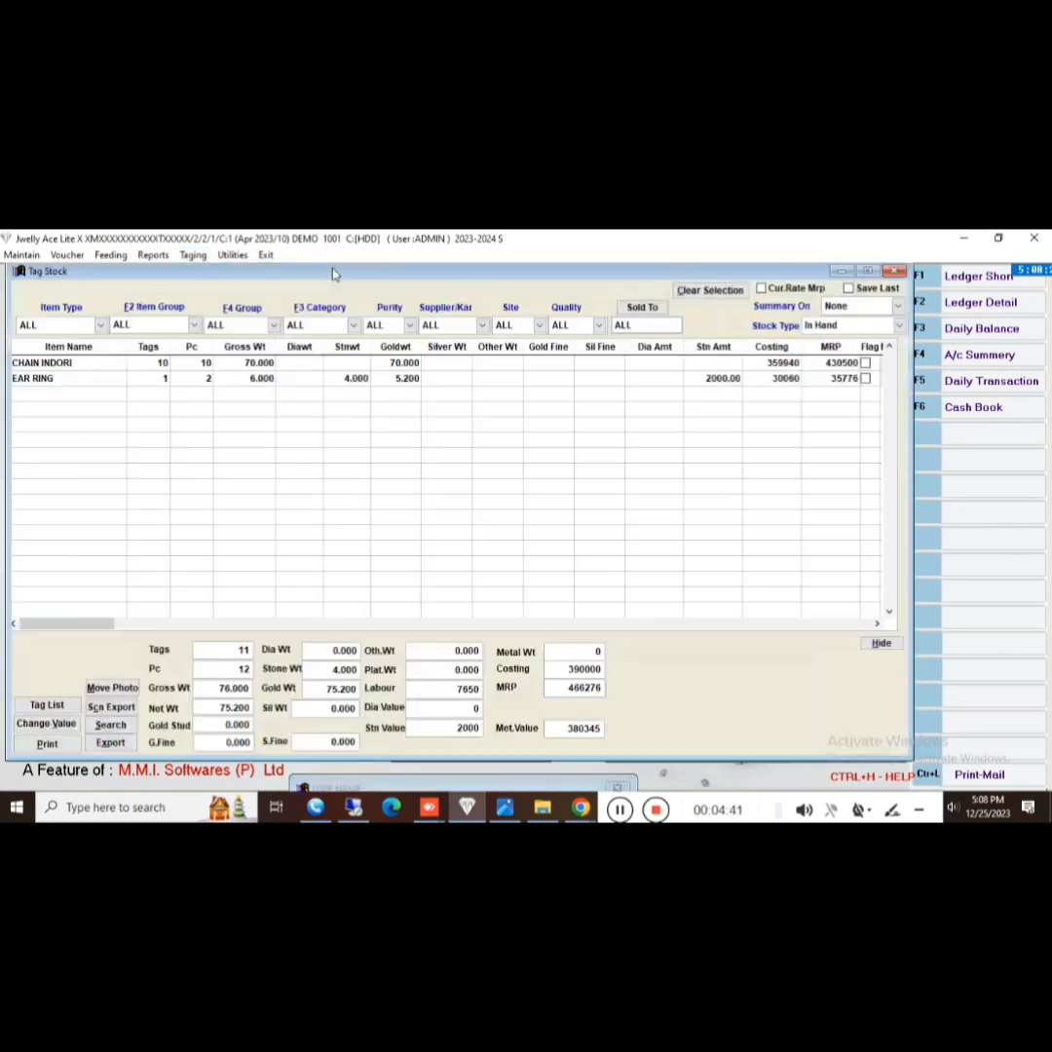
key(Down)
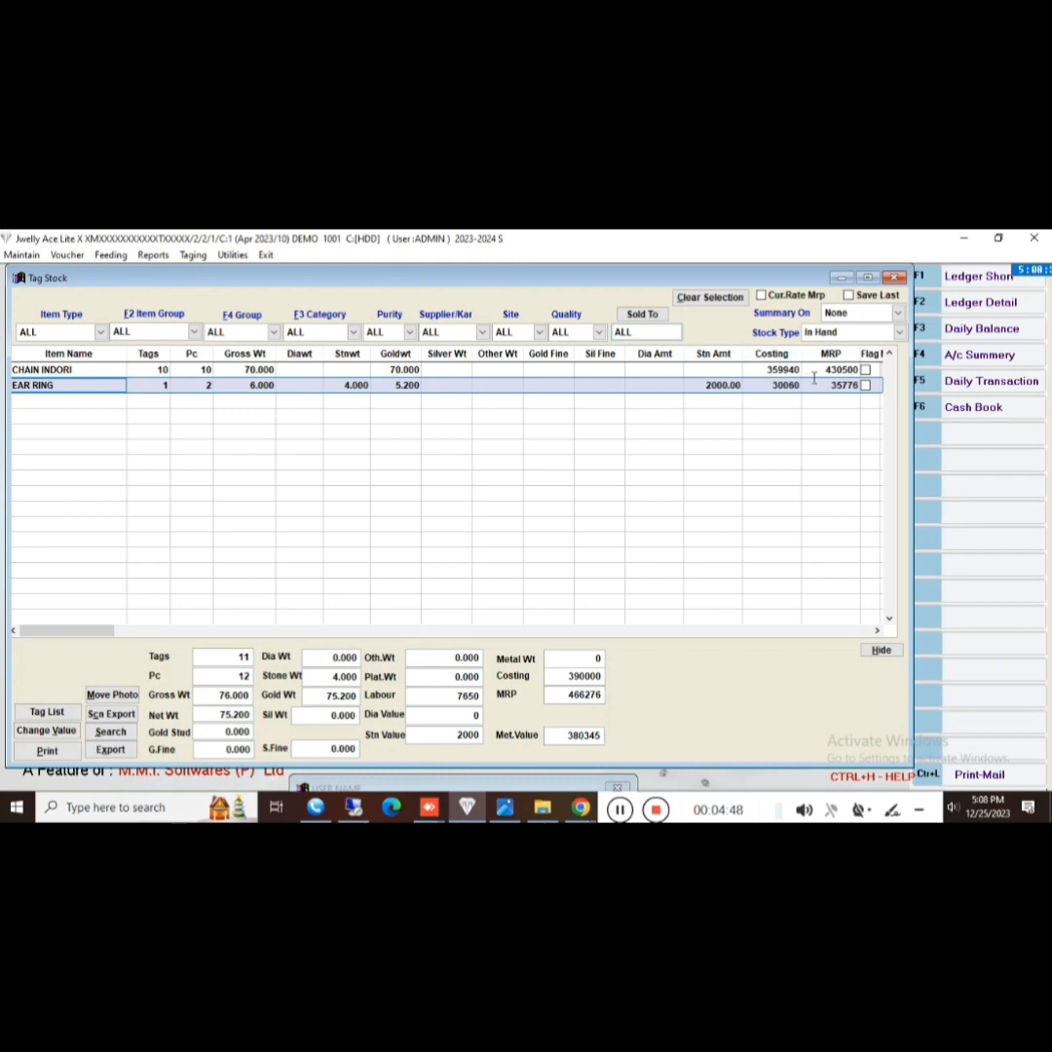
click(866, 386)
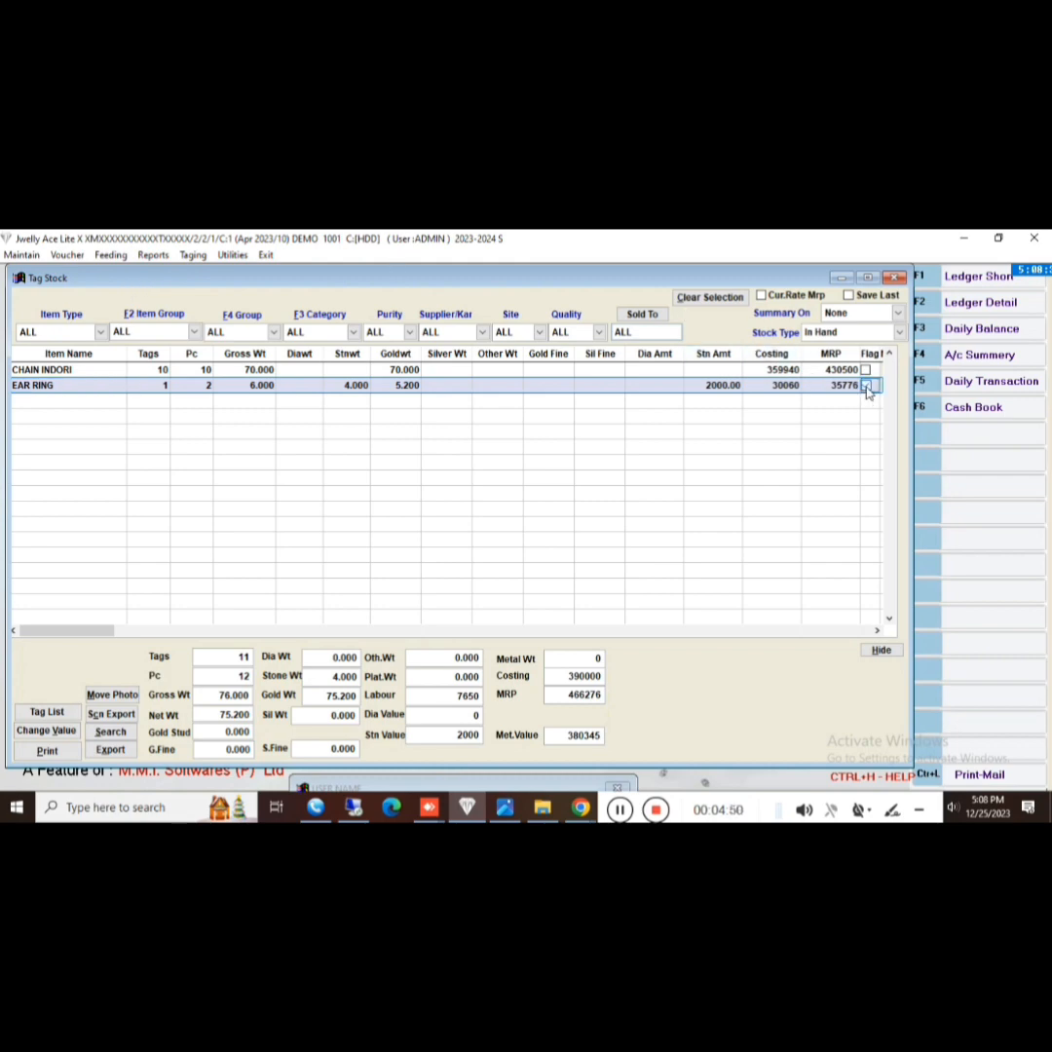
click(47, 750)
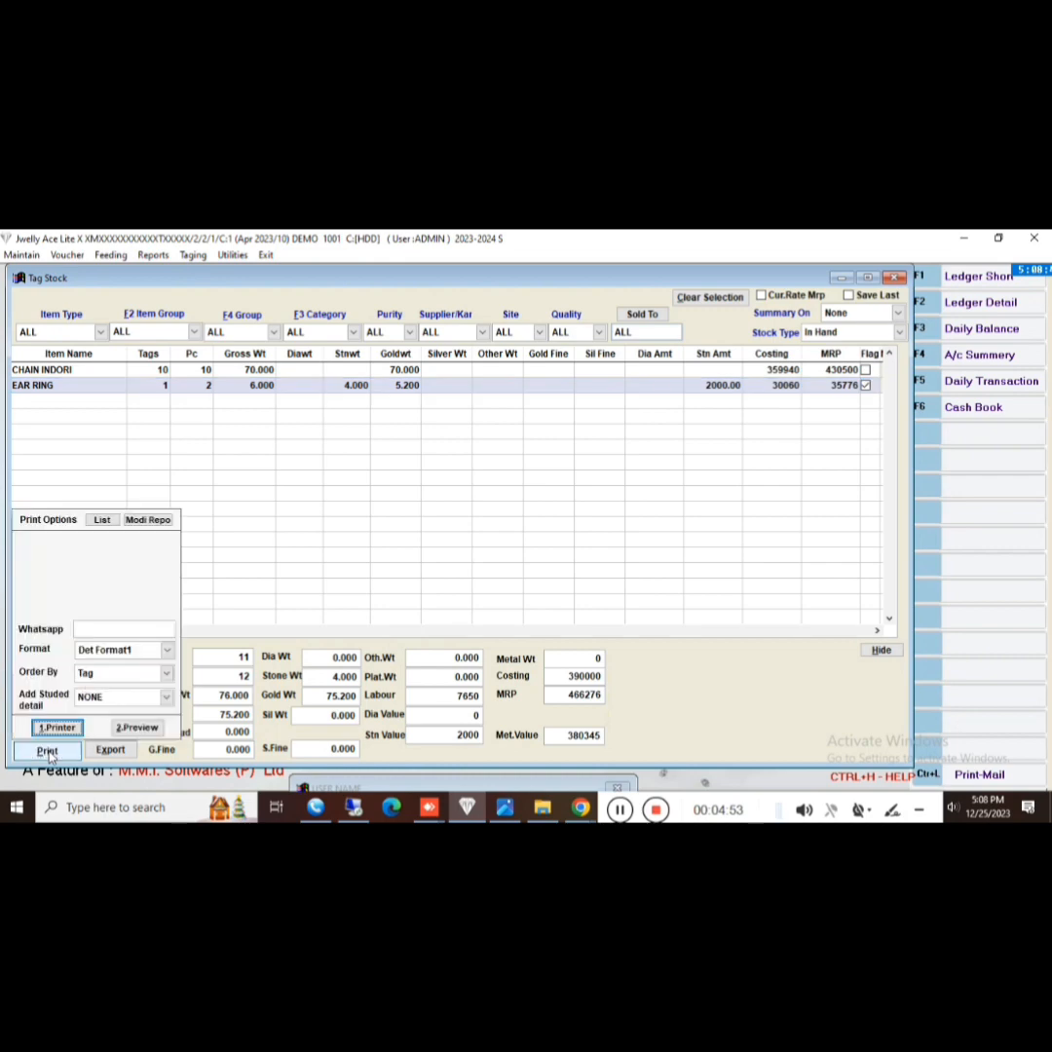
click(137, 729)
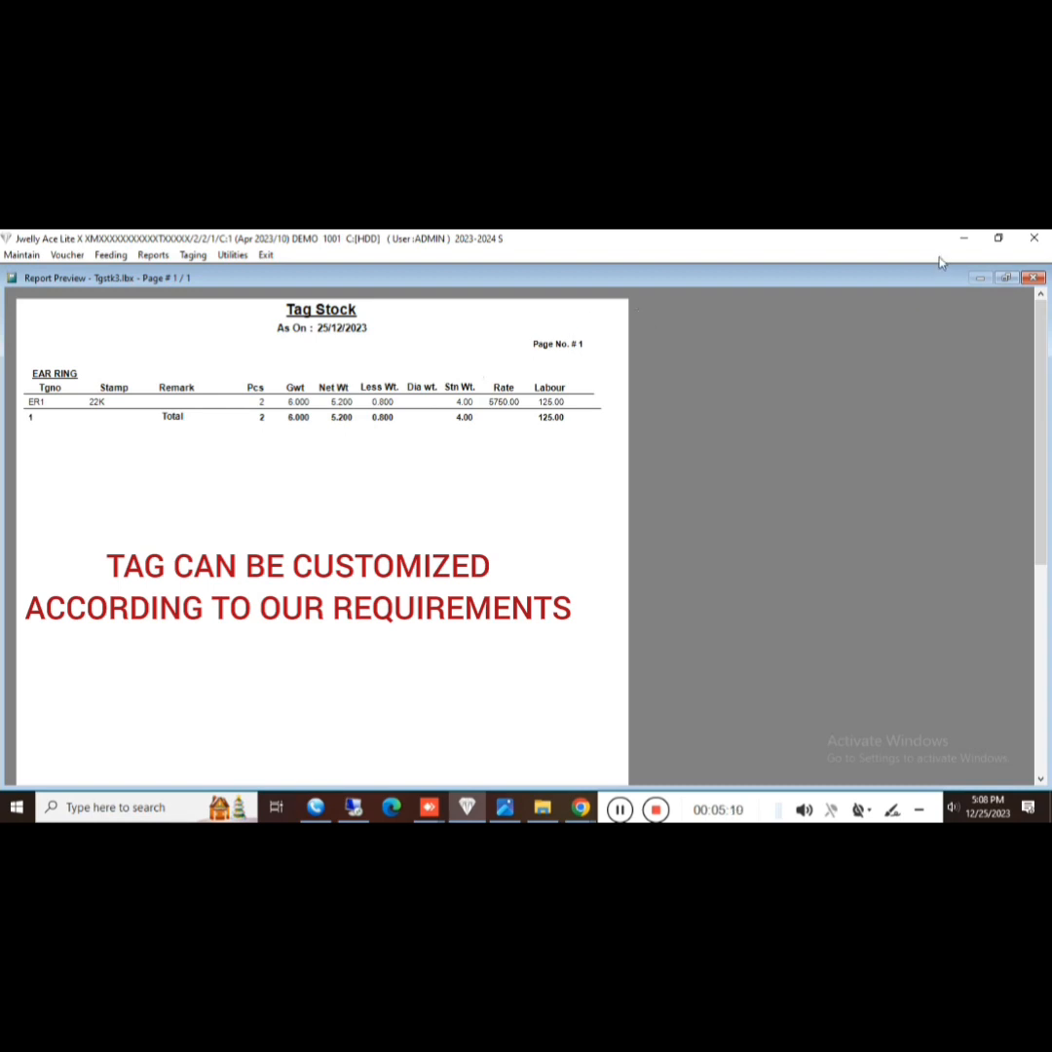
key(Escape)
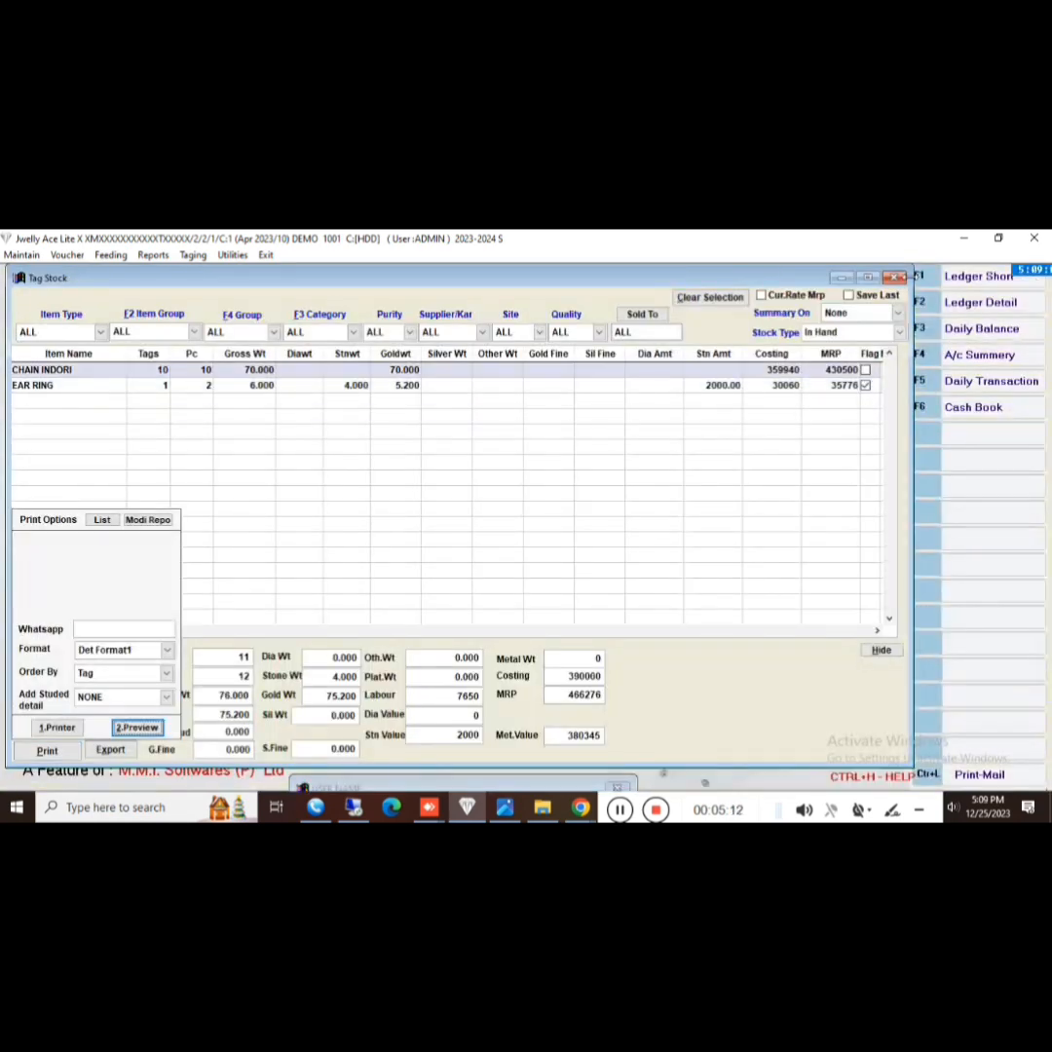
key(Escape)
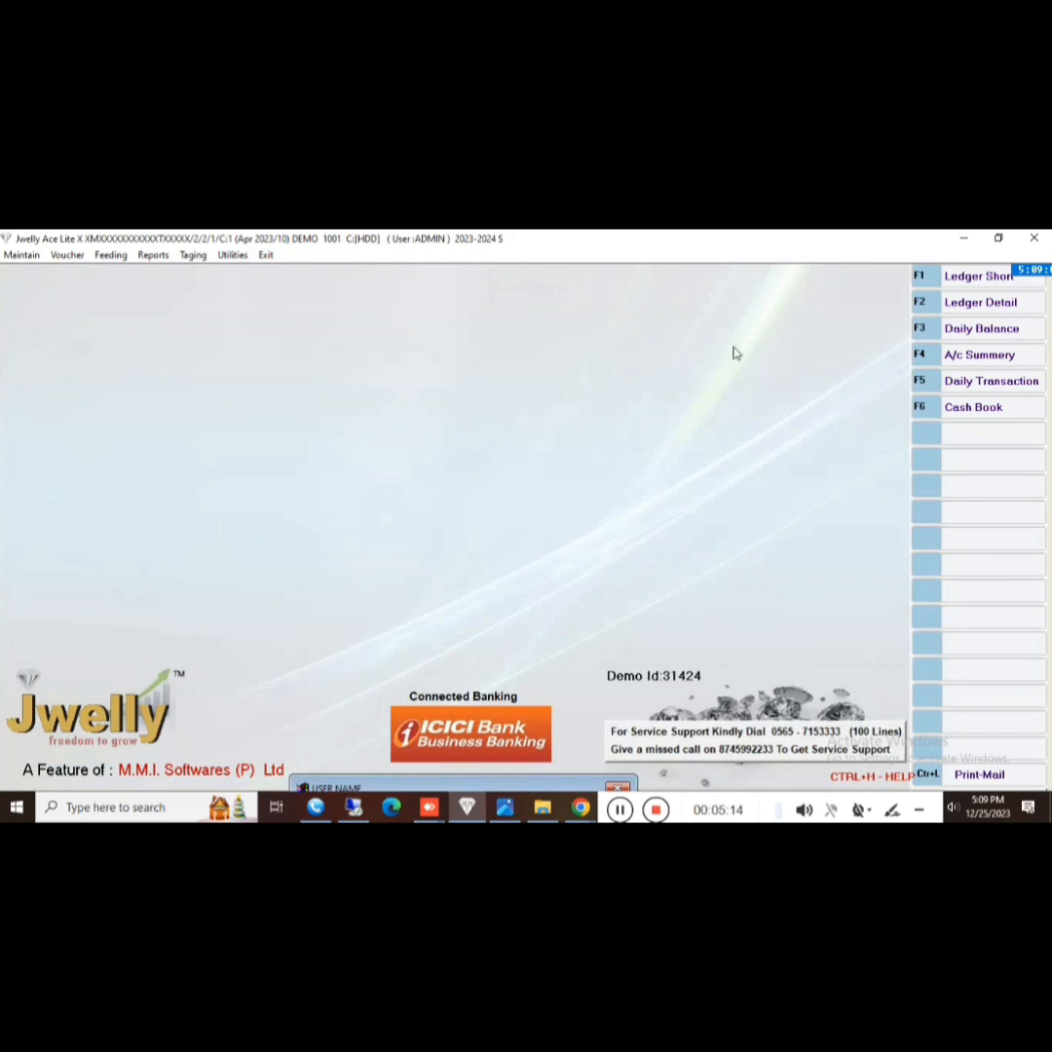
- Query tag number ER1 to review its weights, stone details, costing and sale value, and close the query
click(193, 255)
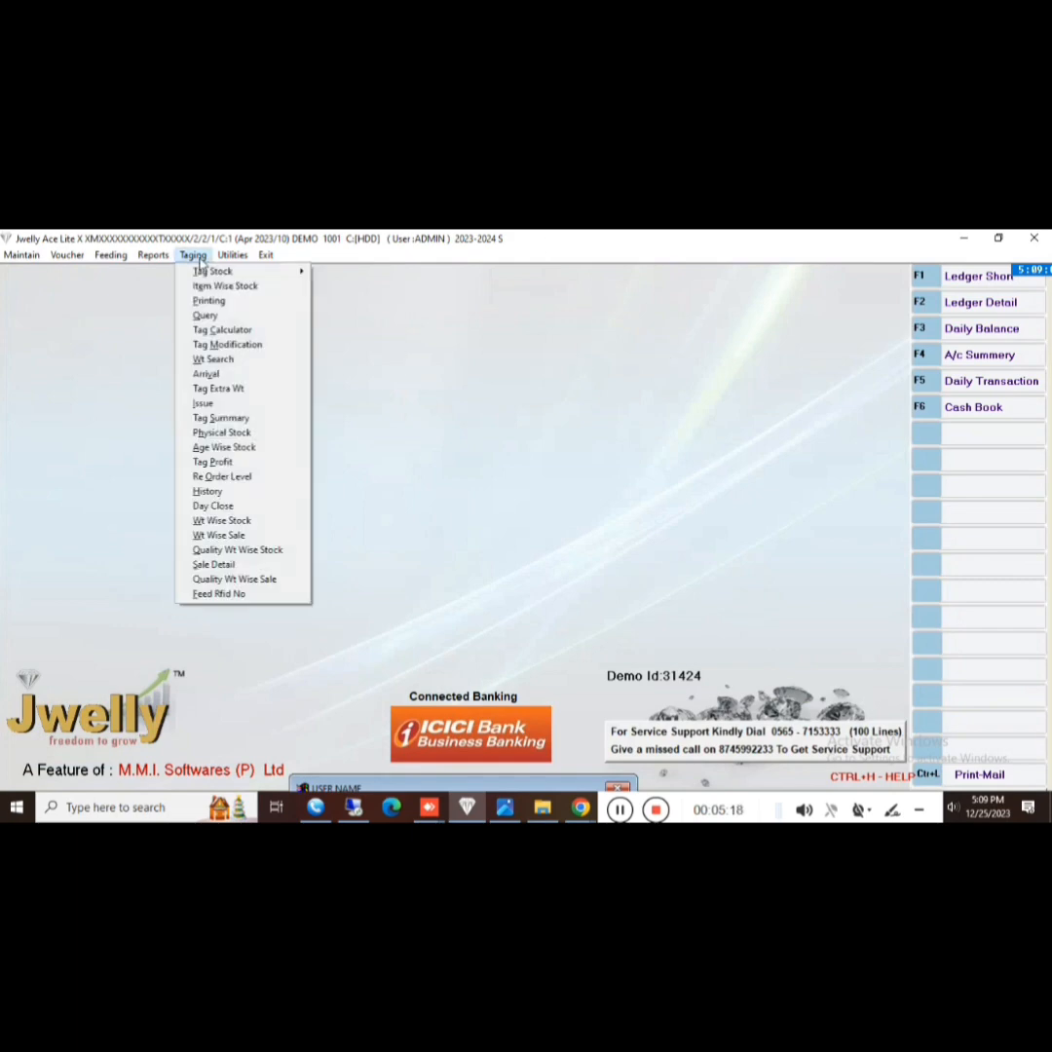
click(204, 317)
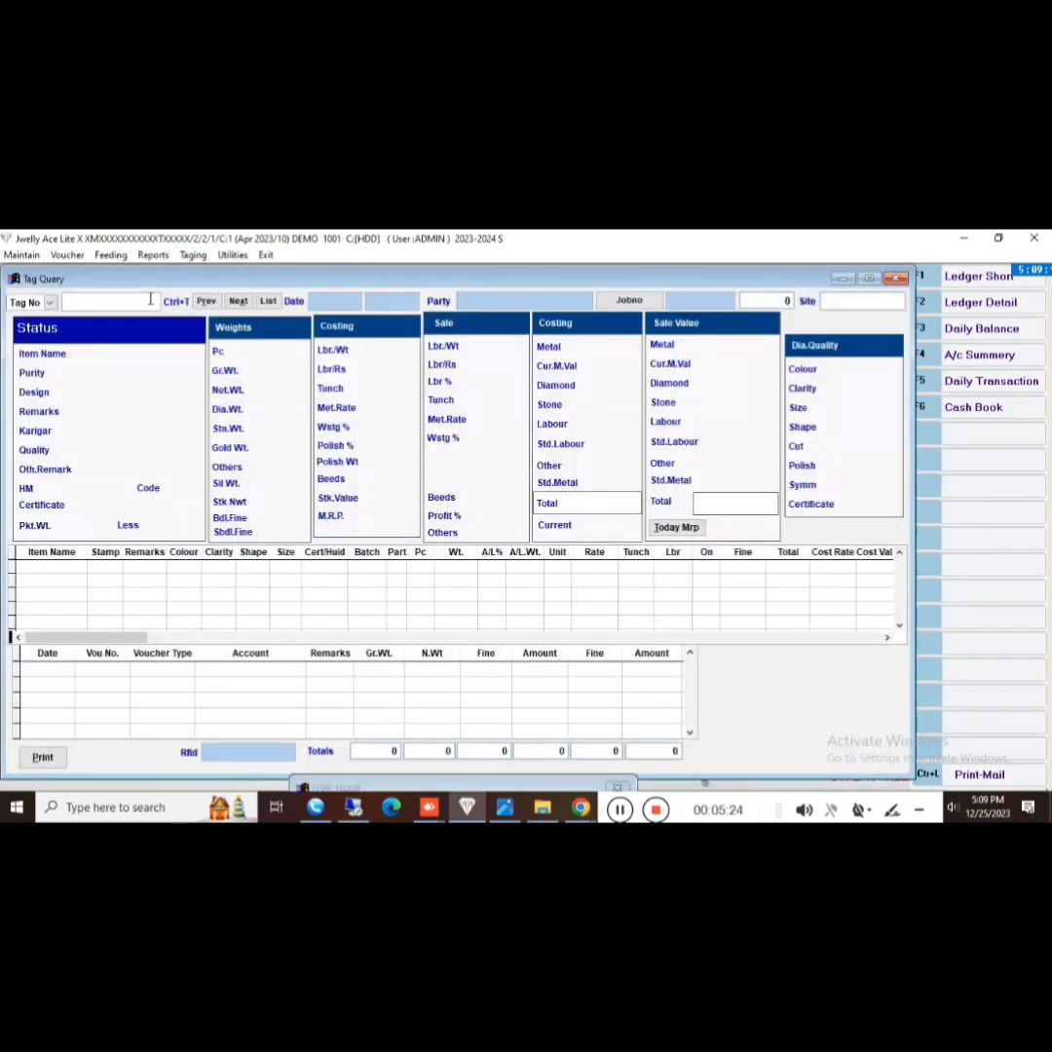
text(ER1)
key(Return)
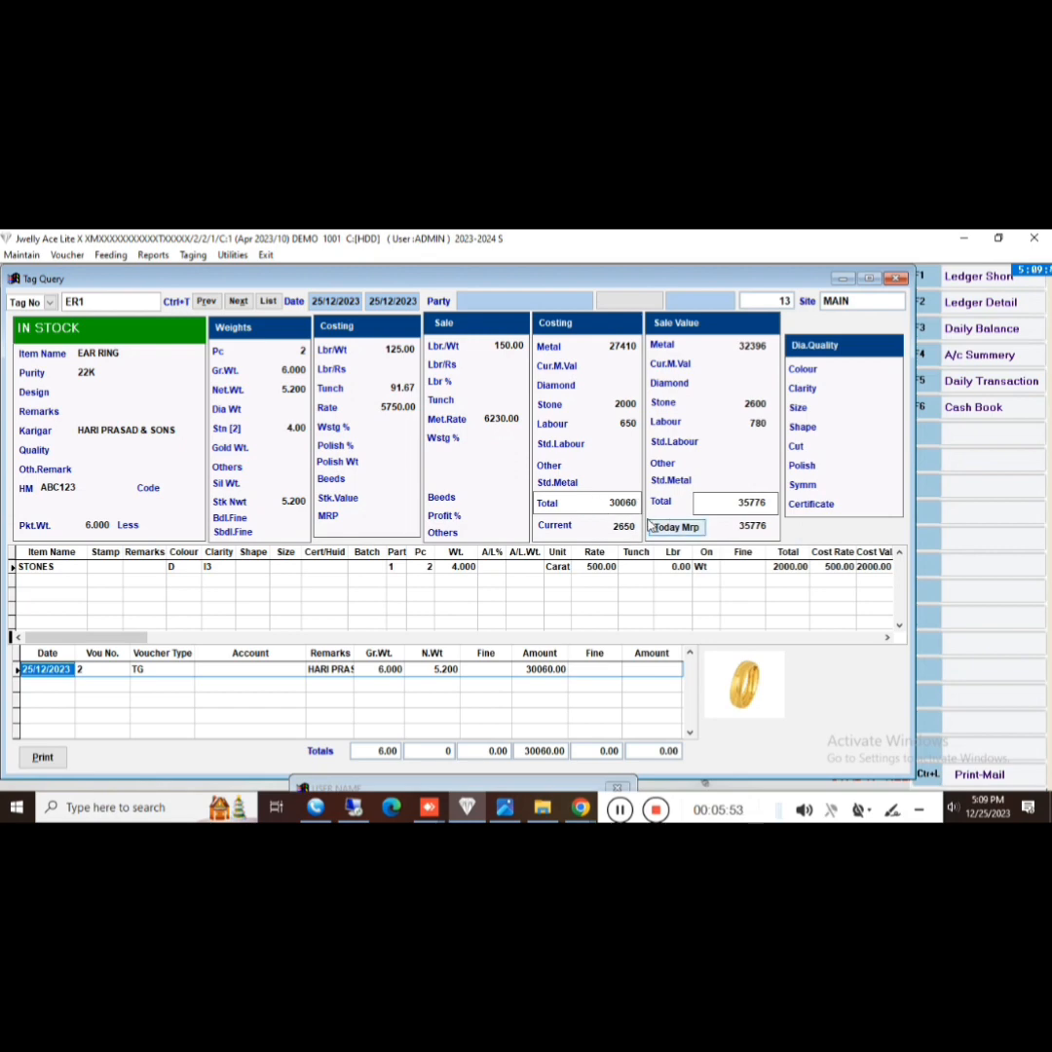
click(898, 282)
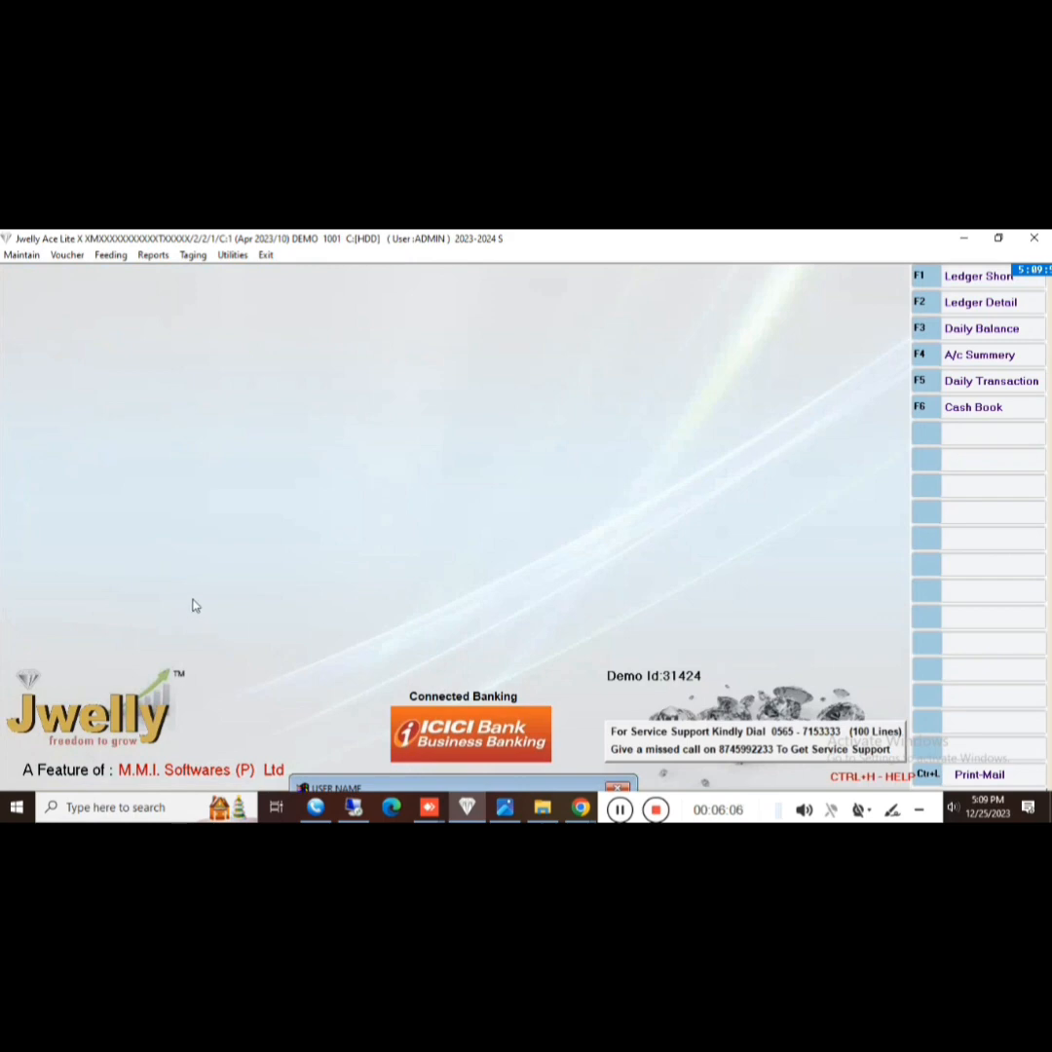
- Start a sale voucher with SANCHITA JEWELLERS as the account and bring up the list of available tags
key(F5)
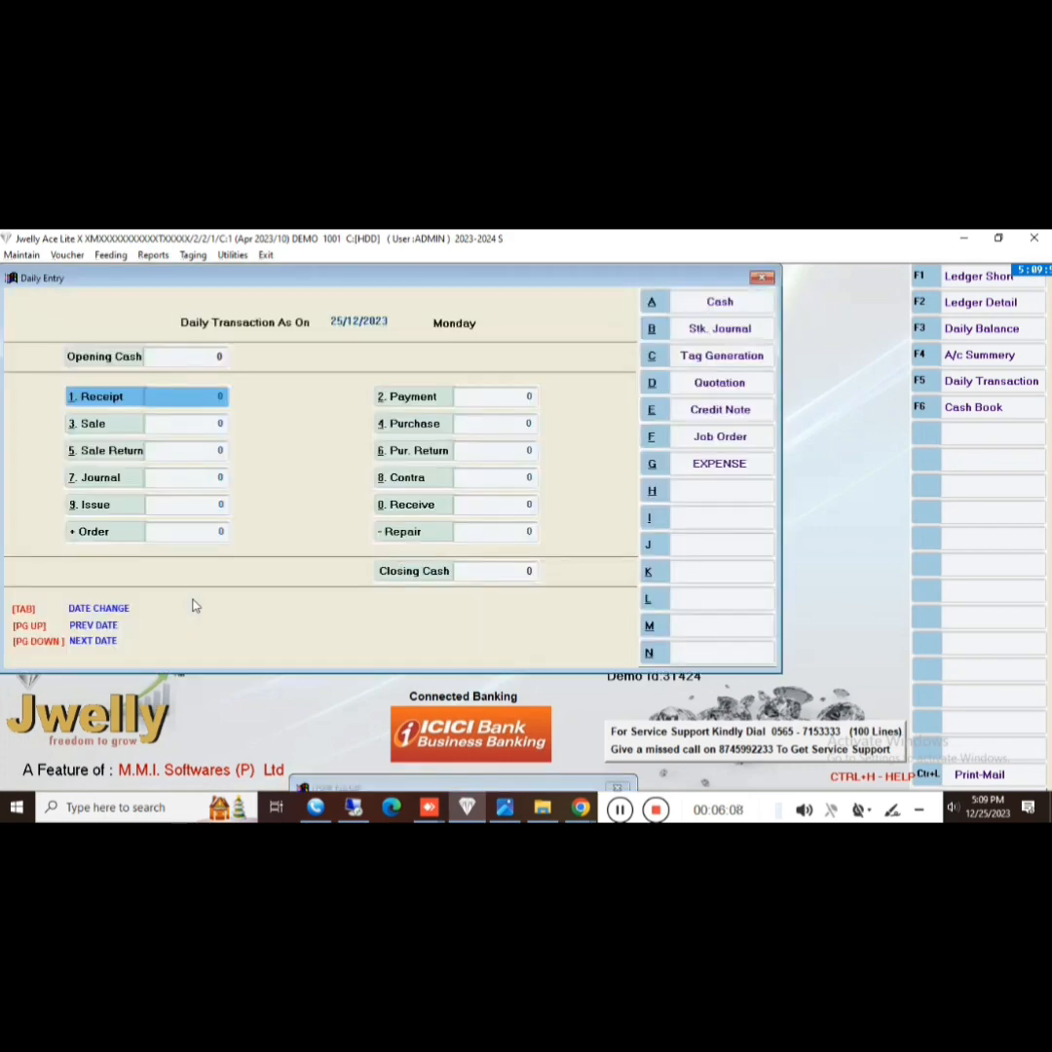
key(Down)
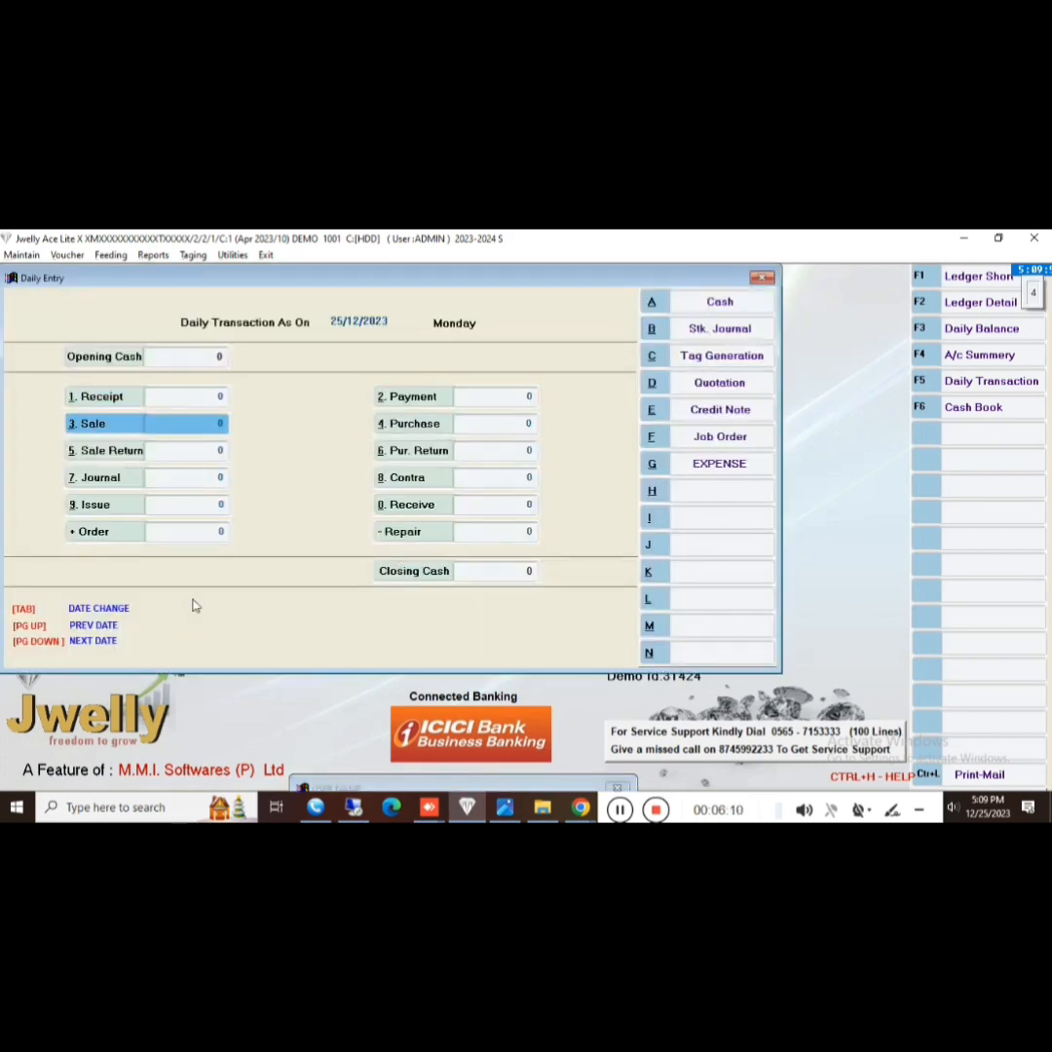
key(Return)
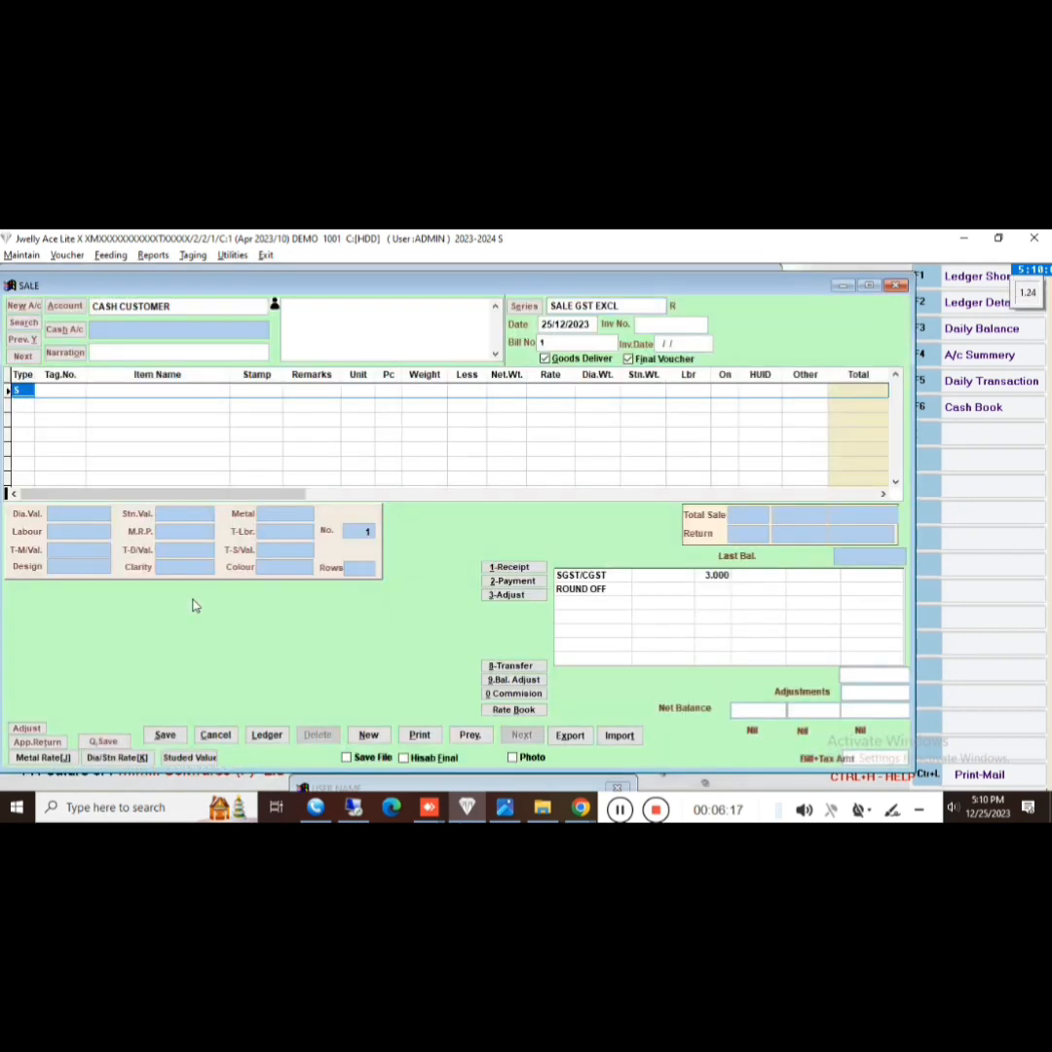
key(alt+a)
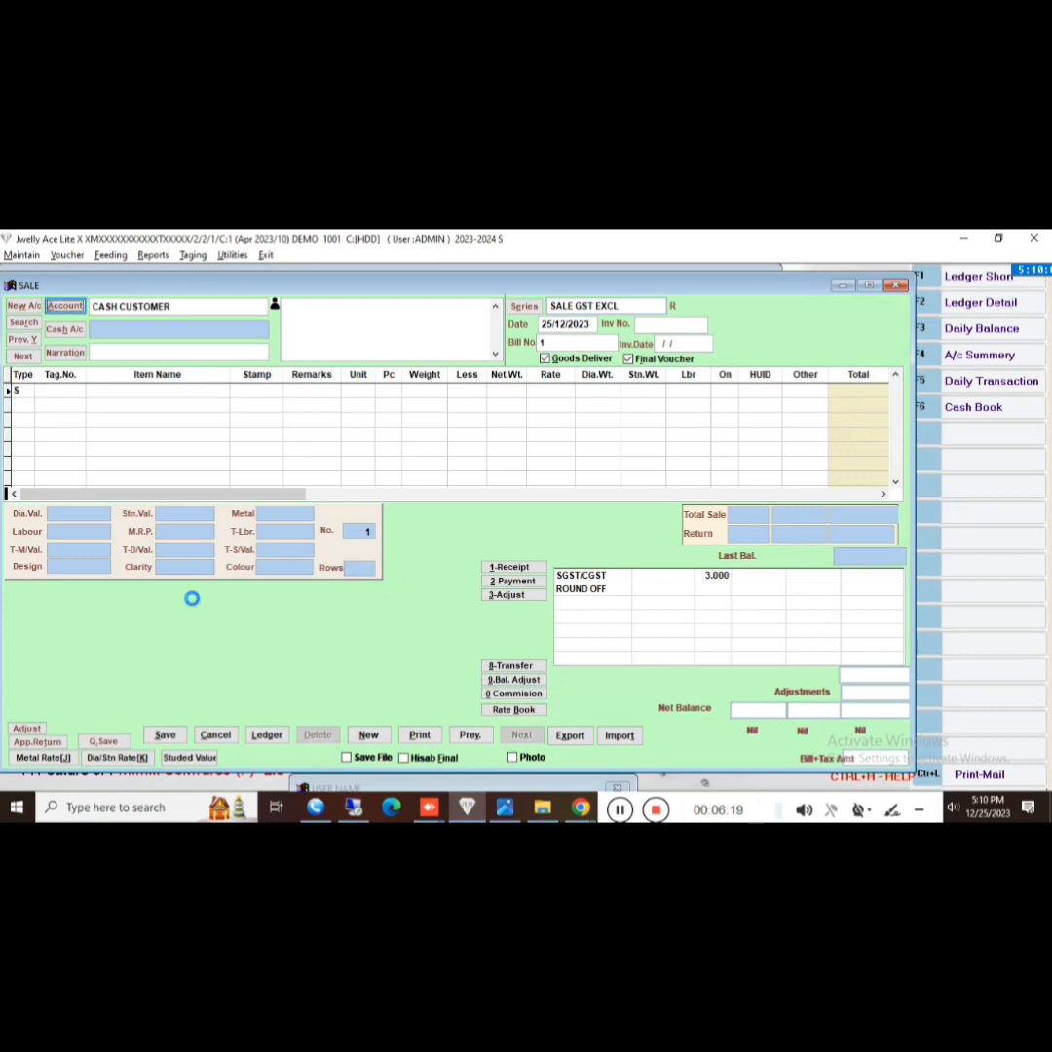
key(Down)
key(Return)
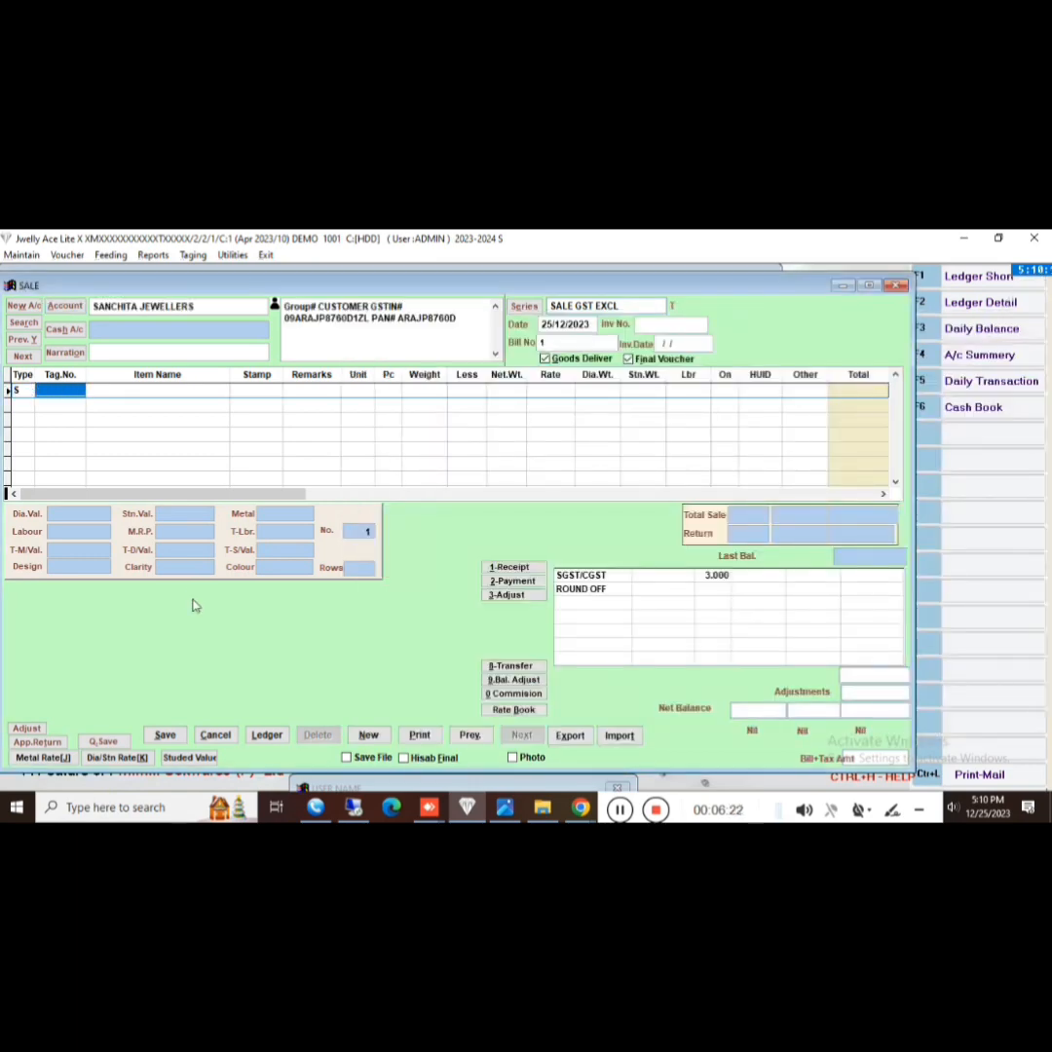
key(Return)
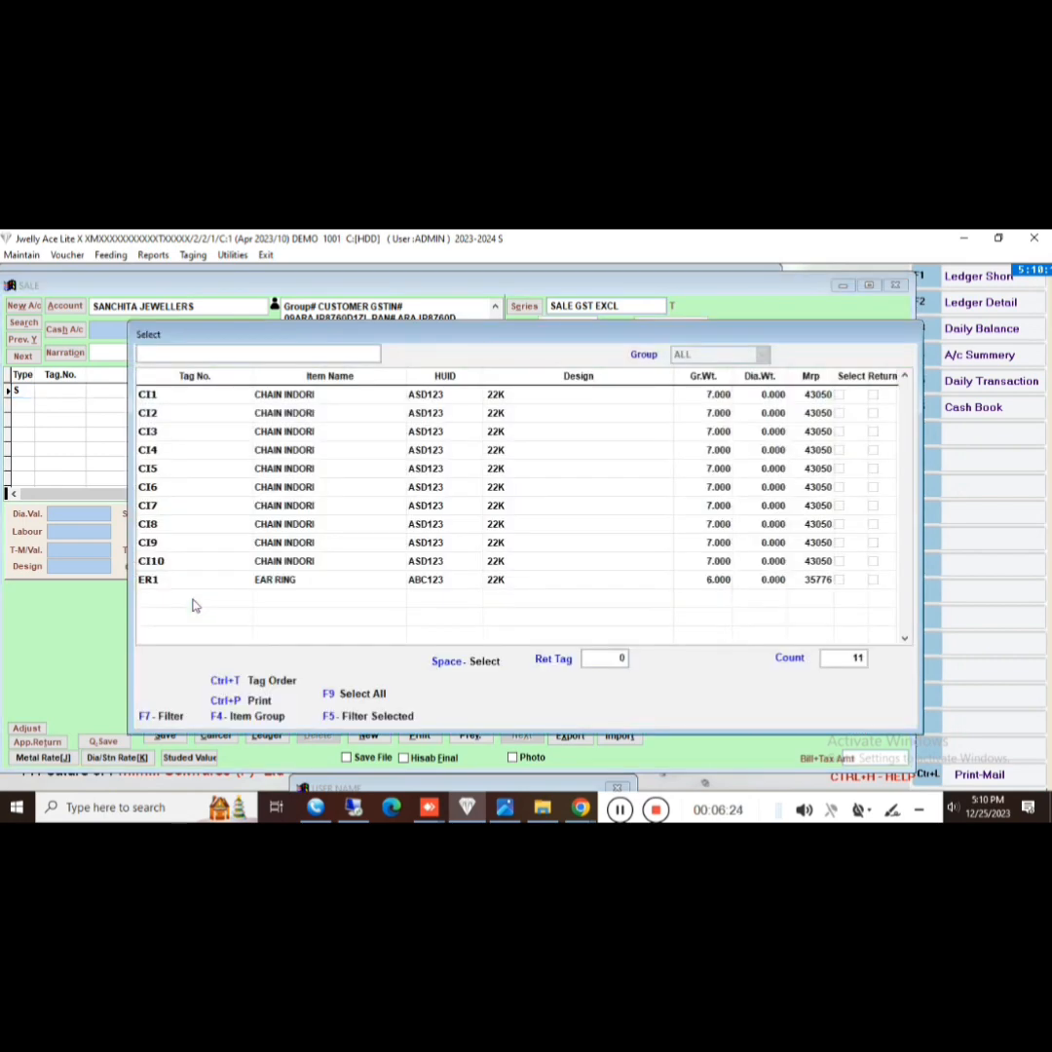
key(Down)
key(Down)
key(Down)
key(Down)
key(Down)
key(Down)
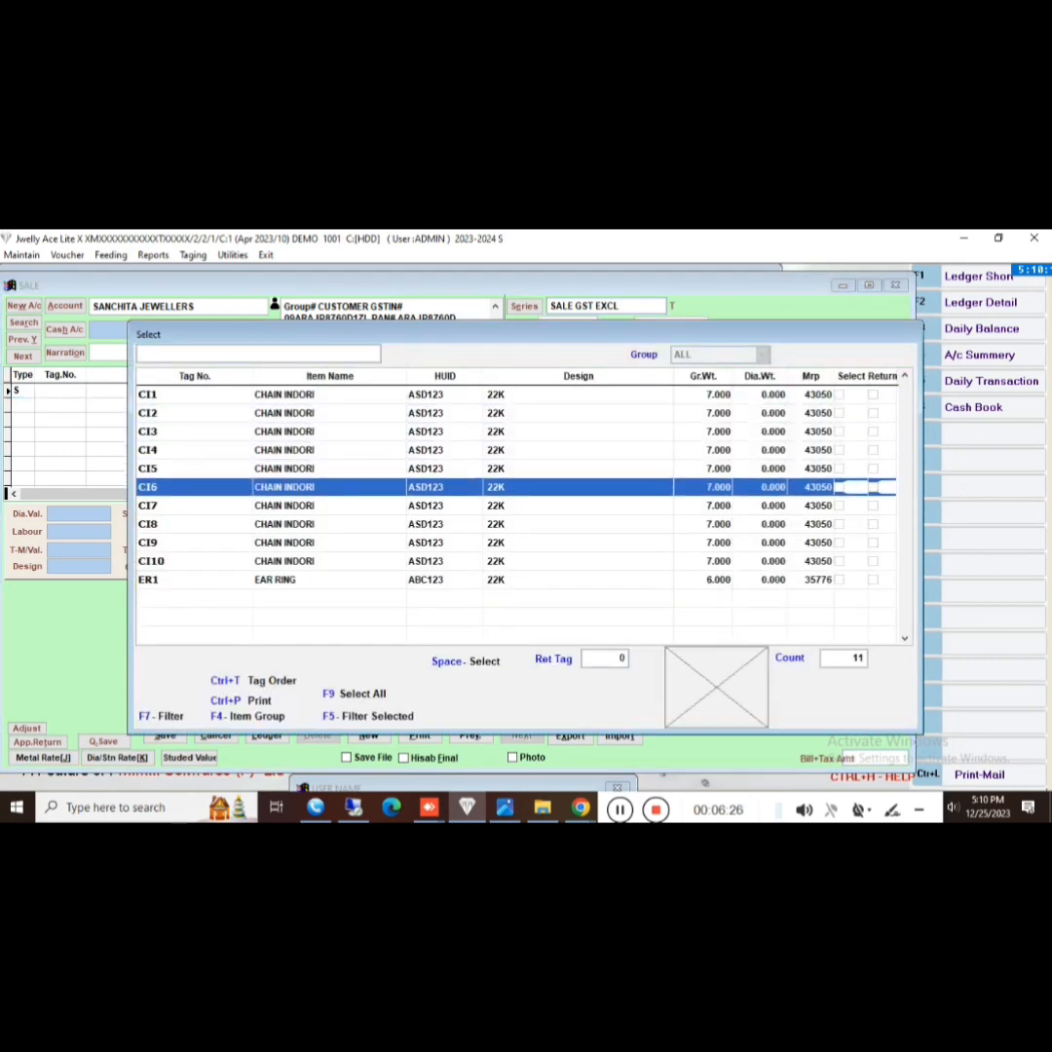
key(space)
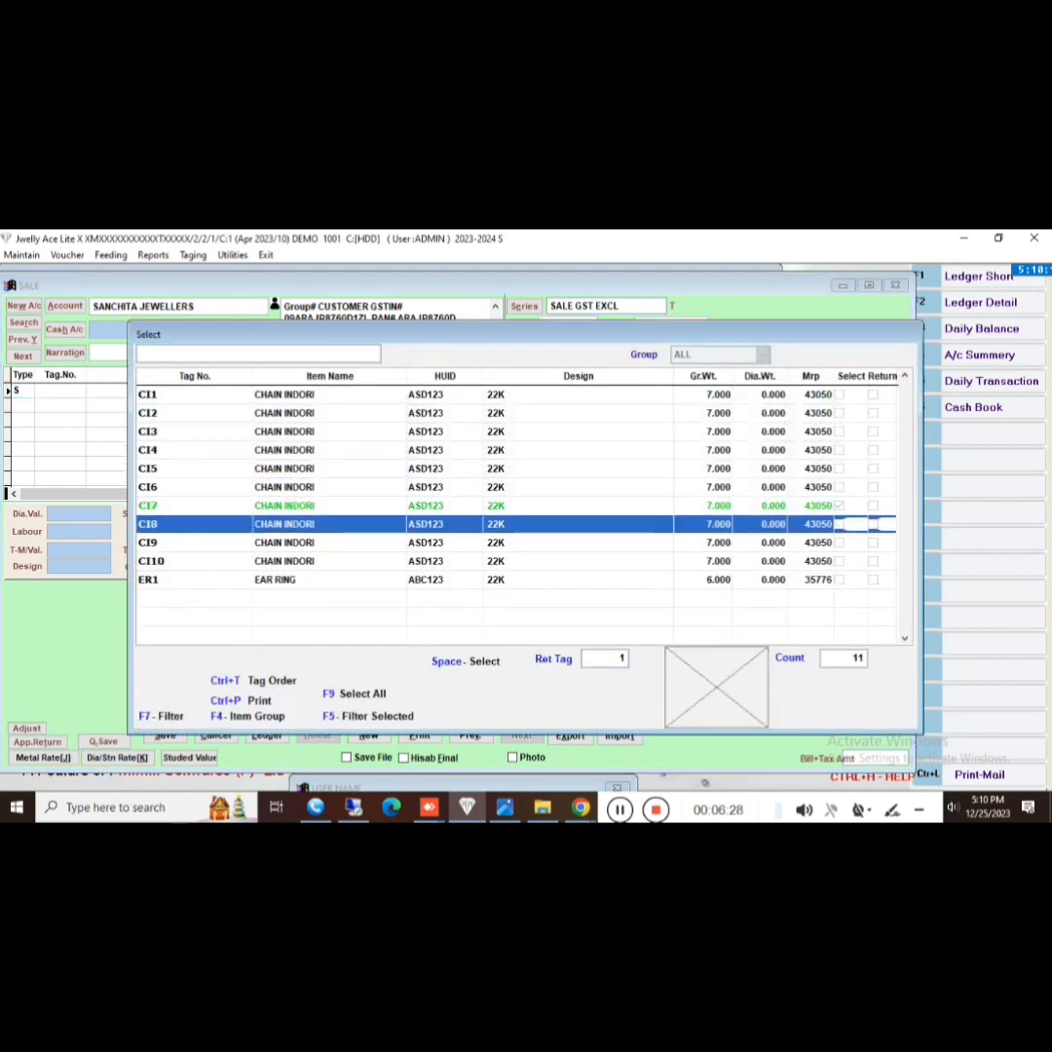
key(Down)
key(Down)
key(Up)
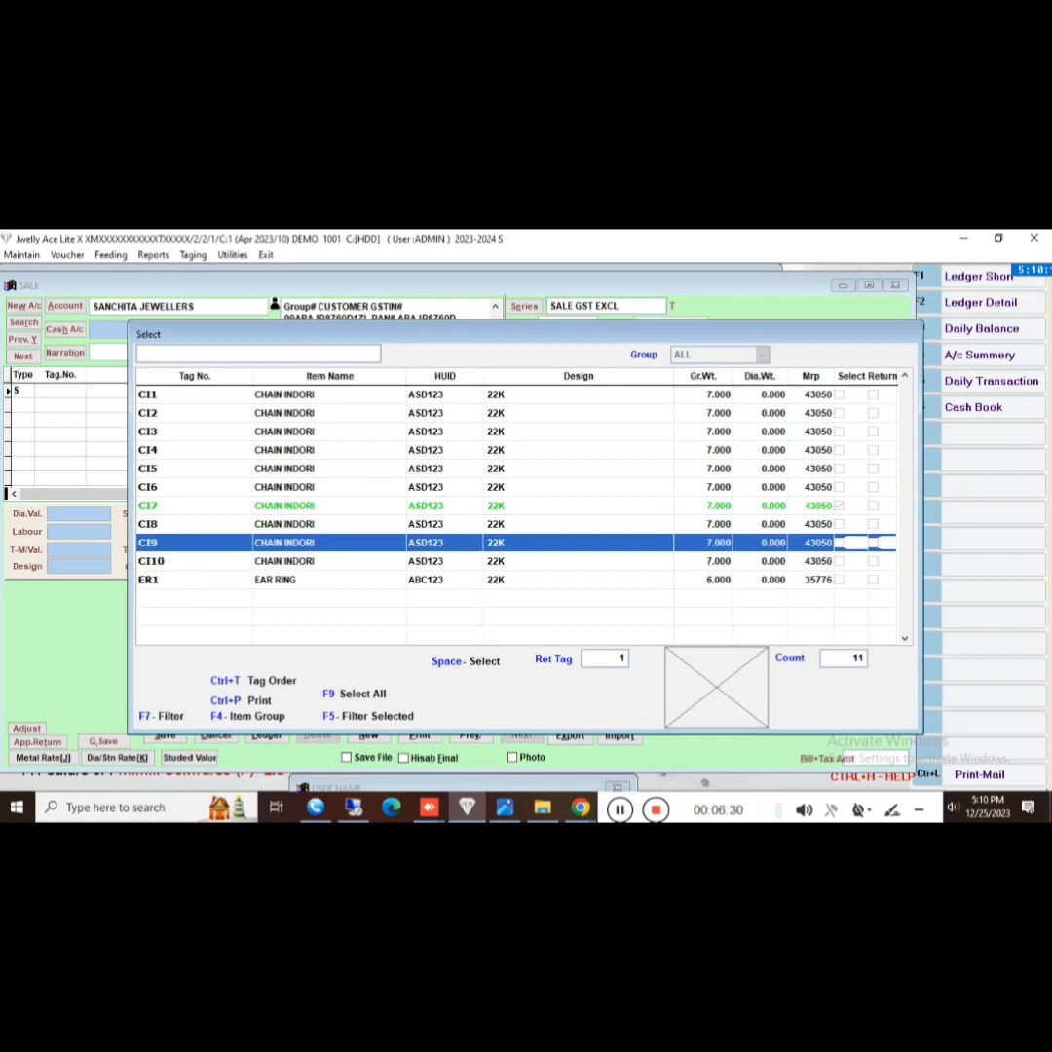
key(space)
key(Down)
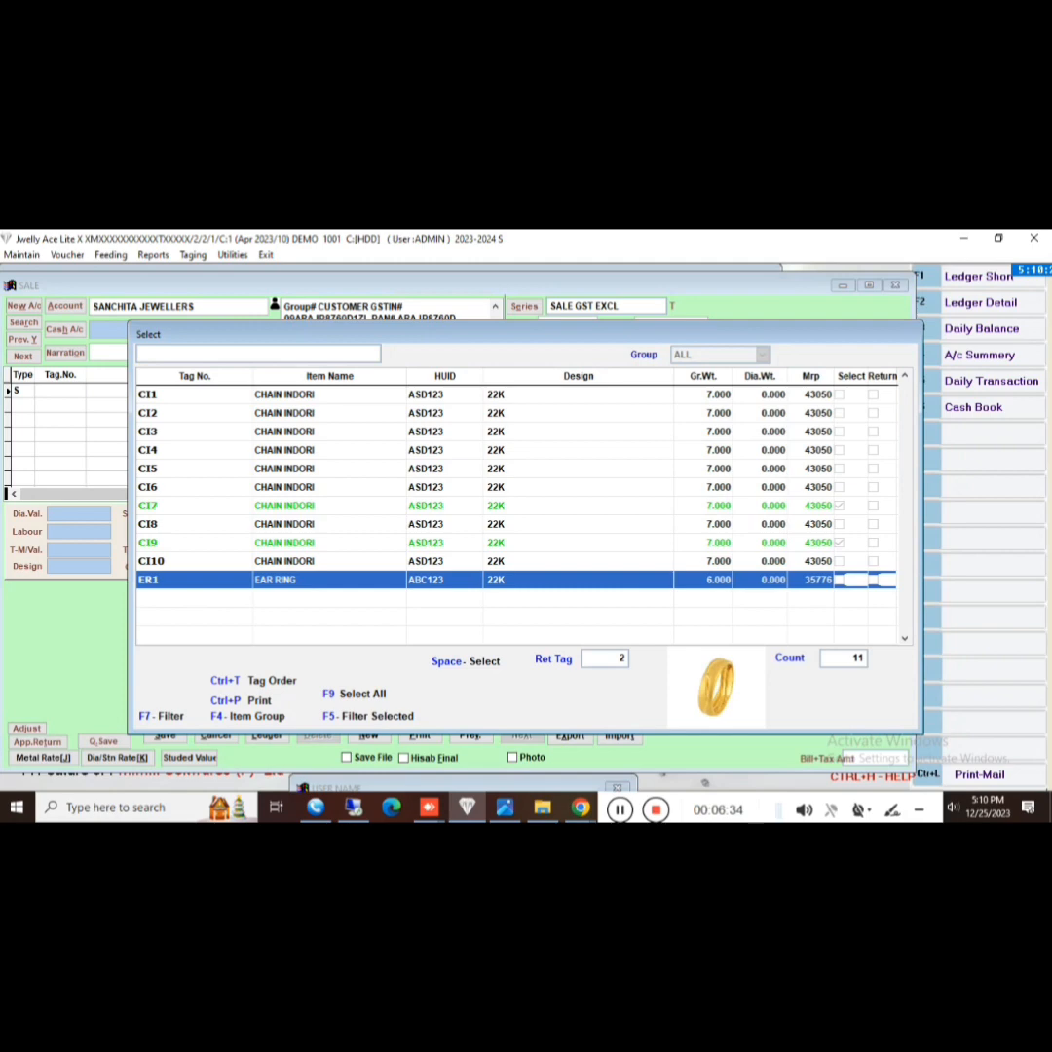
key(Up)
key(Up)
key(Up)
key(Up)
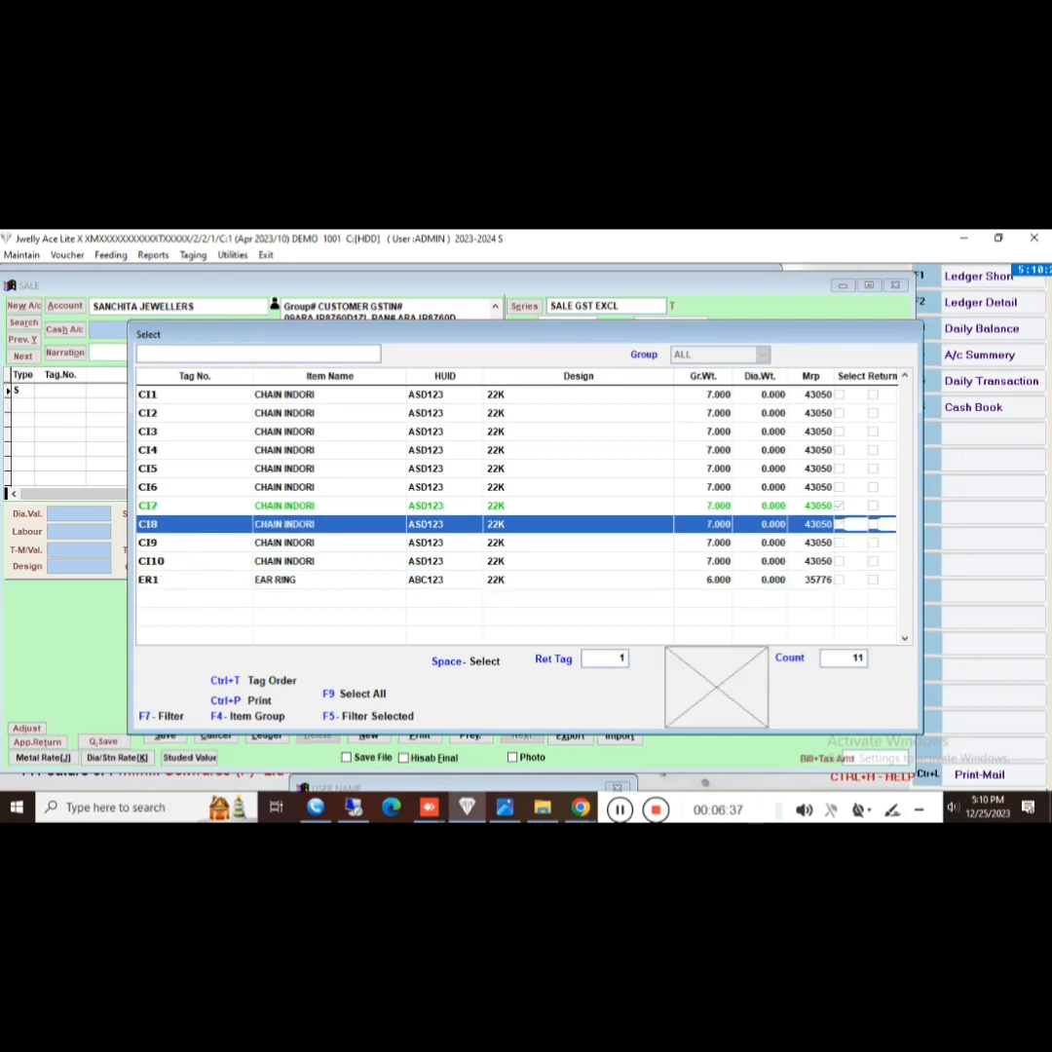
- Clear the CI7 selection and add the EAR RING with tag number ER1 to the sale voucher
key(Down)
key(Down)
key(Down)
key(Down)
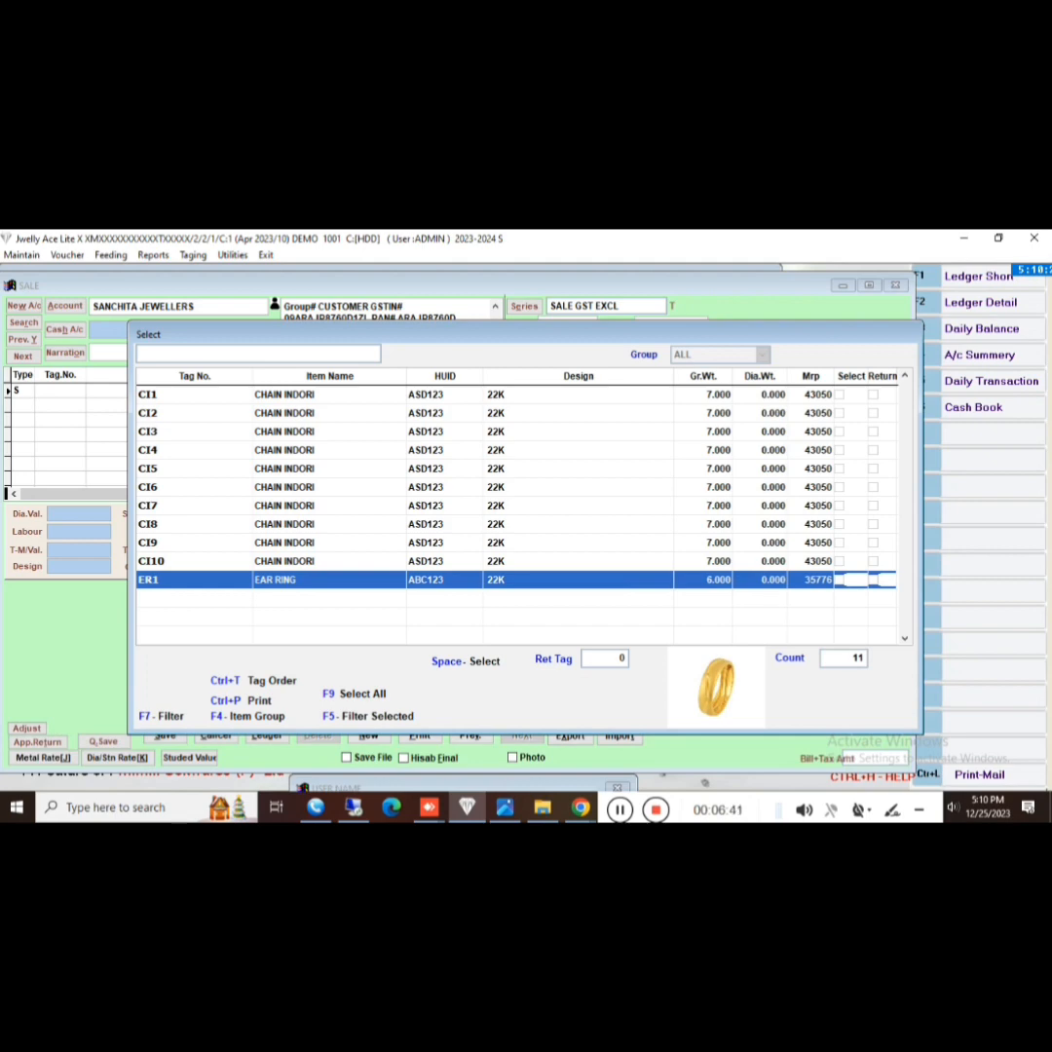
key(Return)
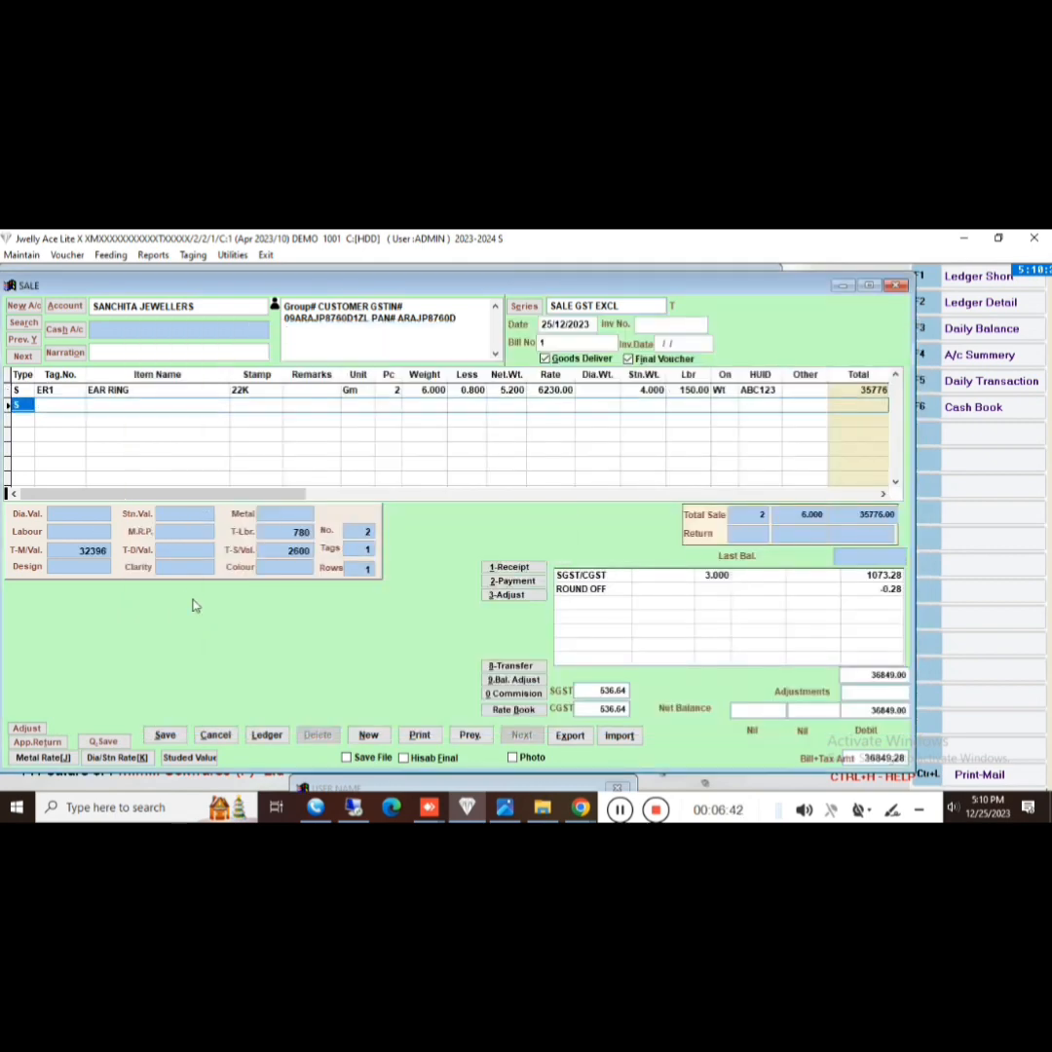
- Review the ear ring's line, save the sale voucher without printing it and return to the main screen
key(Up)
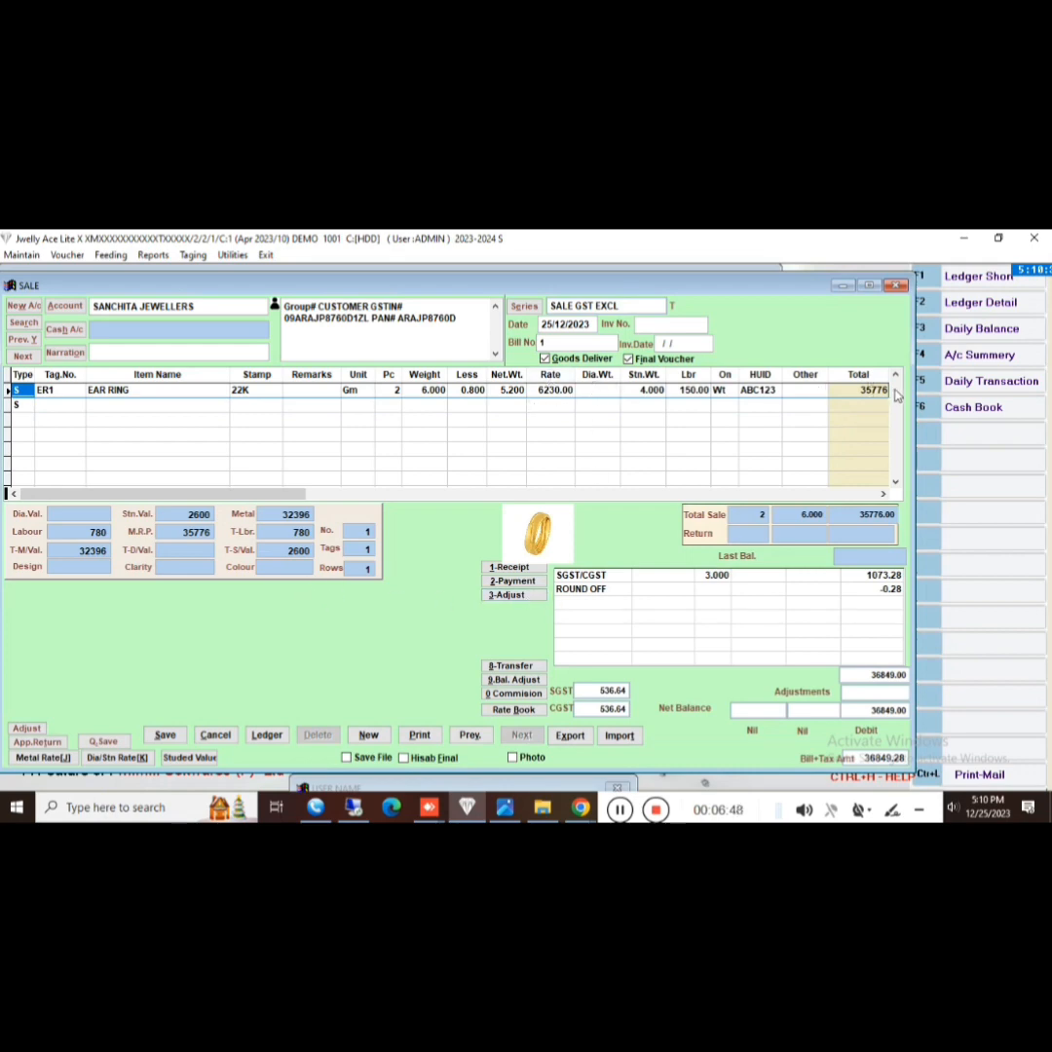
click(179, 742)
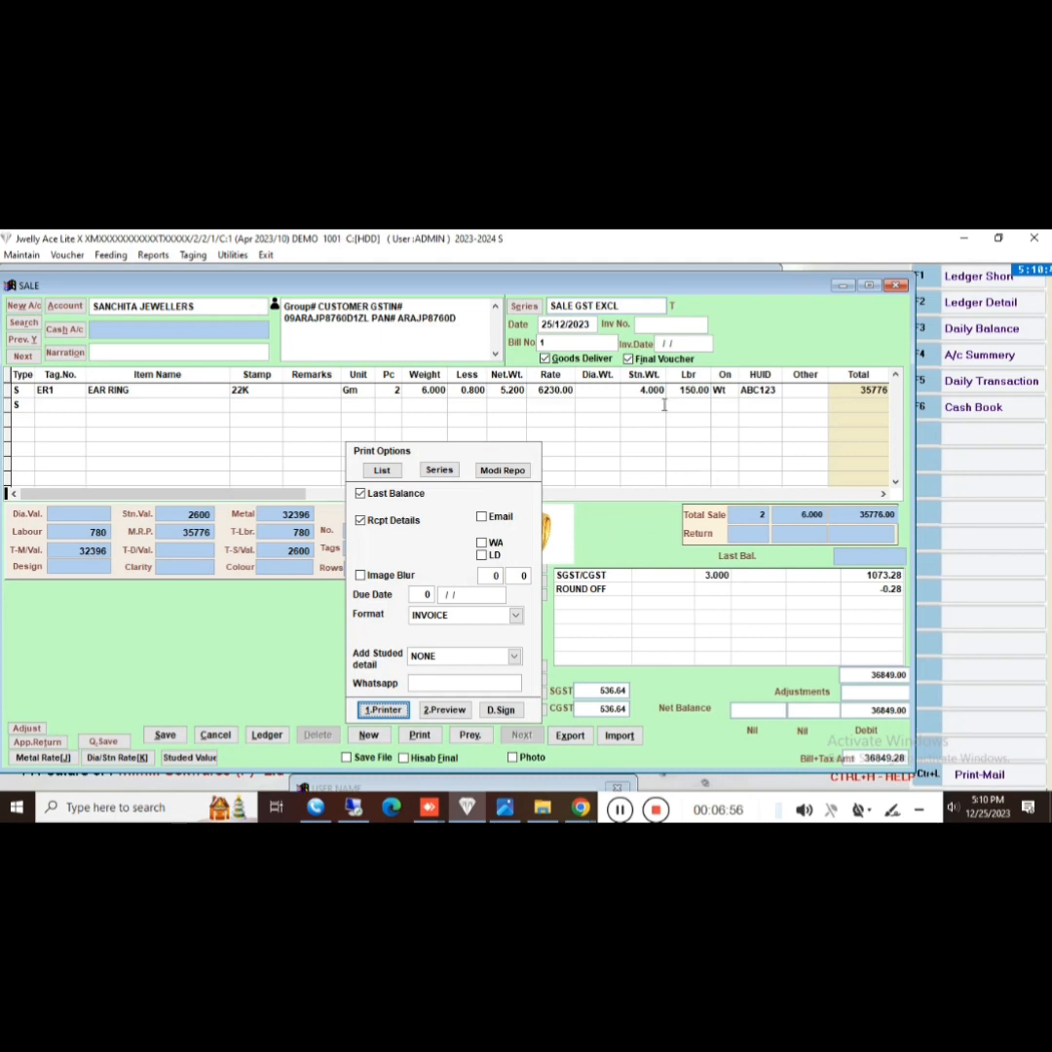
click(896, 285)
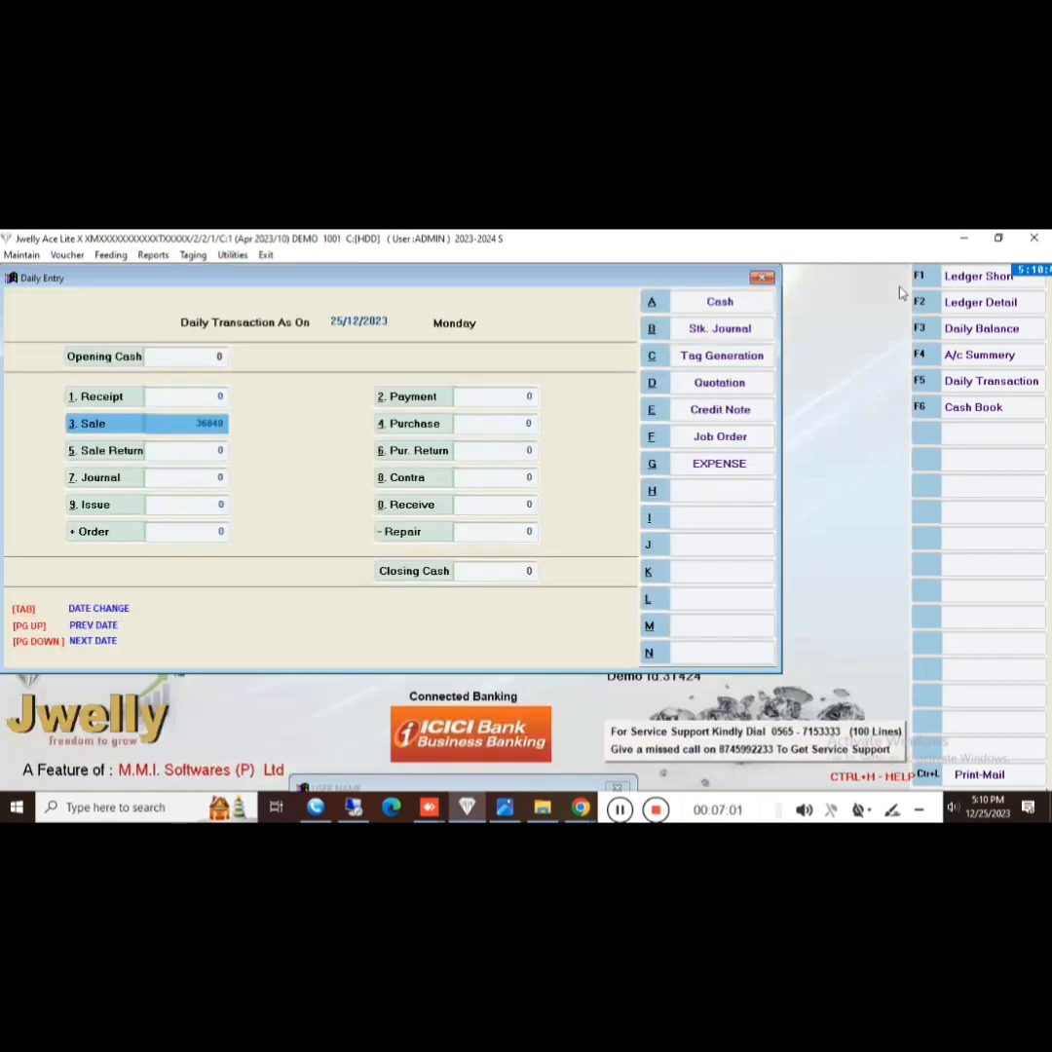
click(762, 277)
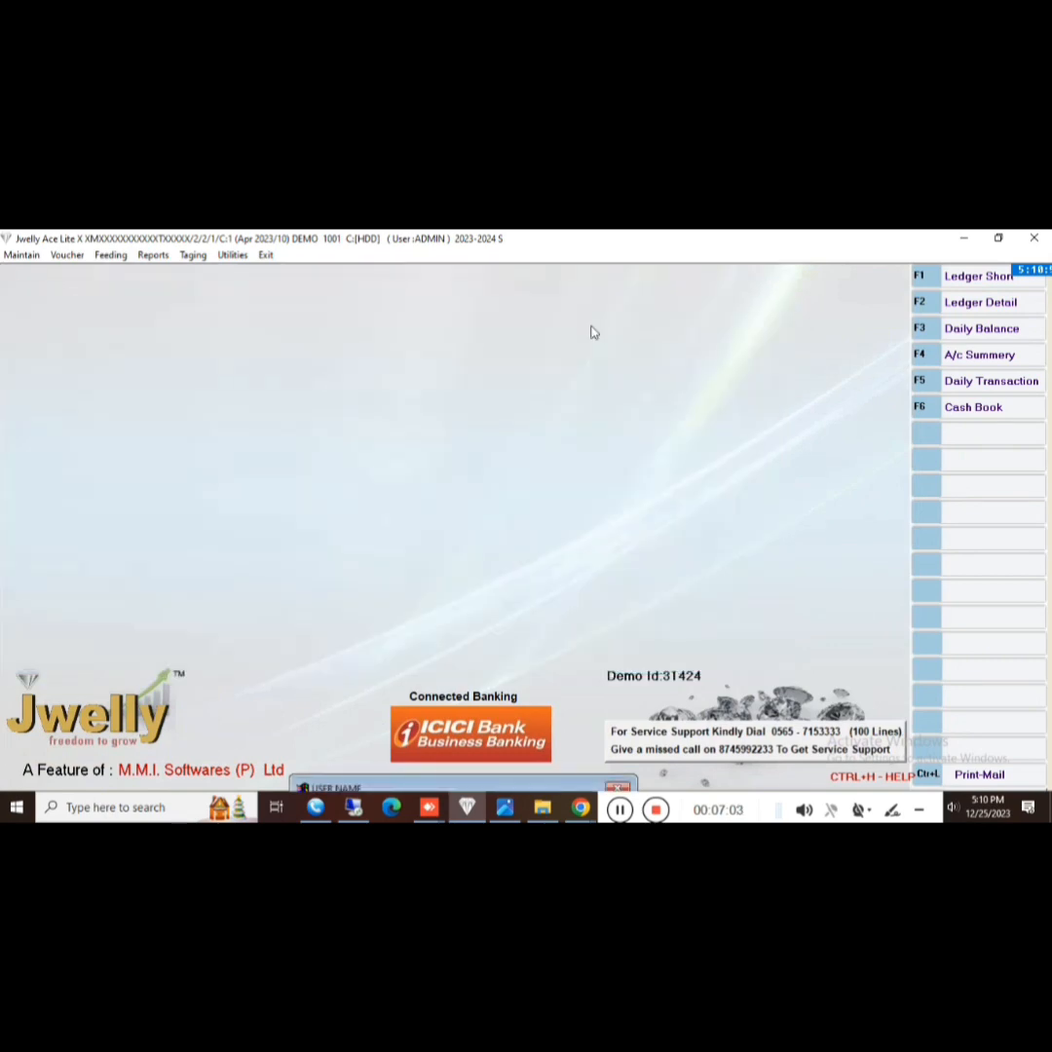
- Check the in-hand tag stock for the sold EAR RING item and close the stock list
click(195, 256)
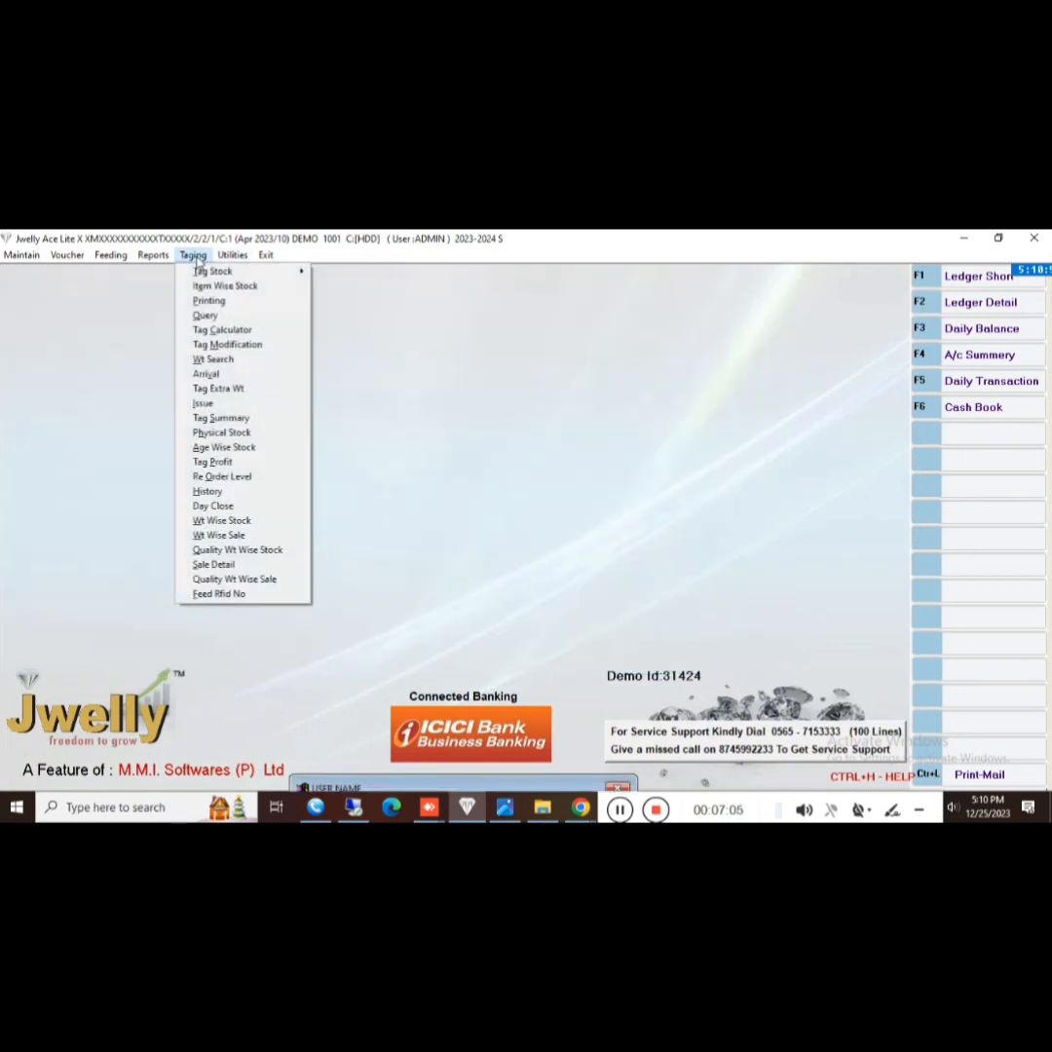
mouse_move(201, 274)
click(331, 272)
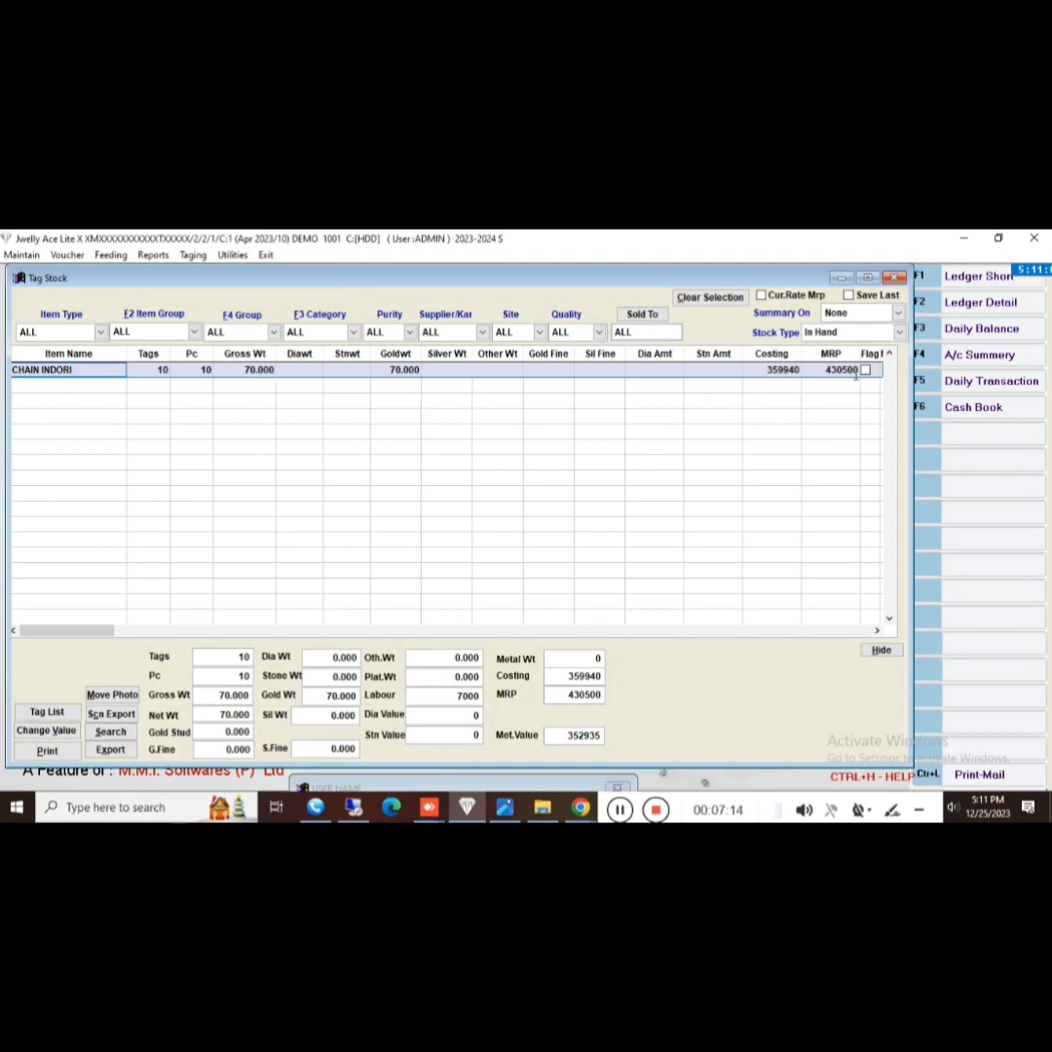
click(893, 280)
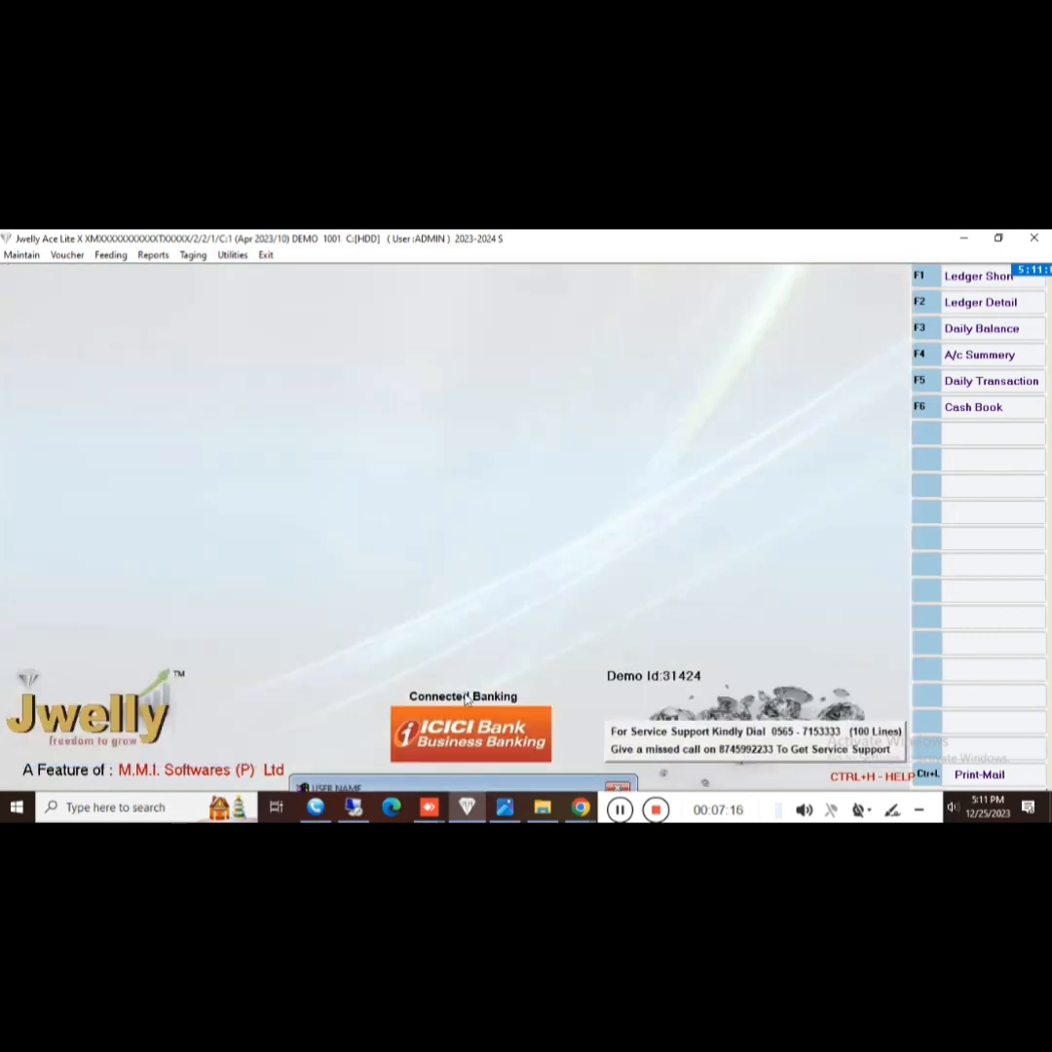